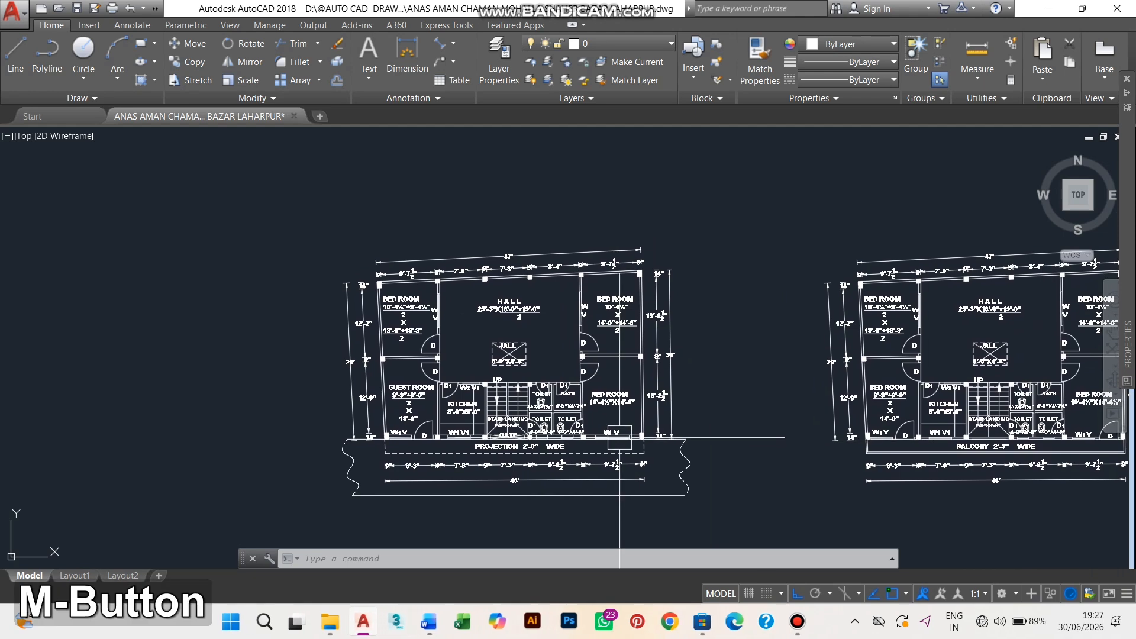
Step: Copy the four outer boundary lines of the ground floor plan horizontally into the empty space beyond the second floor plan
key("Escape")
key("Escape")
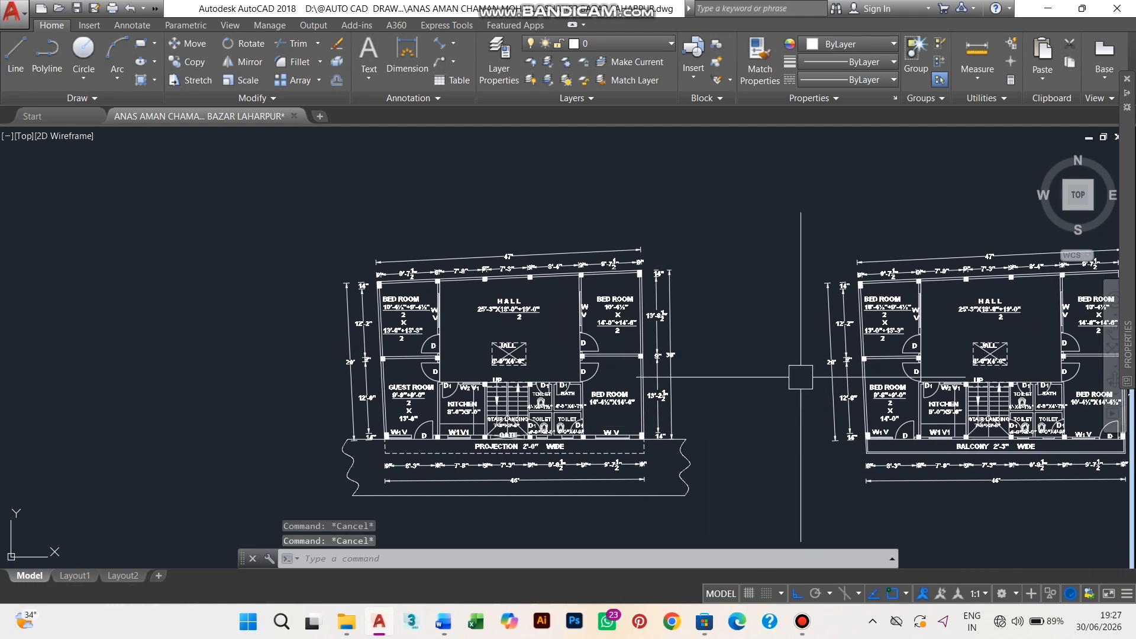
type("co")
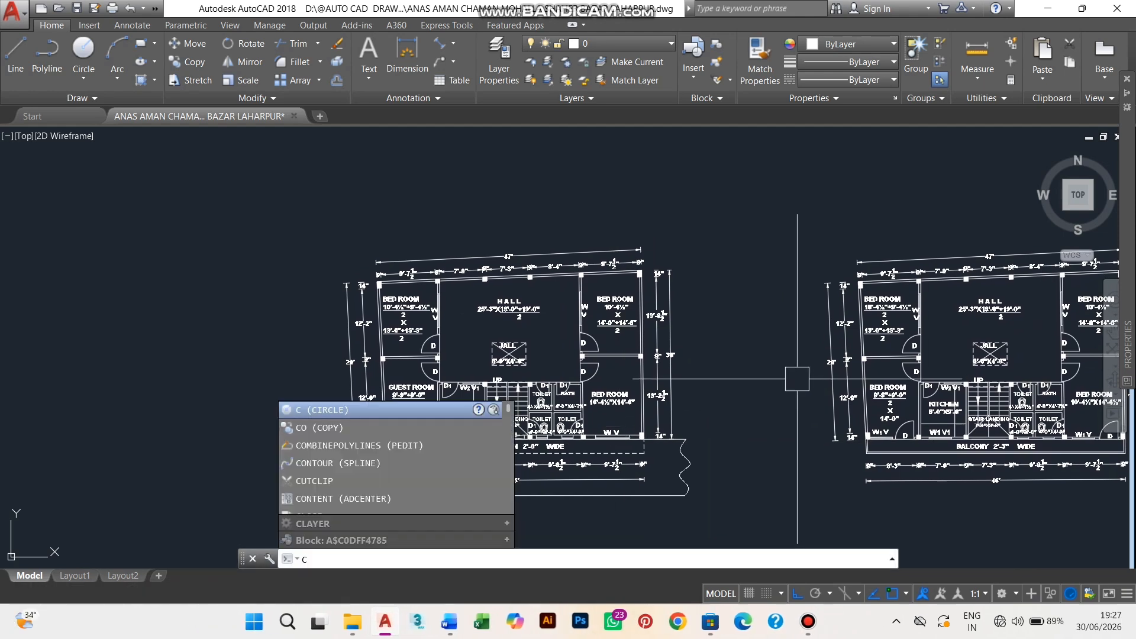
key("space")
scroll(657, 313, "up", 6)
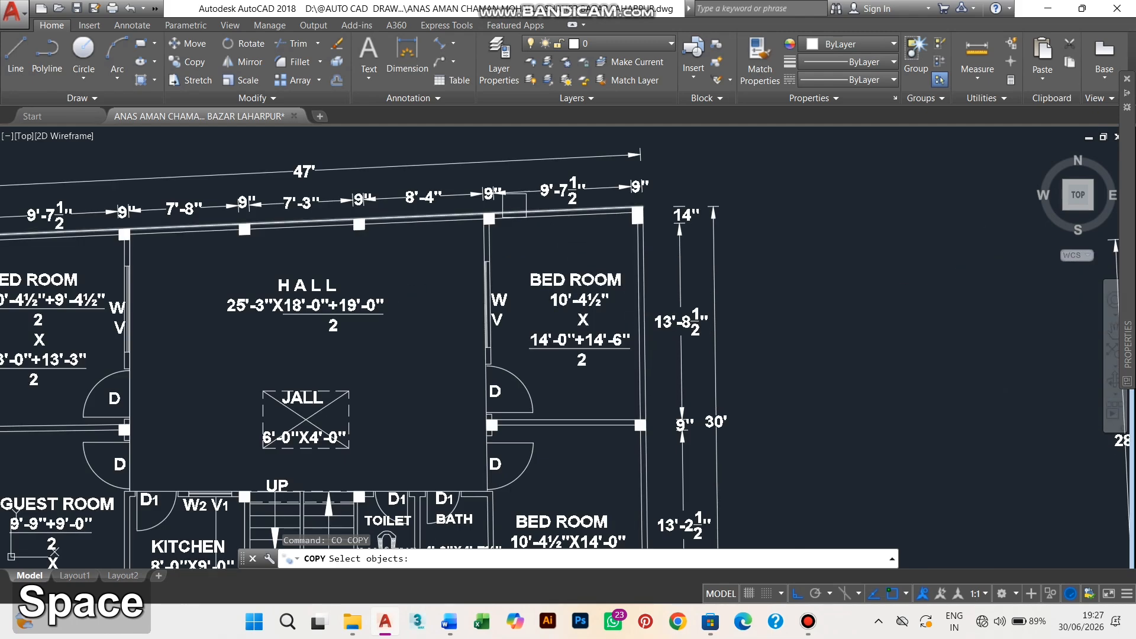
left_click(542, 235)
middle_click_drag(815, 391, 799, 312)
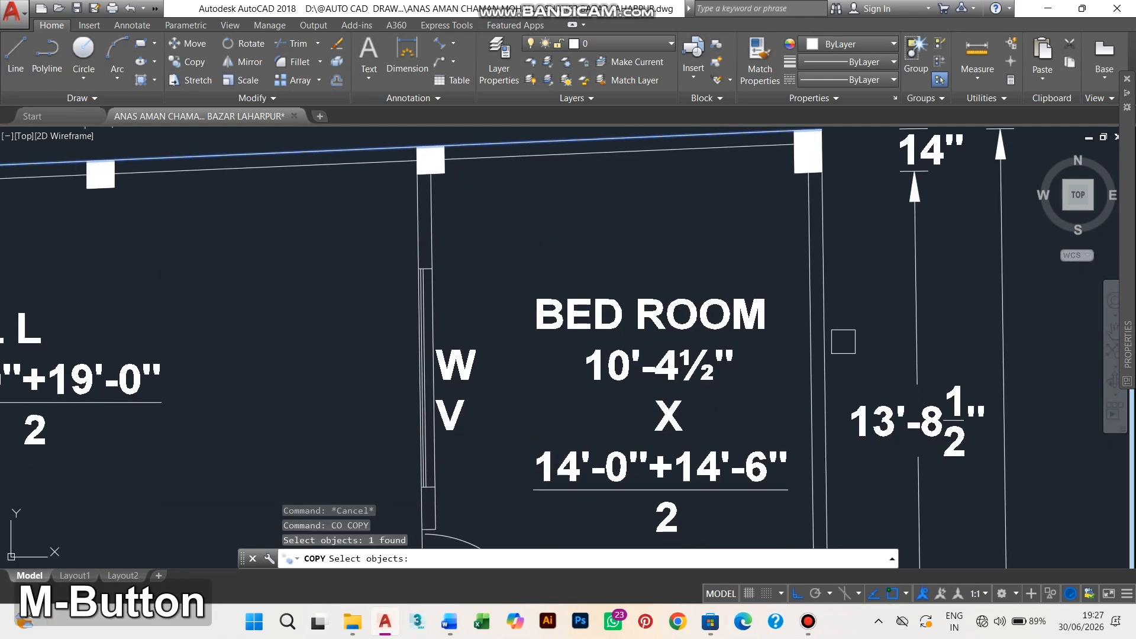
left_click(826, 355)
scroll(828, 358, "down", 5)
middle_click_drag(184, 520, 291, 421)
scroll(258, 455, "up", 4)
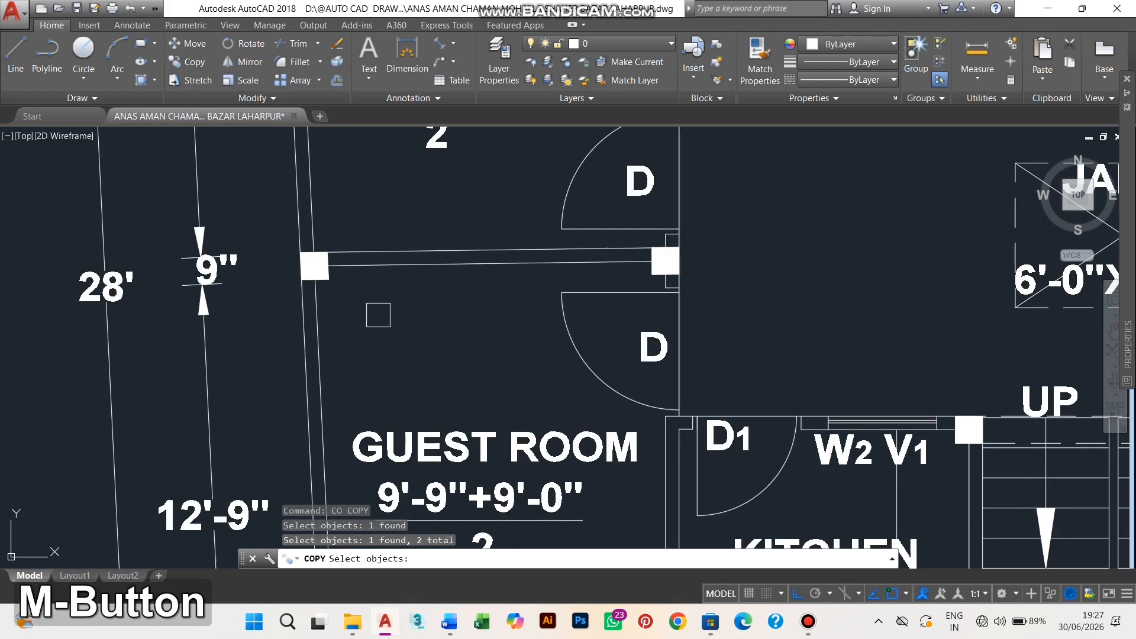
left_click(303, 370)
scroll(331, 124, "down", 3)
scroll(550, 394, "up", 5)
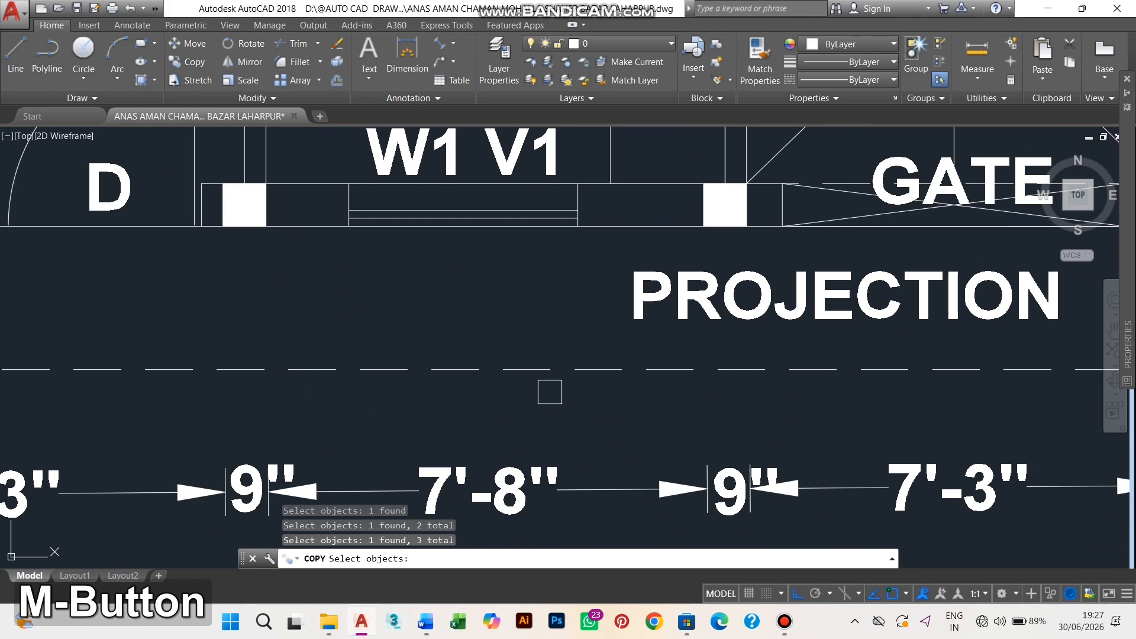
left_click(640, 230)
scroll(639, 230, "down", 8)
middle_click_drag(925, 426, 362, 372)
key("Return")
left_click(689, 415)
scroll(361, 372, "down", 4)
scroll(616, 393, "up", 2)
middle_click_drag(616, 392, 698, 429)
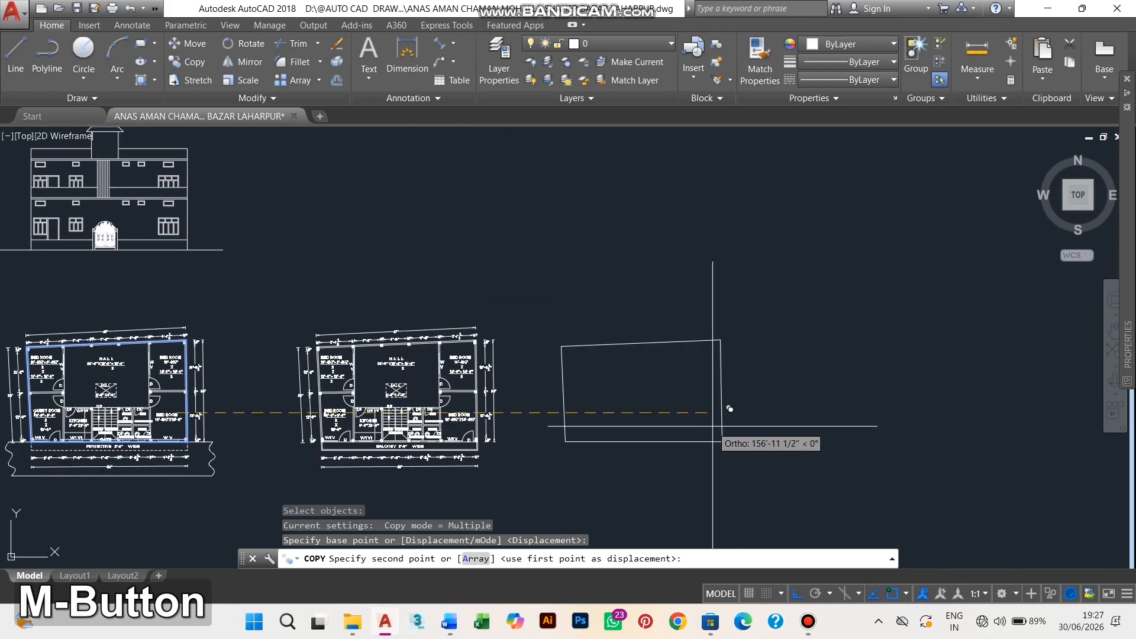
left_click(740, 426)
key("Escape")
scroll(740, 426, "up", 5)
middle_click_drag(489, 339, 464, 347)
key("Escape")
middle_click_drag(571, 338, 646, 330)
key("Escape")
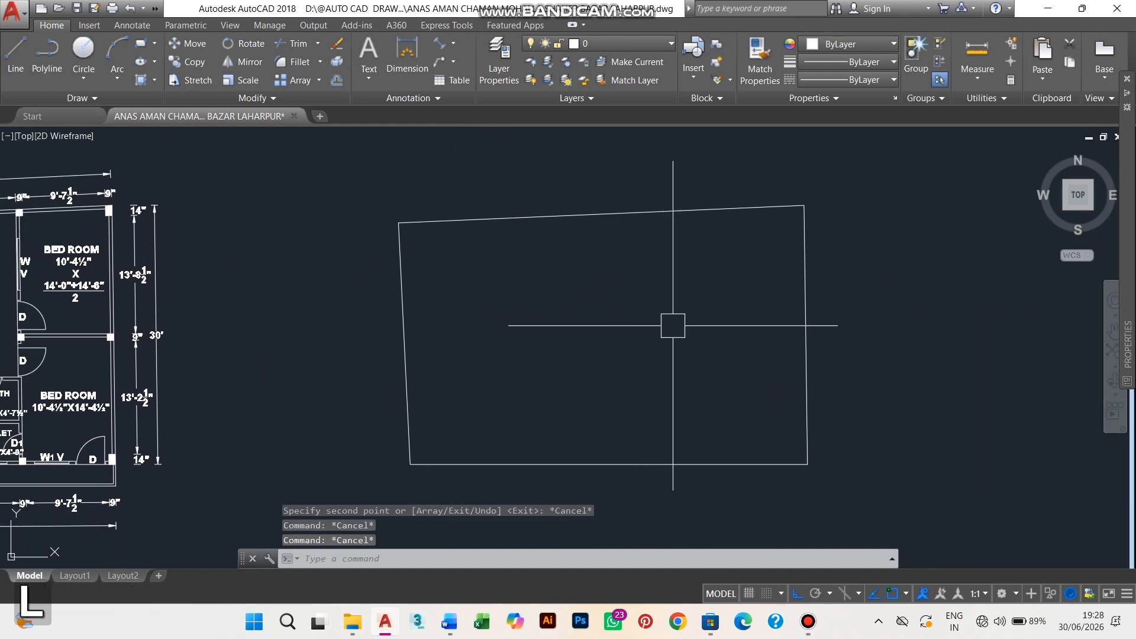
Step: Trim away the left half of the copied outline's top edge using a temporary vertical line from its midpoint, erased after use
type("l")
key("space")
left_click(601, 214)
left_click(601, 372)
key("Escape")
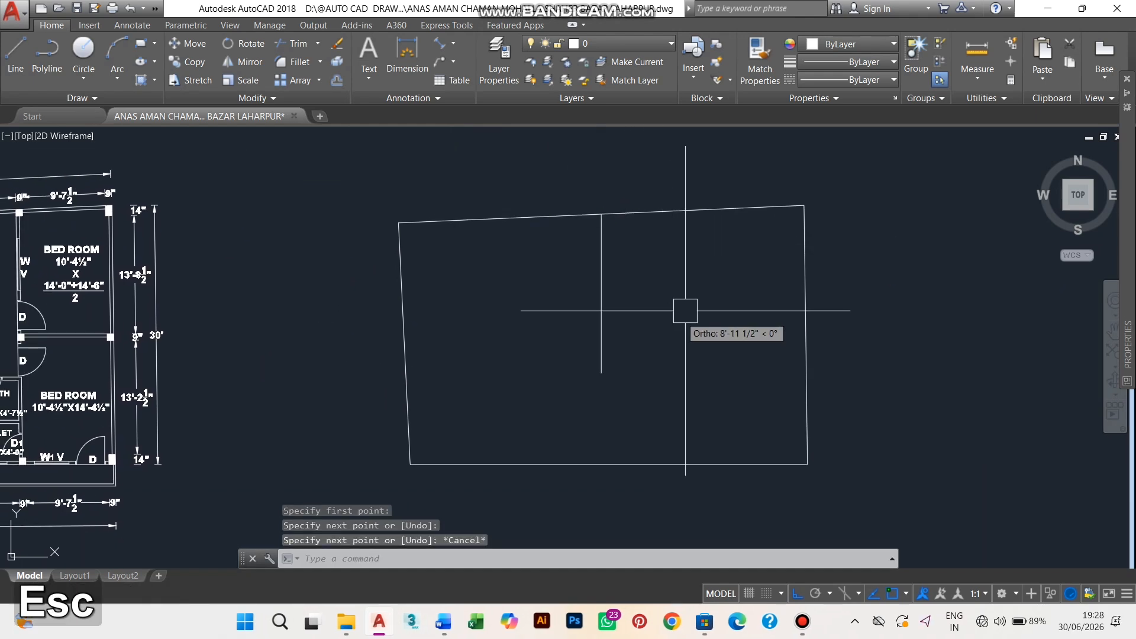
middle_click_drag(685, 314, 685, 327)
type("tr")
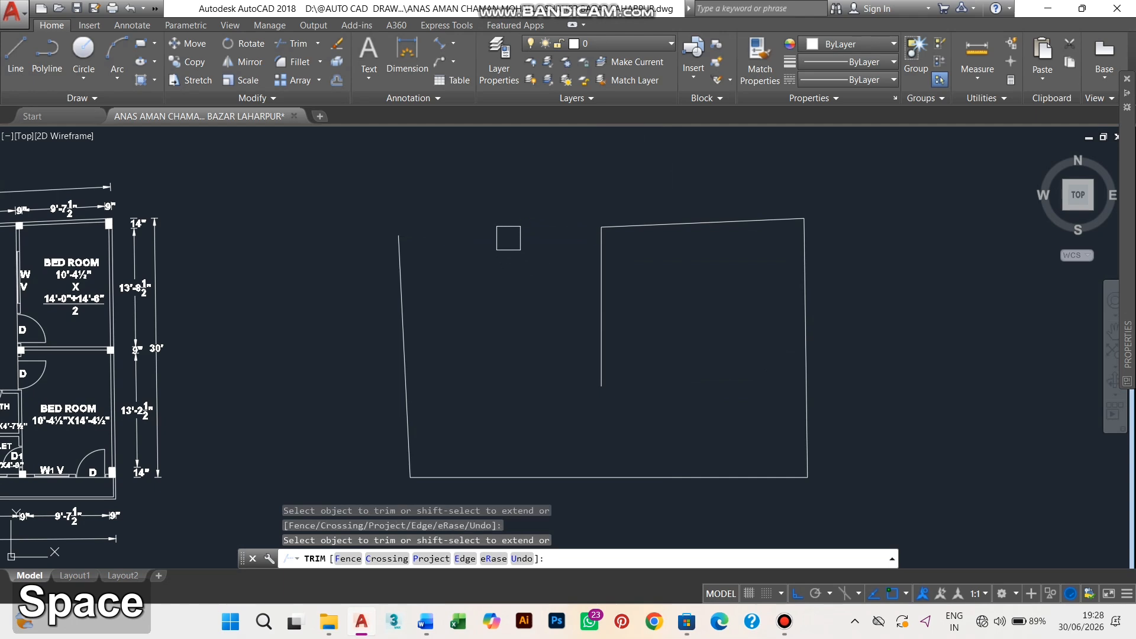
key("Escape")
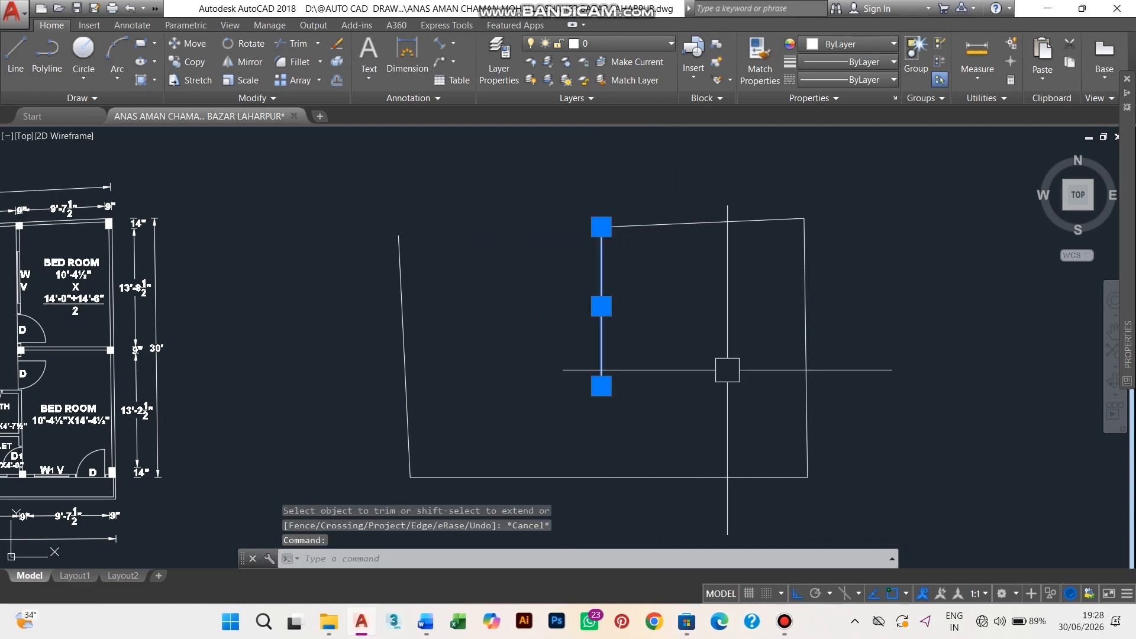
key("Delete")
Step: Trim away the upper half of the outline's left edge using a temporary horizontal line from its midpoint, erased after use
type("l")
key("space")
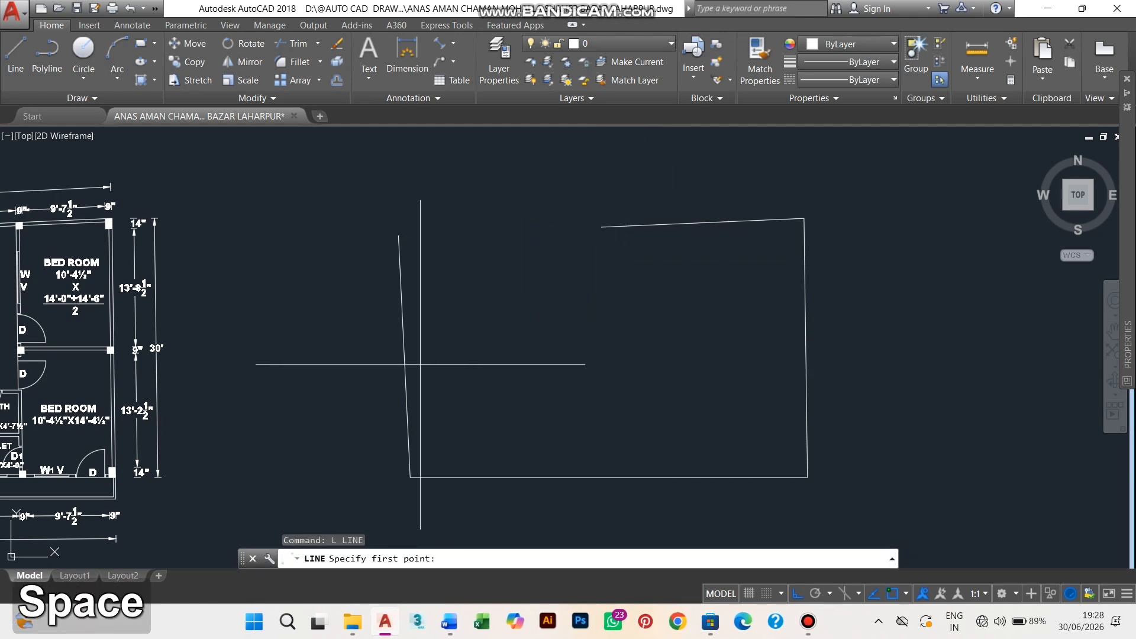
left_click(632, 357)
key("Escape")
type("tr")
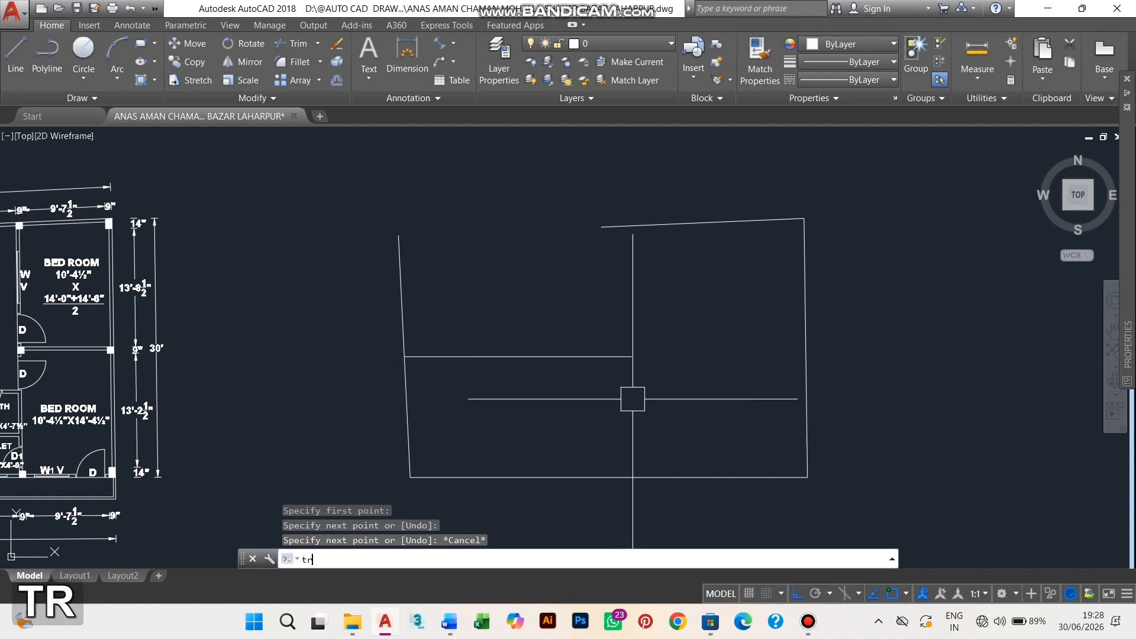
key("space")
key("space")
key("Escape")
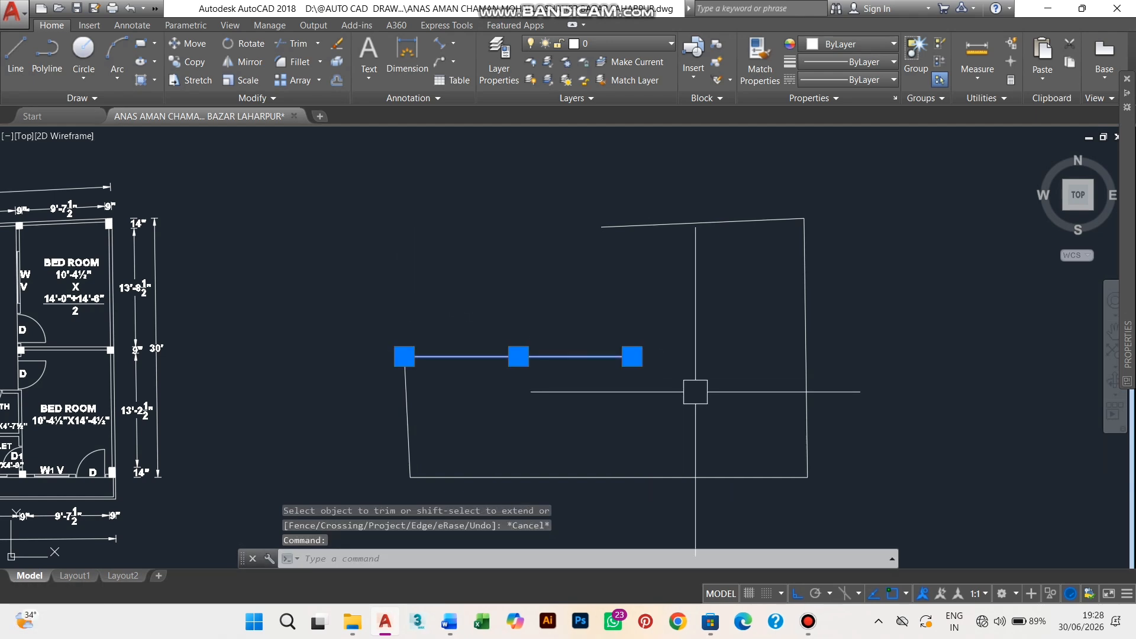
key("Delete")
Step: Trim away the left half of the bottom edge using a temporary vertical line from its midpoint, erased after use
type("l")
key("space")
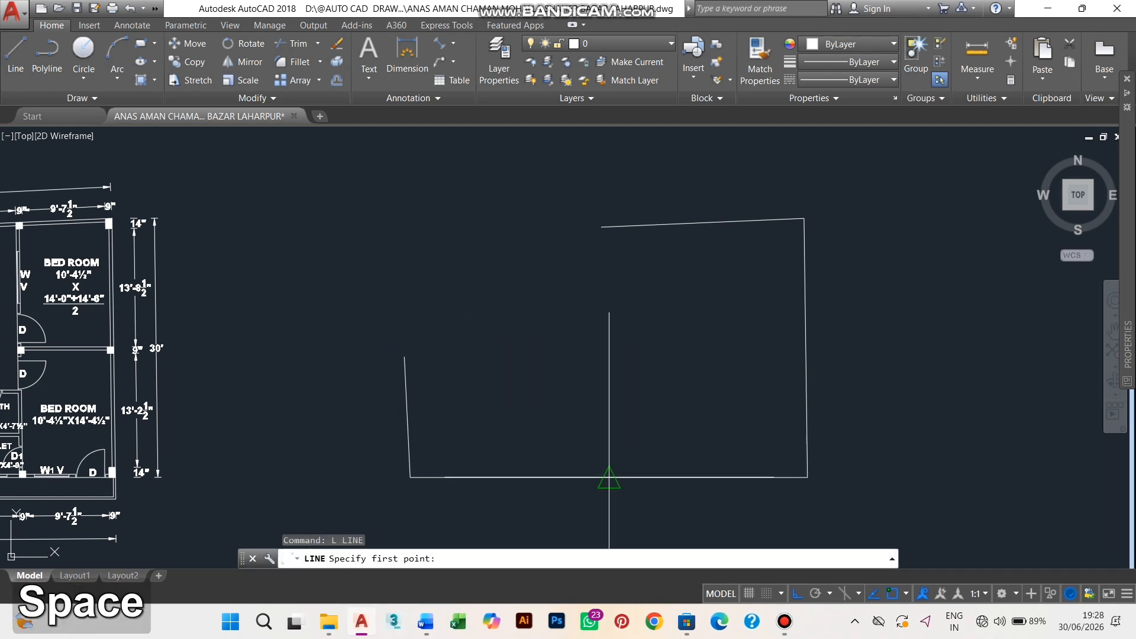
left_click(608, 477)
left_click(608, 361)
key("Escape")
type("tr")
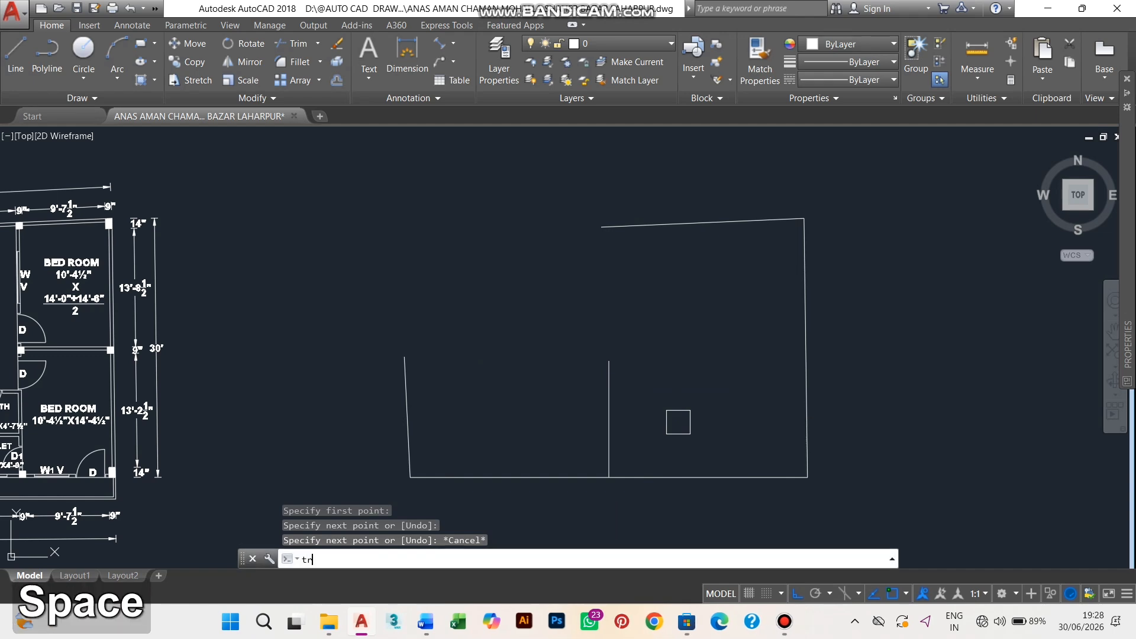
key("space")
key("space")
left_click(558, 471)
key("Escape")
left_click(609, 414)
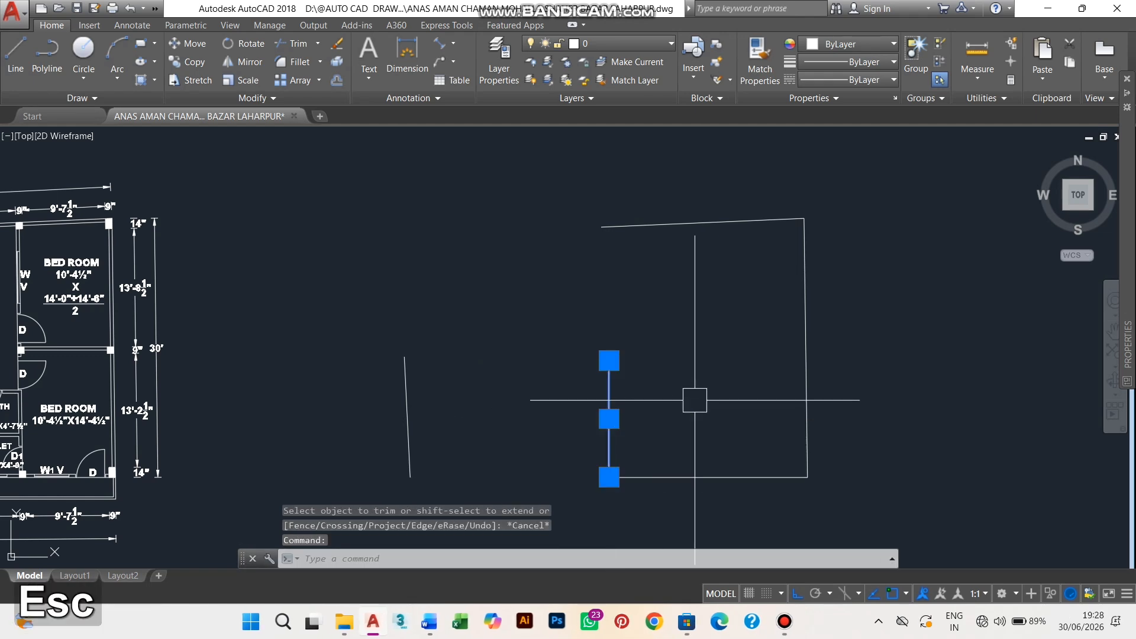
key("Delete")
Step: Trim away the lower half of the right edge using a temporary horizontal line from its midpoint, erased after use
type("l")
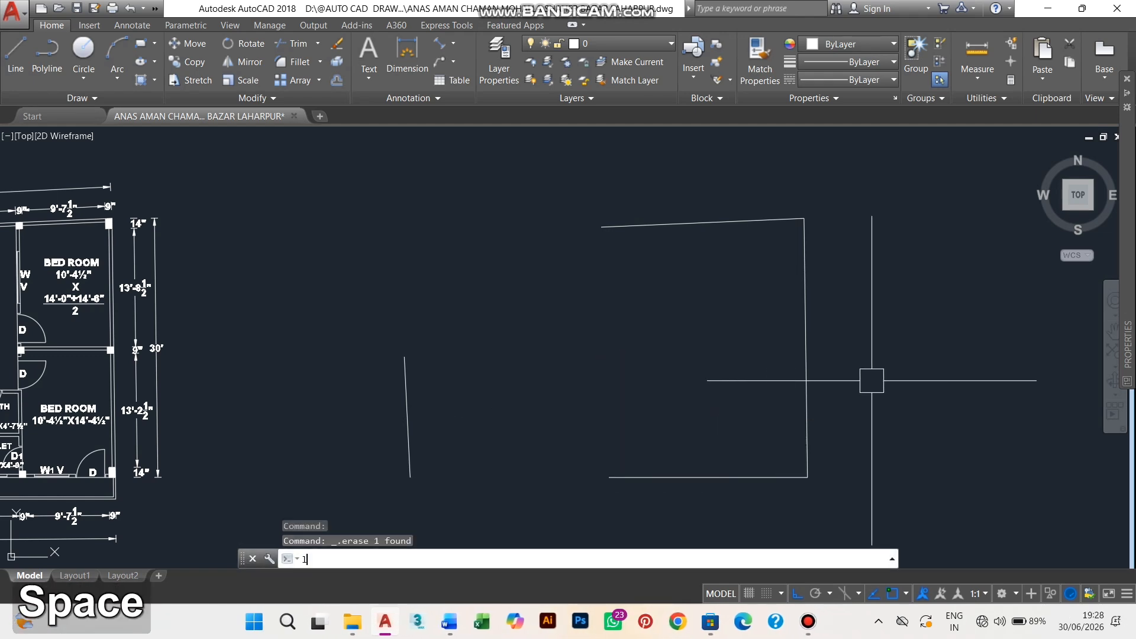
left_click(705, 353)
key("Escape")
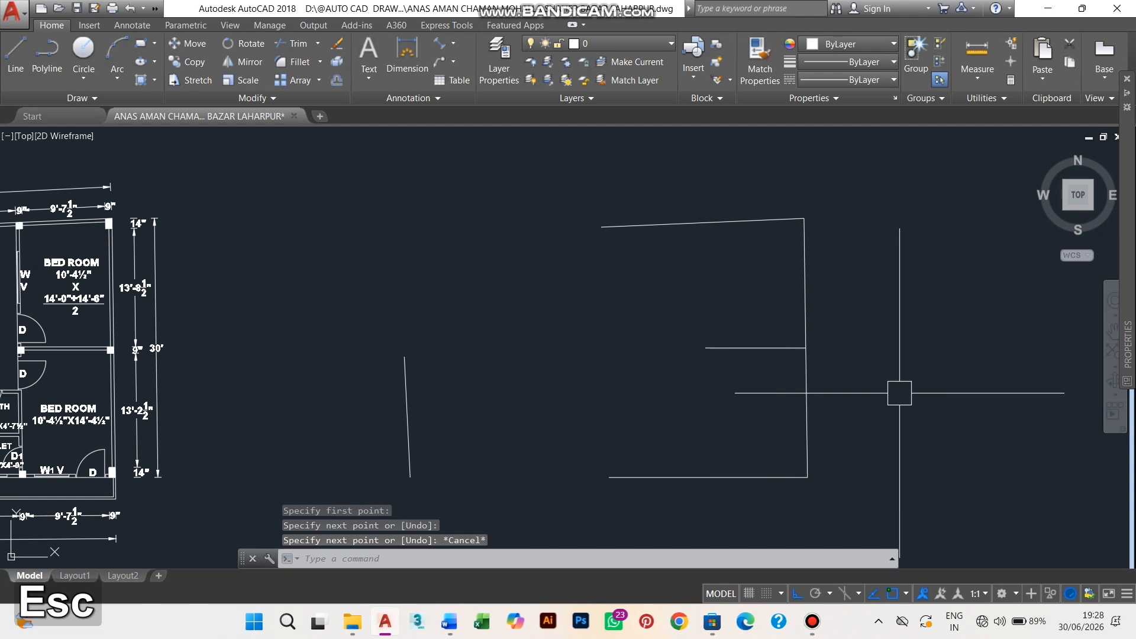
type("tr")
key("Escape")
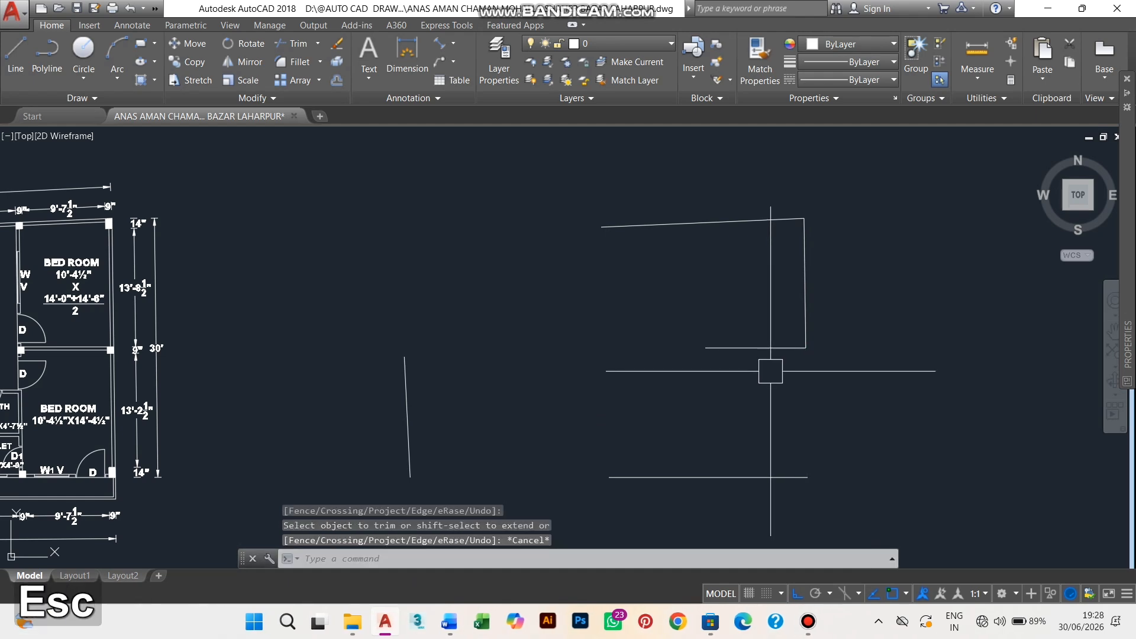
left_click(769, 348)
key("Delete")
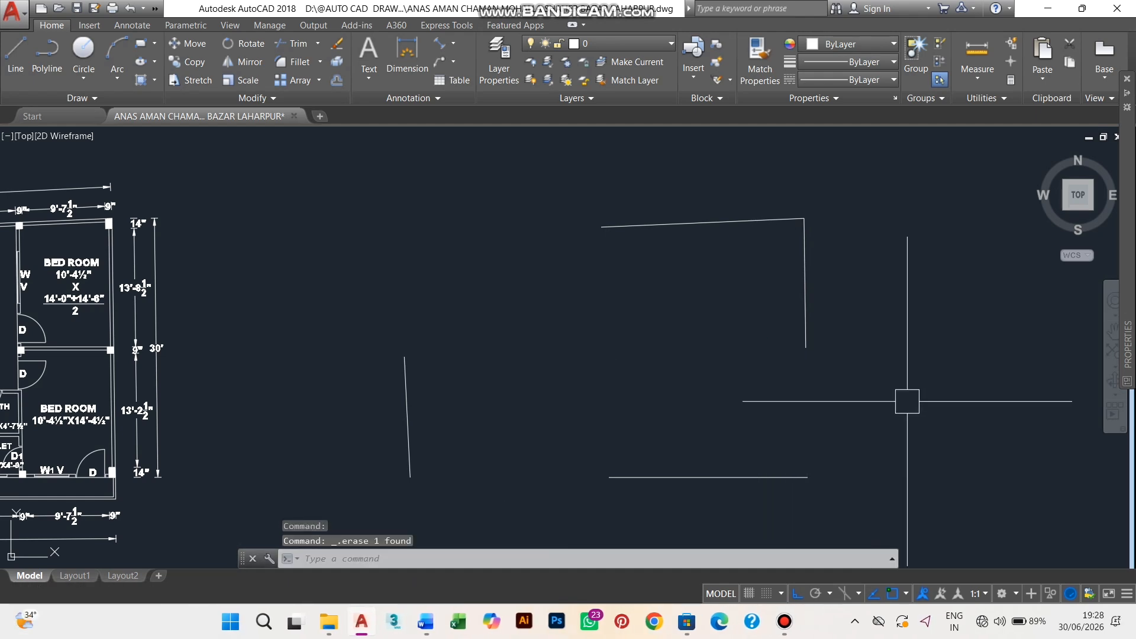
Step: Move the halved left and bottom edges together so the bottom edge's right endpoint meets the right edge's lower endpoint
type("m")
key("space")
left_click(405, 381)
key("space")
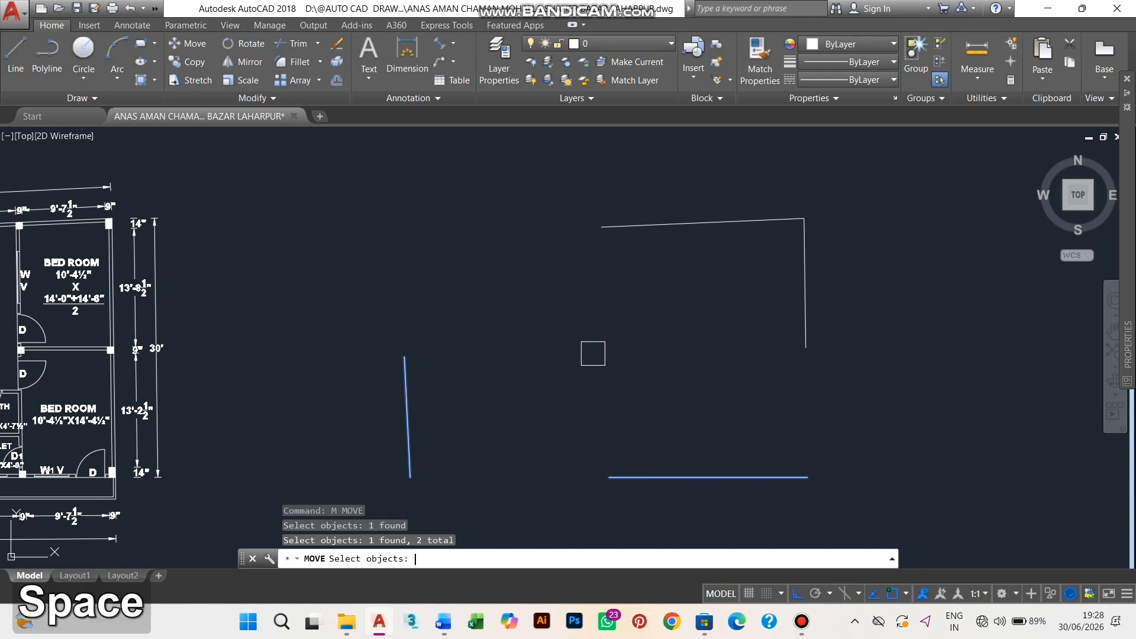
left_click(808, 477)
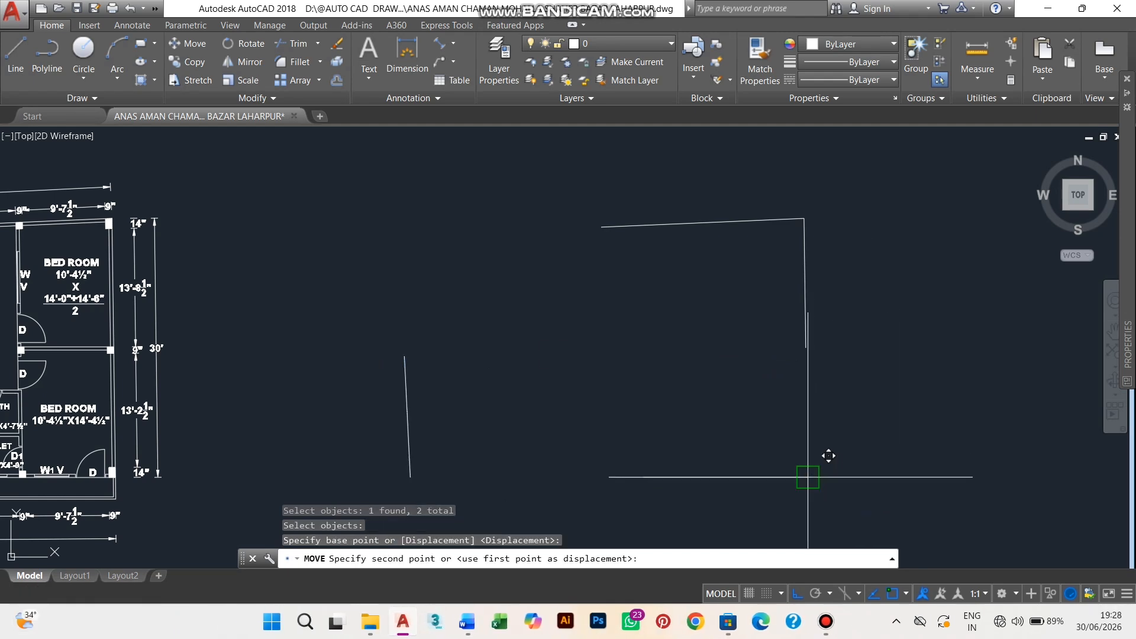
left_click(806, 348)
Step: Move the halved left edge by its upper endpoint onto the top edge's left endpoint to close the half-size outline
key("space")
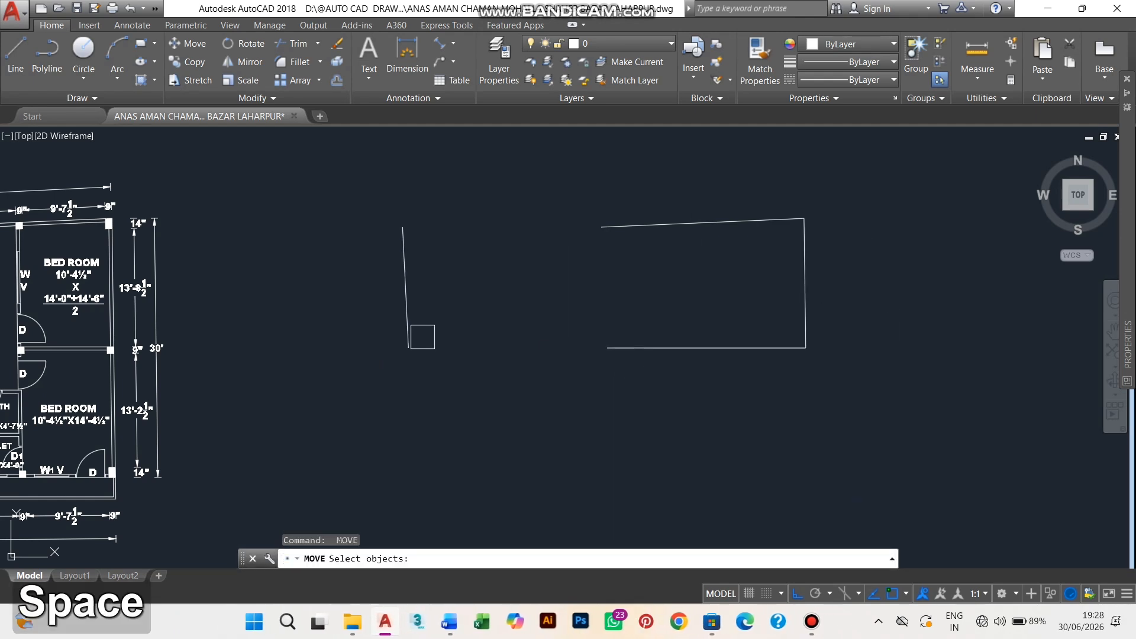
left_click(404, 296)
key("space")
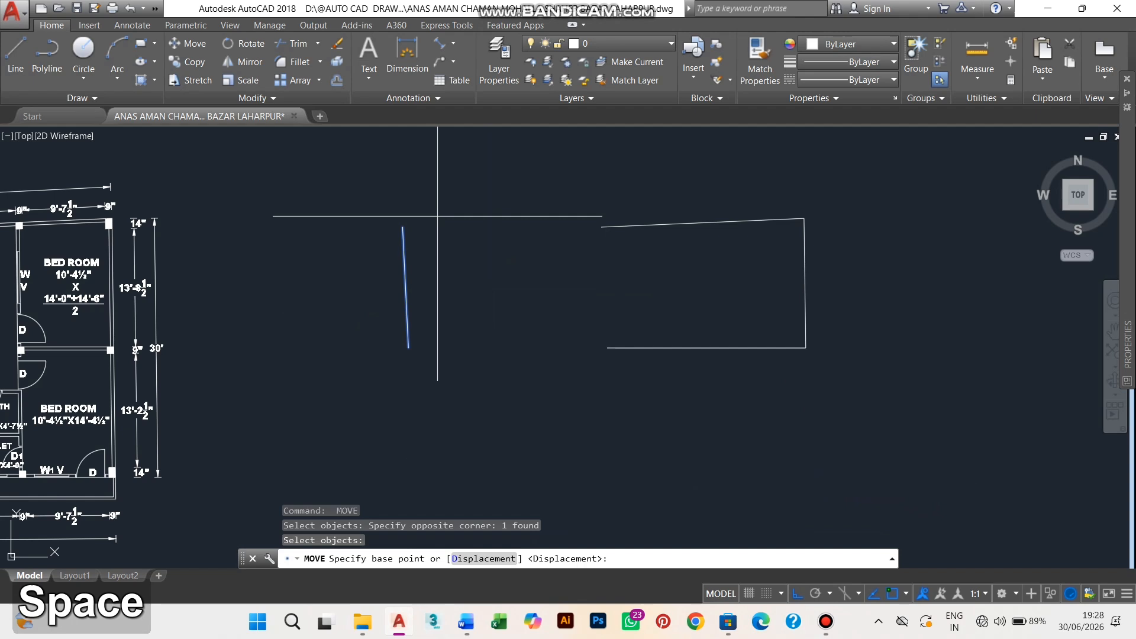
left_click(403, 227)
scroll(657, 212, "up", 2)
left_click(568, 241)
scroll(669, 309, "down", 2)
middle_click_drag(675, 346, 701, 354)
key("Escape")
Step: Move the complete half-size outline horizontally to the left, closer to the second floor plan
type("m")
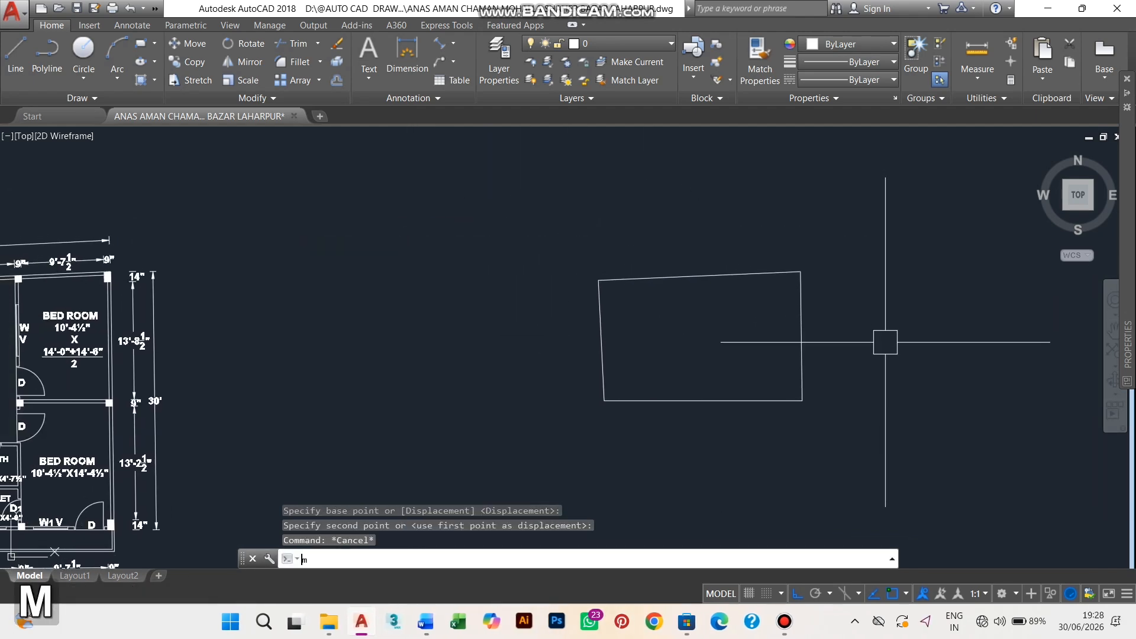
key("space")
scroll(885, 342, "down", 2)
left_click(837, 261)
left_click(693, 392)
key("space")
left_click(738, 355)
scroll(521, 412, "up", 2)
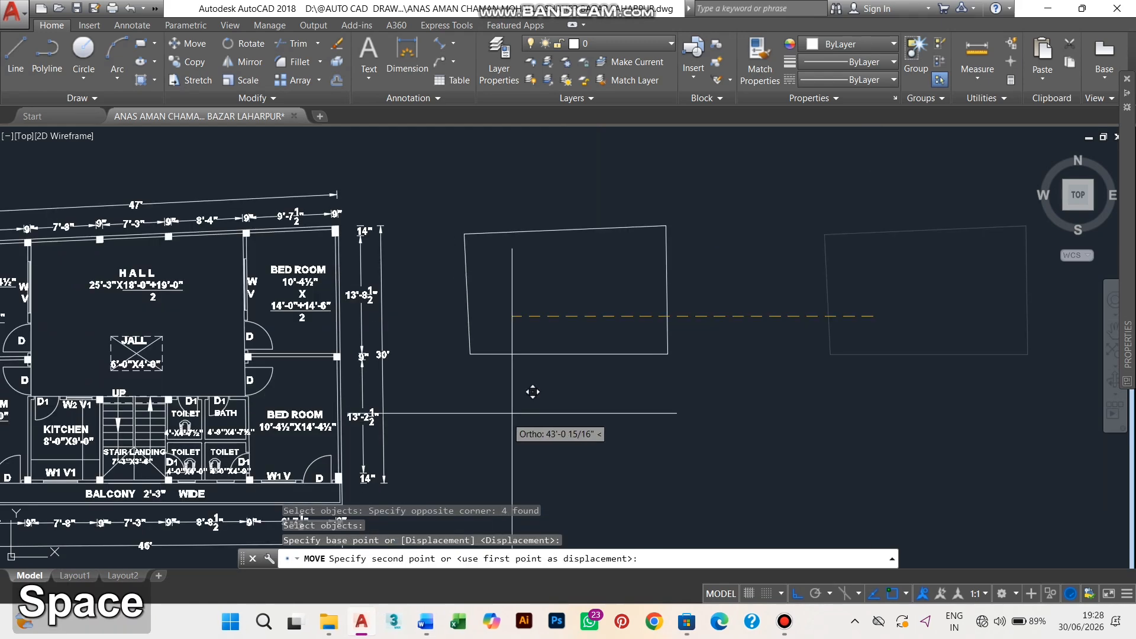
left_click(647, 410)
scroll(715, 371, "up", 2)
mouse_move(715, 371)
middle_mouse_down()
mouse_move(703, 446)
mouse_move(695, 390)
mouse_move(711, 346)
mouse_move(717, 356)
middle_mouse_up()
scroll(708, 388, "down", 2)
scroll(694, 390, "up", 2)
scroll(710, 374, "down", 2)
scroll(716, 330, "up", 2)
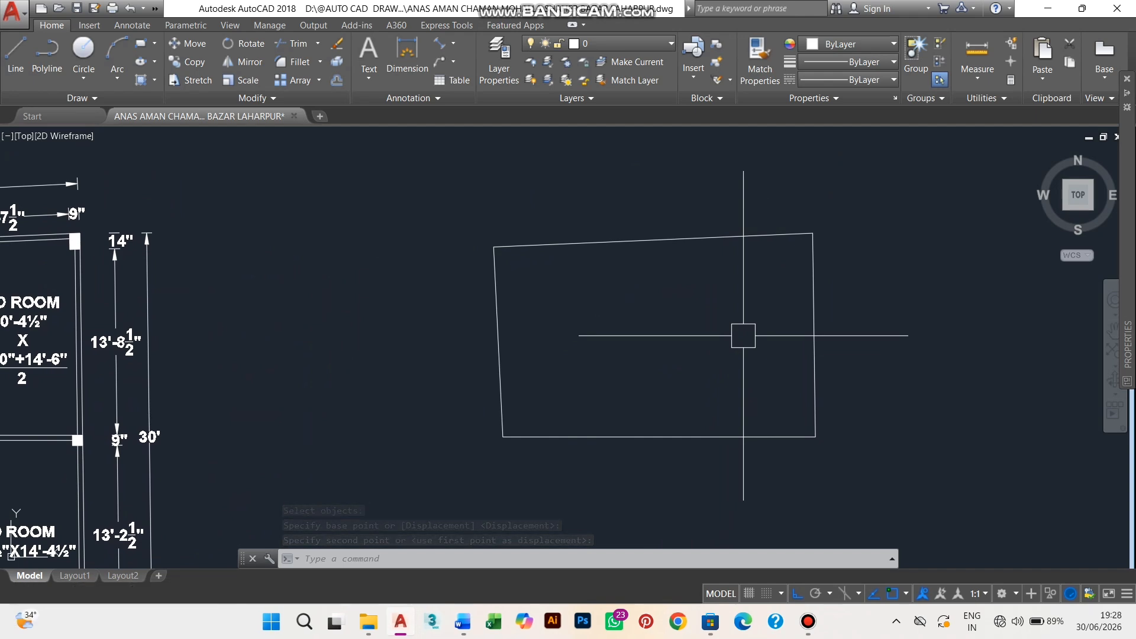
middle_click_drag(743, 335, 734, 373)
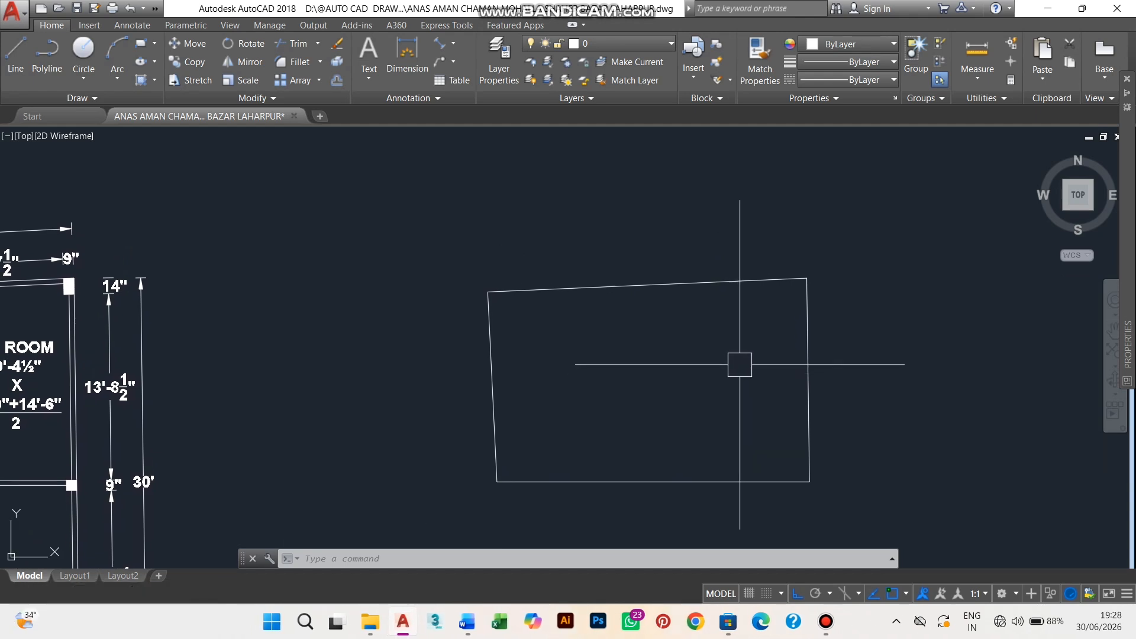
left_click(442, 45)
scroll(810, 305, "up", 2)
middle_click_drag(810, 305, 773, 337)
middle_click_drag(475, 319, 520, 332)
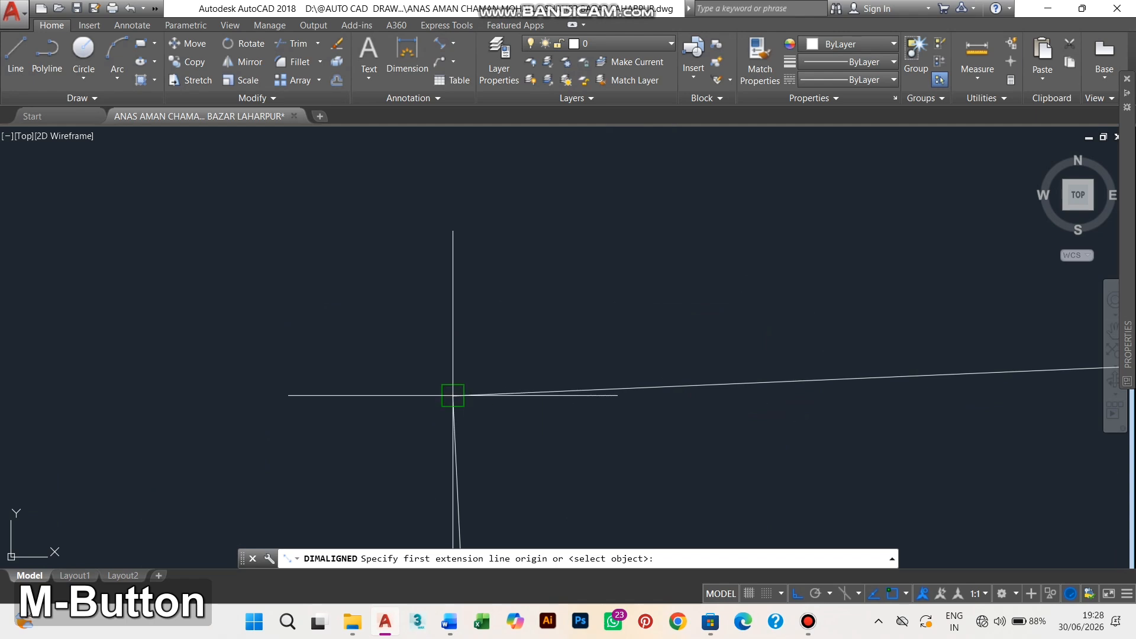
left_click(453, 395)
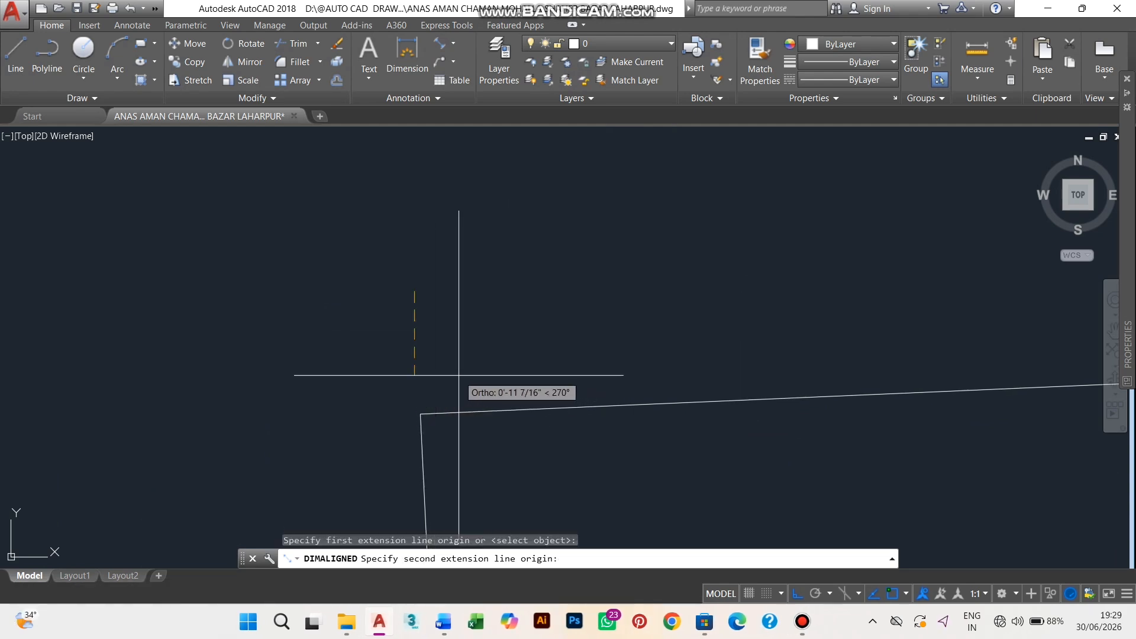
middle_click_drag(459, 375, 484, 338)
scroll(489, 317, "down", 2)
key("Escape")
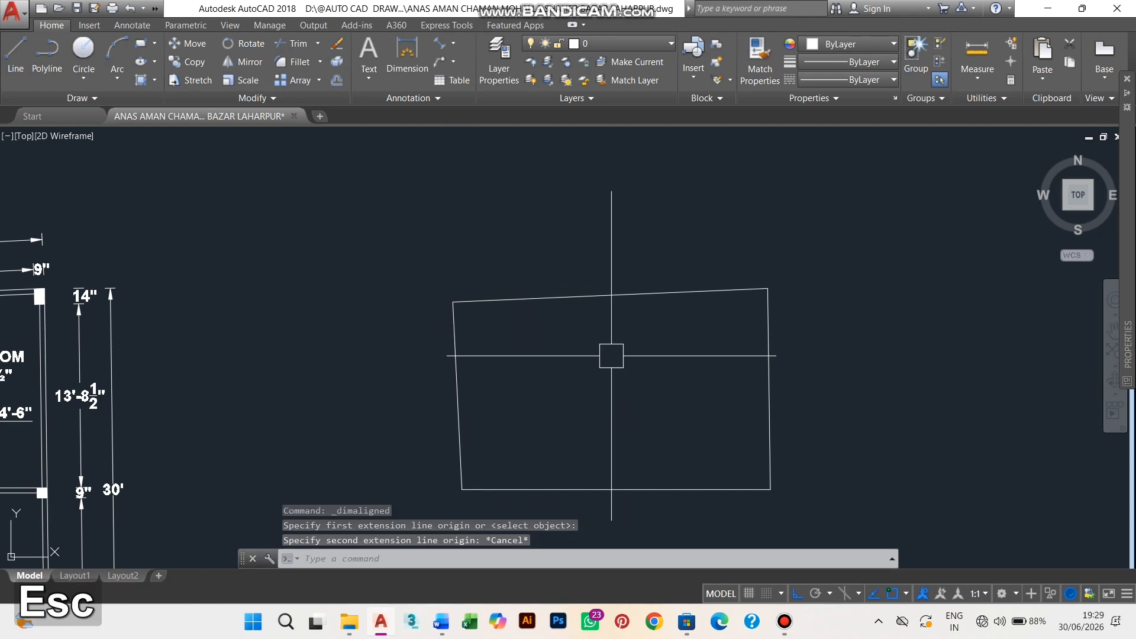
Step: Draw a short tick line just above the outline's upper-left corner with ortho off, roughly continuing the left edge
type("L")
key("space")
middle_click_drag(596, 343, 657, 453)
scroll(657, 453, "up", 2)
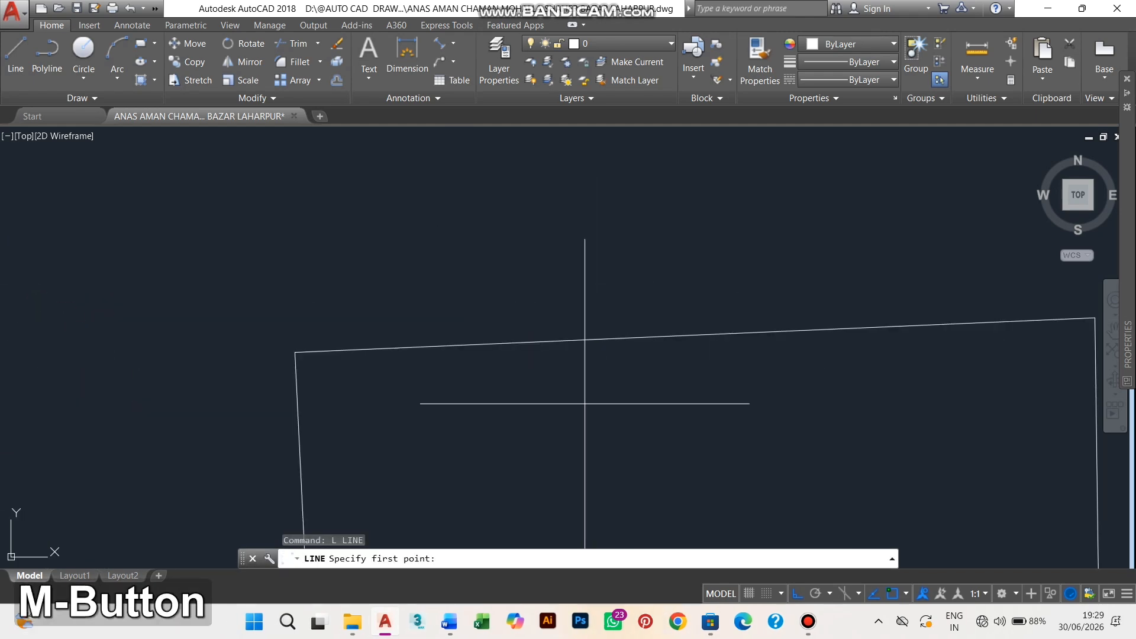
middle_click_drag(410, 369, 525, 418)
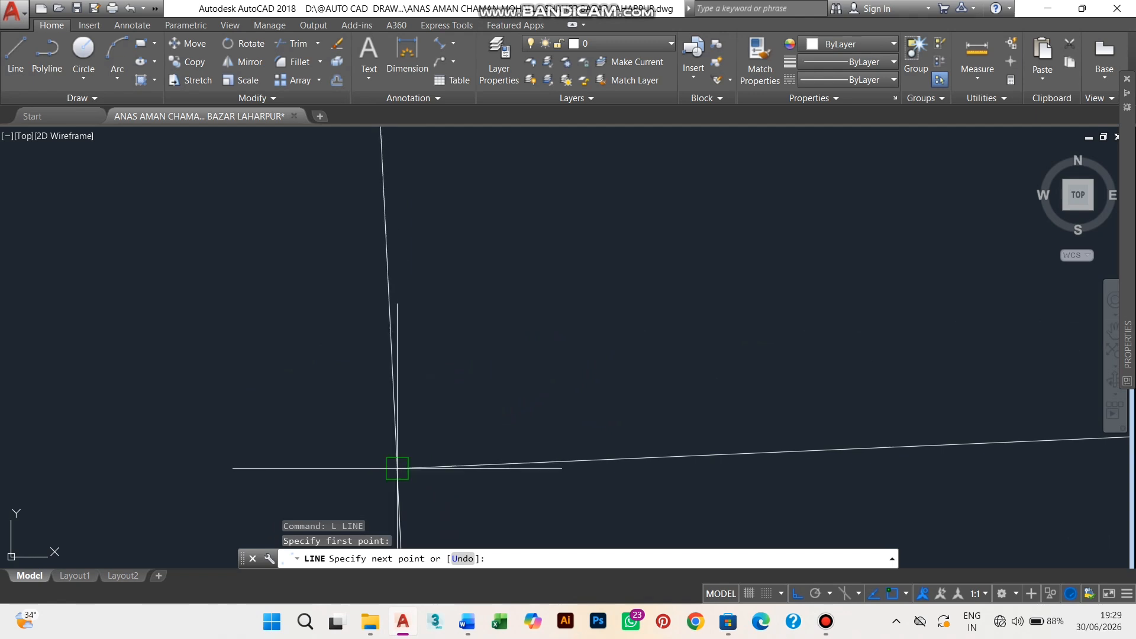
scroll(414, 367, "down", 1)
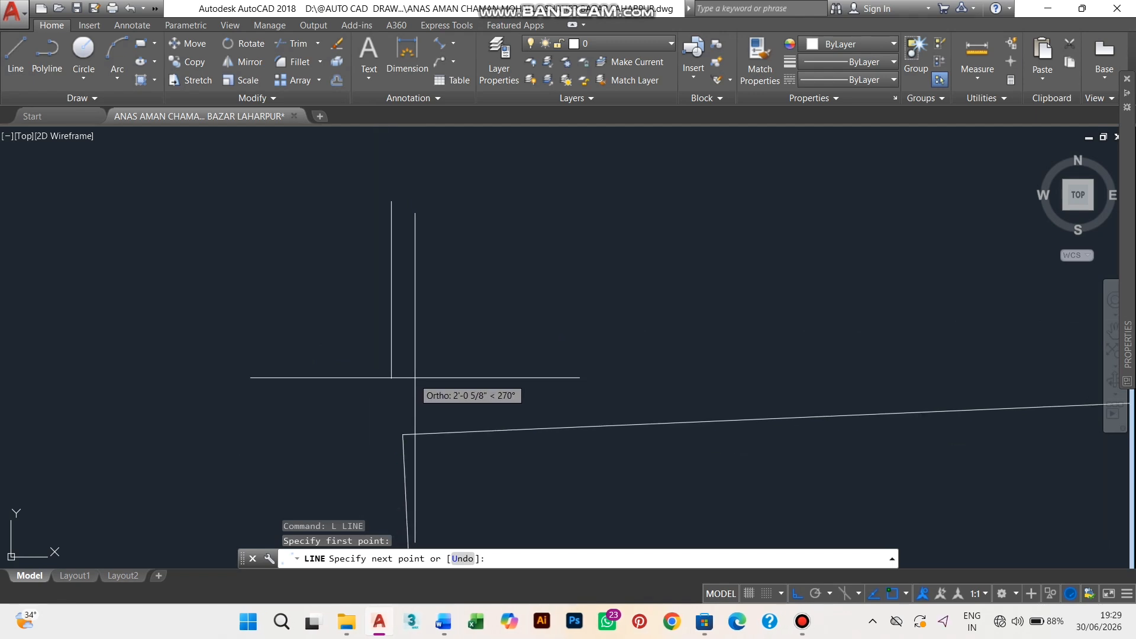
key("F8")
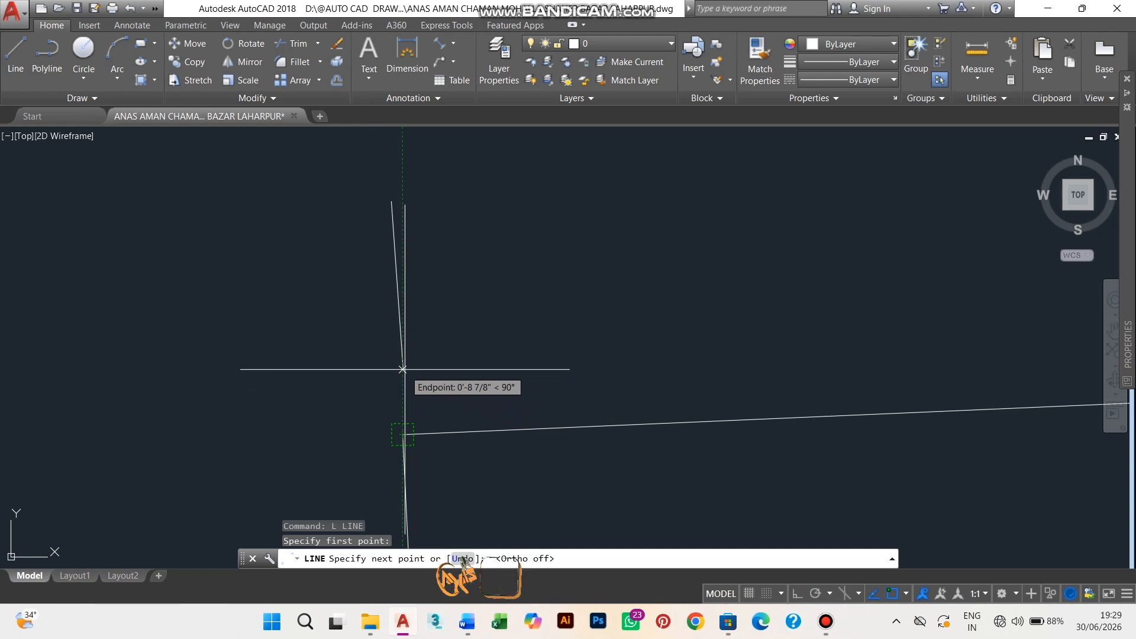
left_click(402, 348)
scroll(464, 279, "down", 4)
scroll(512, 335, "down", 6)
mouse_move(556, 328)
middle_mouse_down()
mouse_move(522, 335)
mouse_move(507, 377)
middle_mouse_up()
key("Escape")
scroll(510, 377, "up", 2)
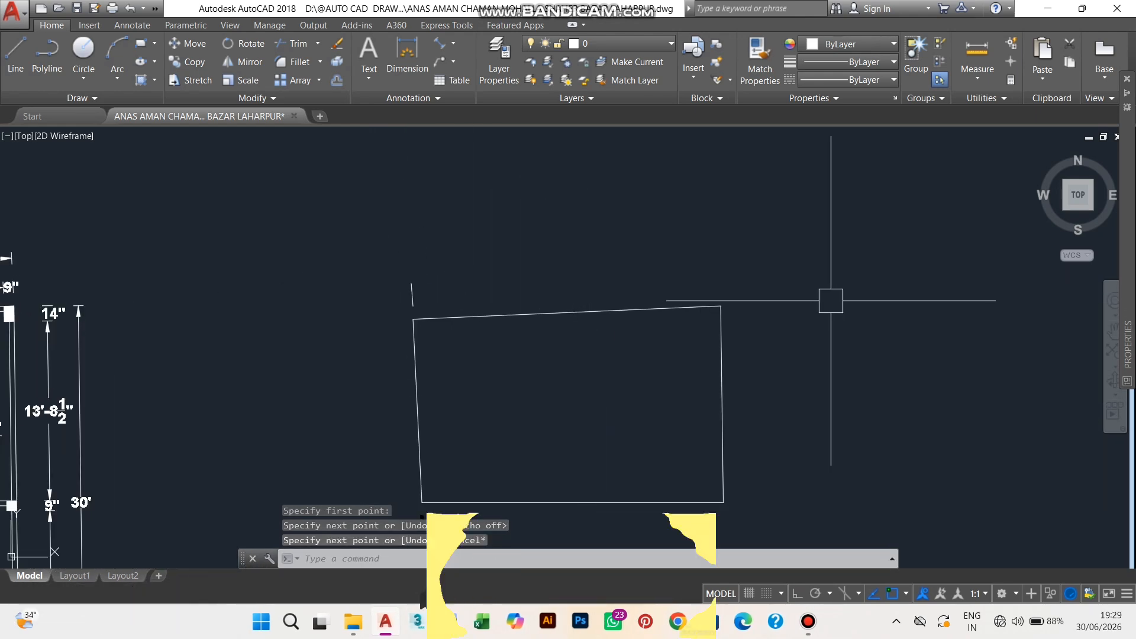
Step: Measure the outline's top edge with an aligned dimension, without placing the dimension
left_click(438, 43)
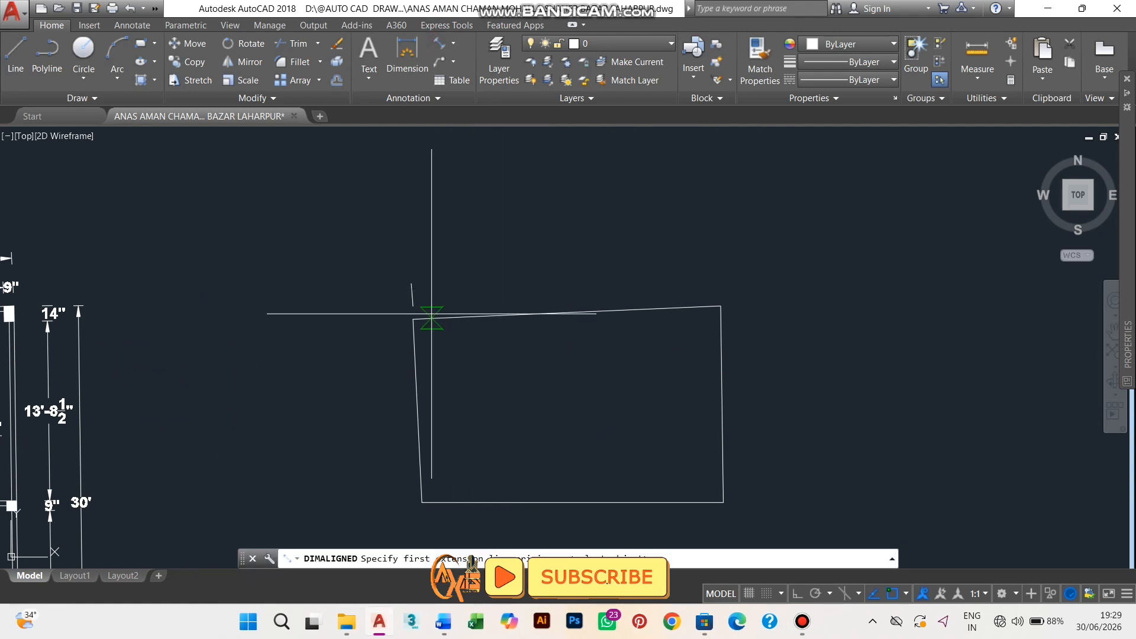
left_click(721, 306)
scroll(618, 310, "up", 4)
scroll(577, 296, "down", 2)
scroll(577, 296, "up", 2)
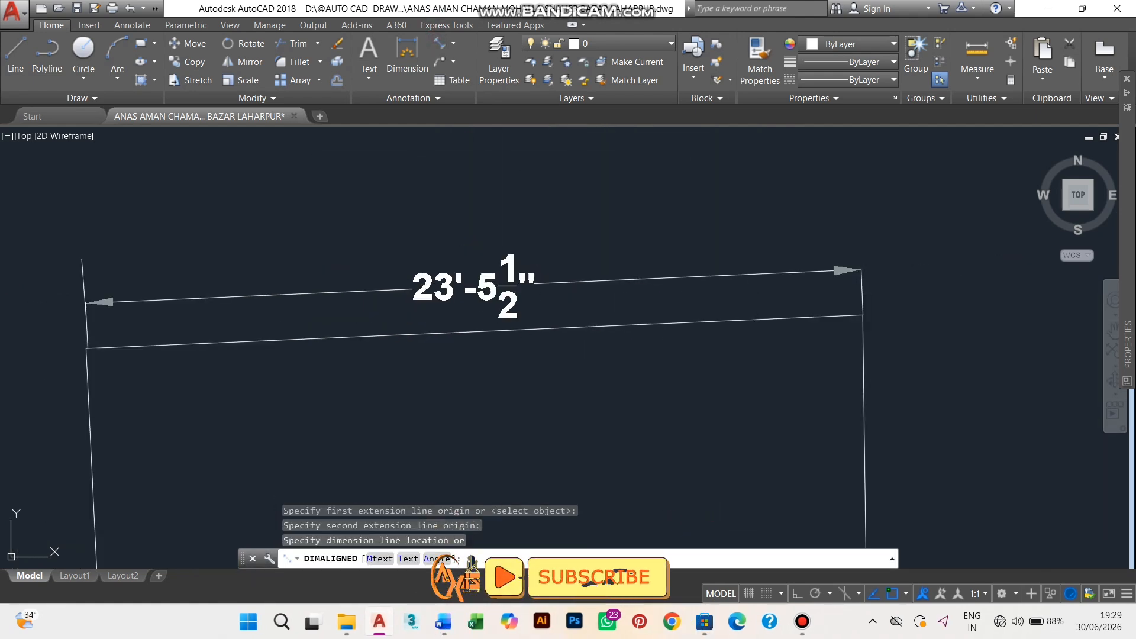
key("Escape")
Step: Measure the top edge again from its right corner to its left corner with an aligned dimension, leaving it unplaced
scroll(601, 278, "down", 2)
scroll(761, 284, "up", 3)
key("space")
left_click(742, 321)
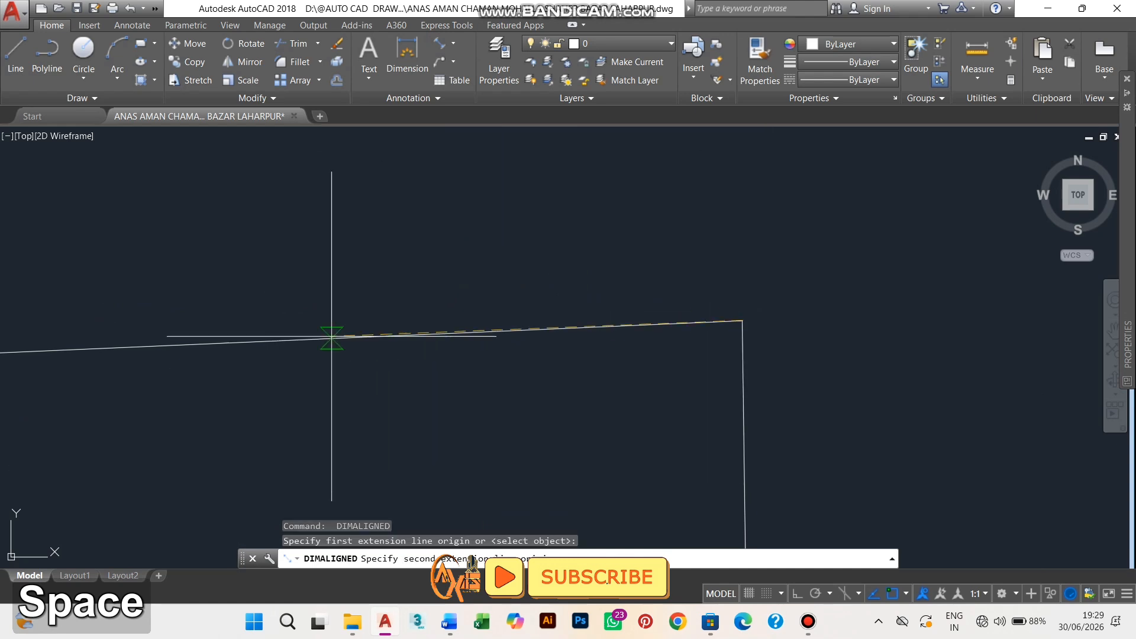
middle_click_drag(331, 338, 251, 233)
left_click(573, 340)
scroll(520, 325, "down", 3)
scroll(481, 237, "down", 1)
middle_click_drag(647, 314, 591, 320)
scroll(526, 217, "up", 2)
scroll(530, 215, "down", 1)
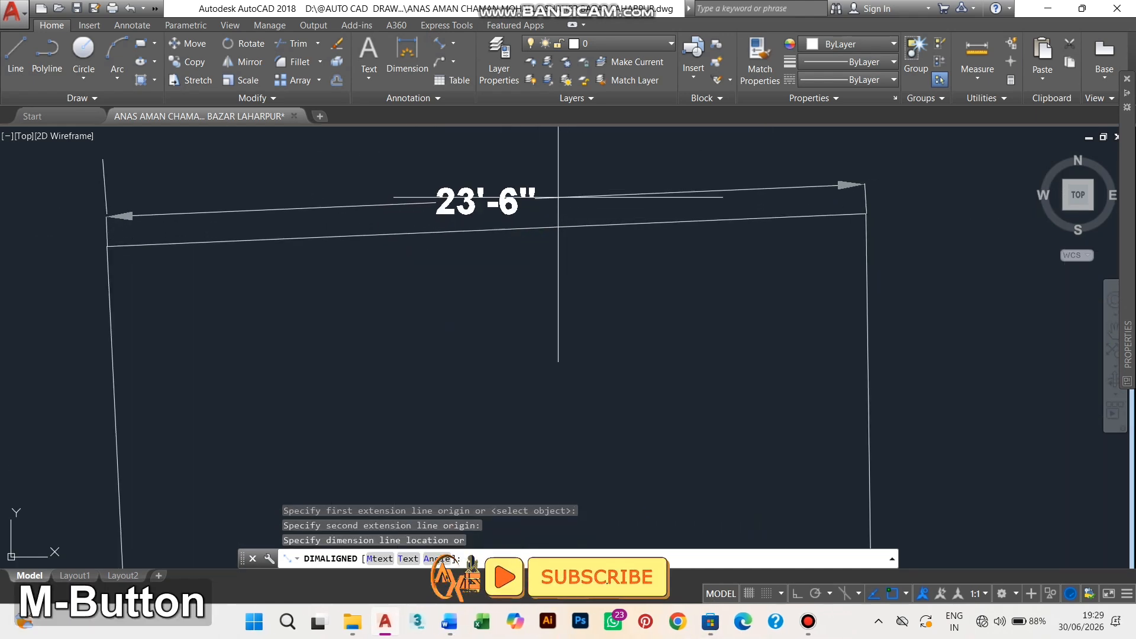
scroll(558, 197, "down", 3)
scroll(571, 168, "up", 2)
middle_click_drag(571, 168, 576, 190)
key("Escape")
key("Escape")
key("Escape")
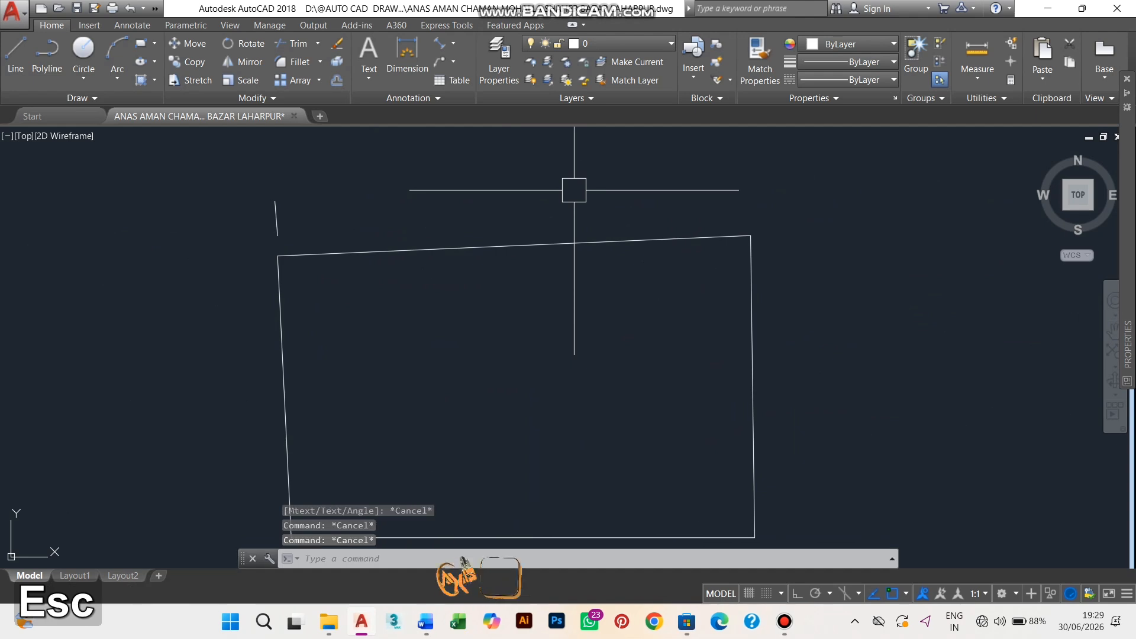
Step: Offset the short tick line 23'6" to the right so a matching tick stands above the outline's upper-right corner
type("o")
key("space")
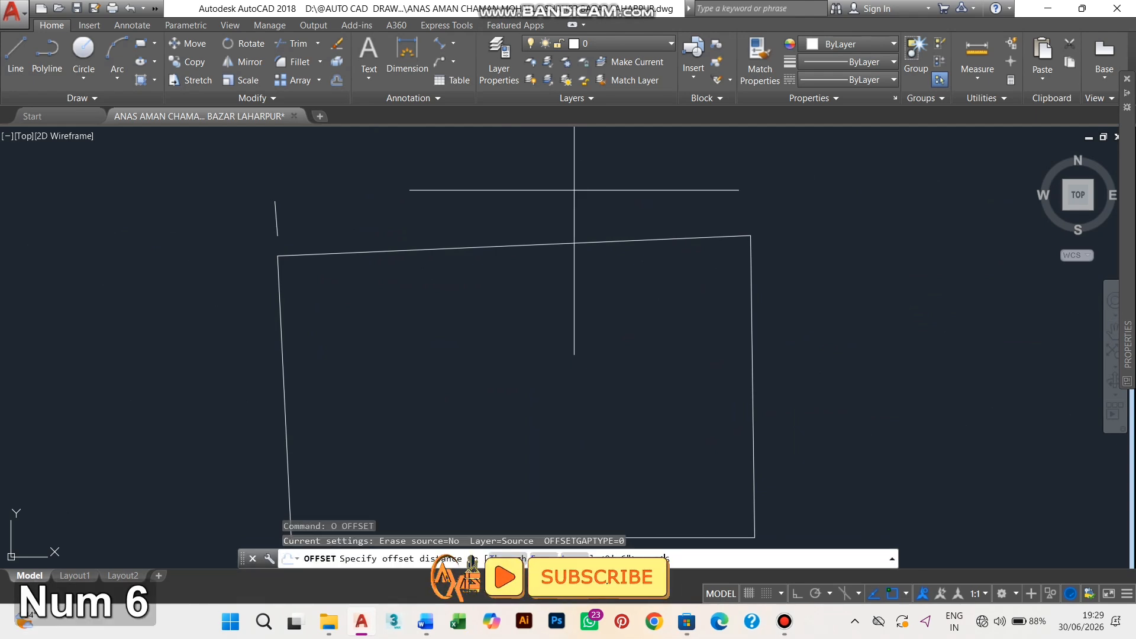
key("space")
scroll(573, 189, "down", 2)
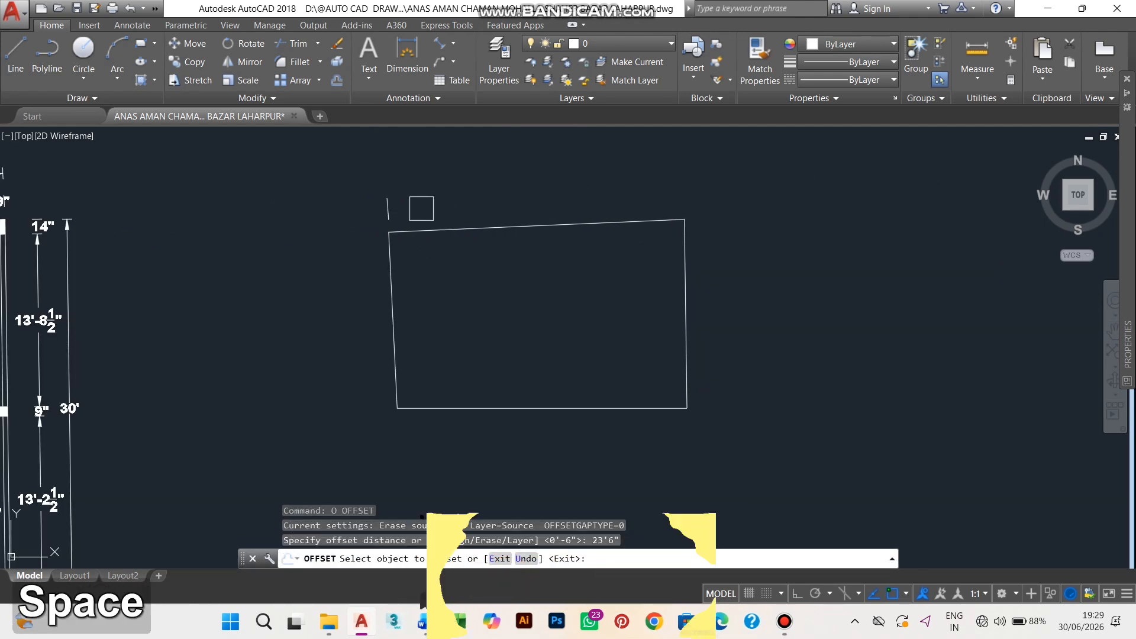
left_click(388, 208)
left_click(646, 202)
scroll(646, 203, "up", 2)
middle_click_drag(648, 202, 682, 229)
key("space")
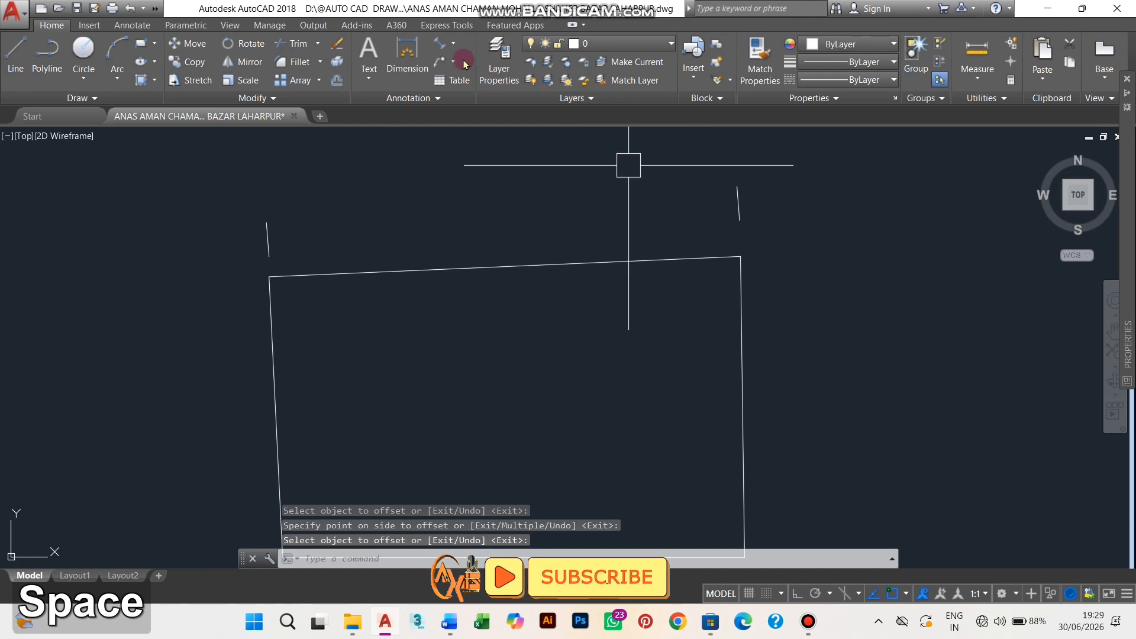
left_click(440, 45)
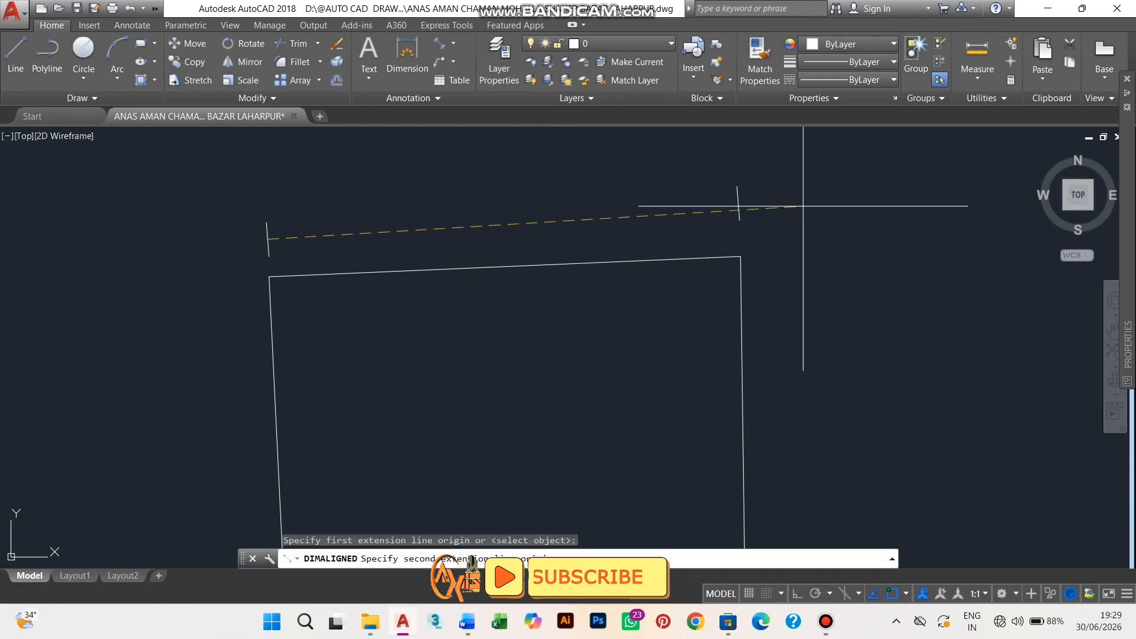
key("Escape")
scroll(794, 212, "down", 2)
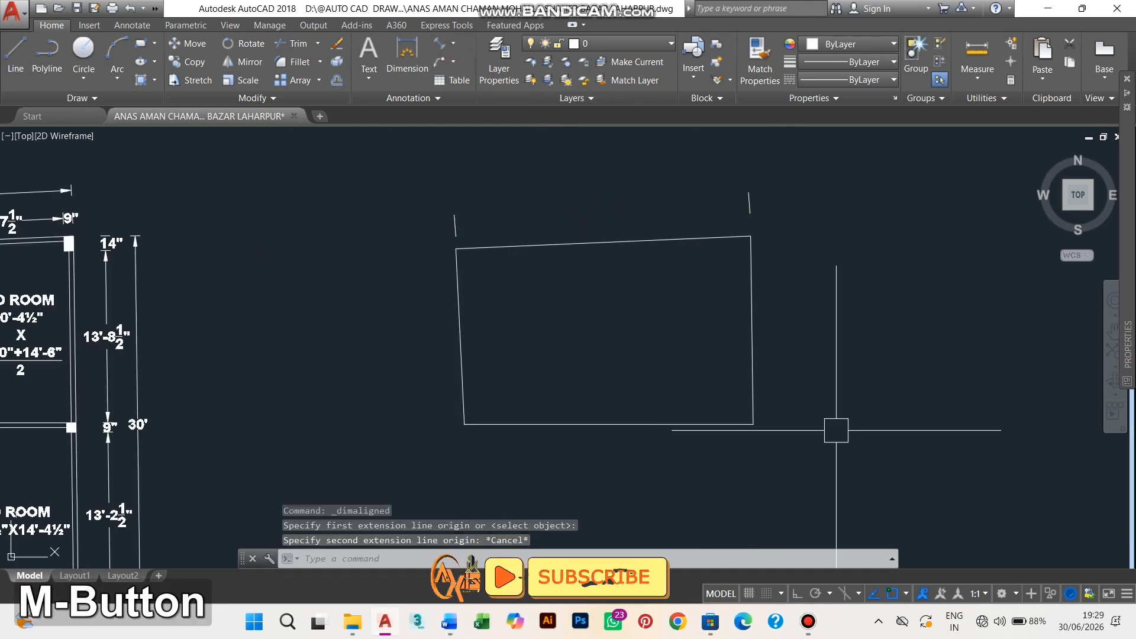
left_click(807, 622)
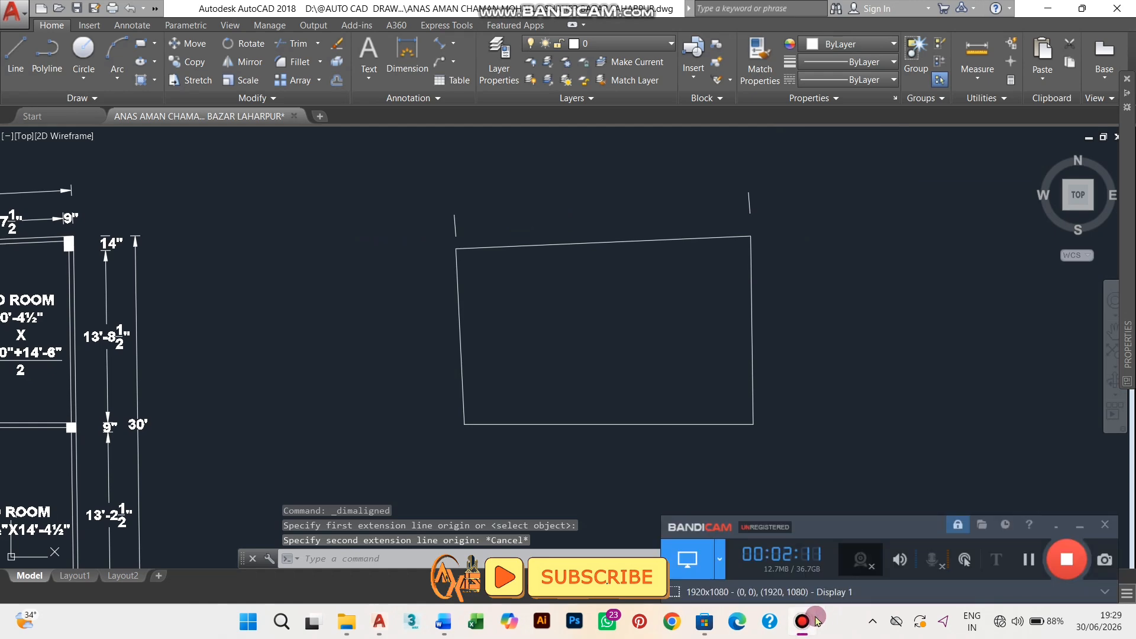
left_click(1031, 567)
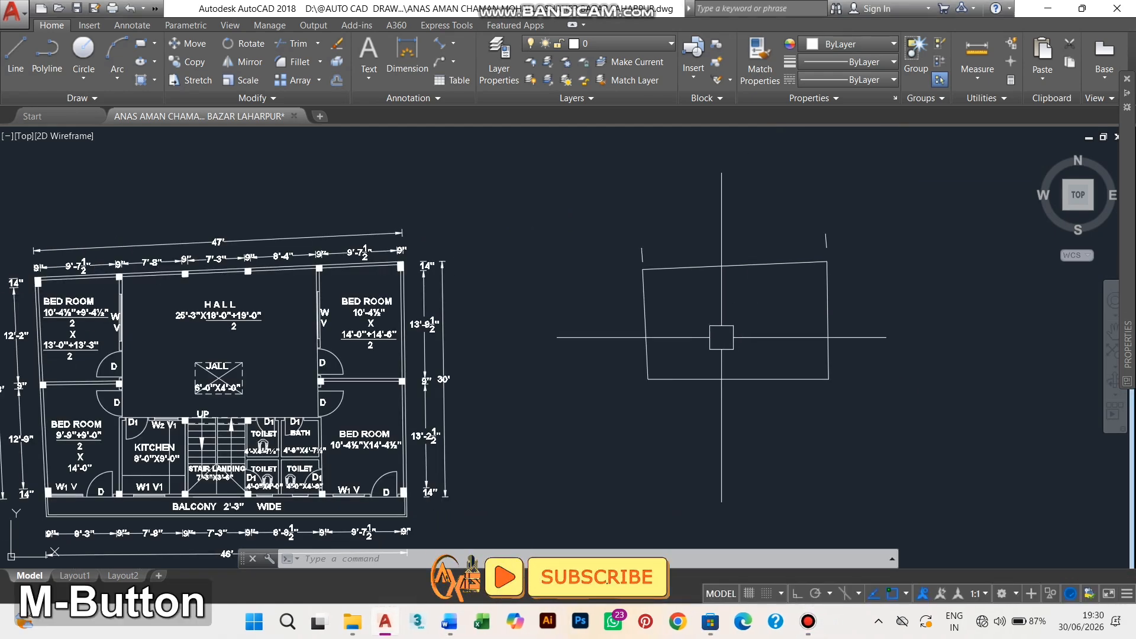
Step: Examine the overall width dimension line and its end ticks above the second floor plan
middle_click_drag(720, 332, 755, 344)
scroll(287, 257, "up", 4)
middle_click_drag(287, 256, 570, 342)
scroll(571, 342, "up", 4)
scroll(259, 284, "down", 3)
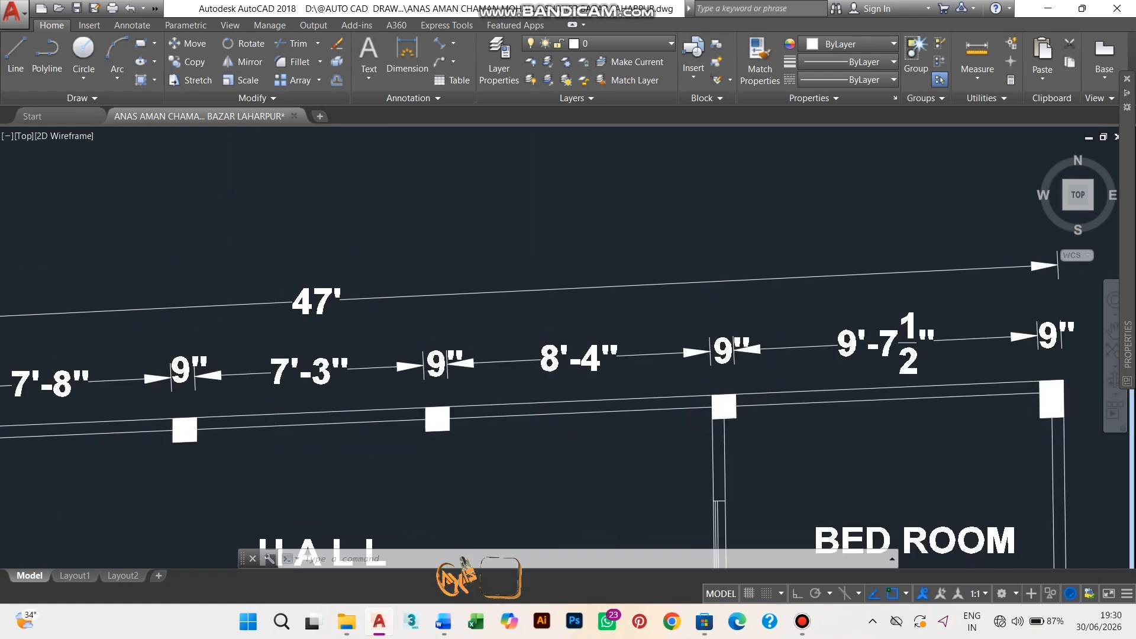
middle_click_drag(352, 308, 402, 303)
scroll(401, 307, "down", 2)
scroll(657, 337, "up", 2)
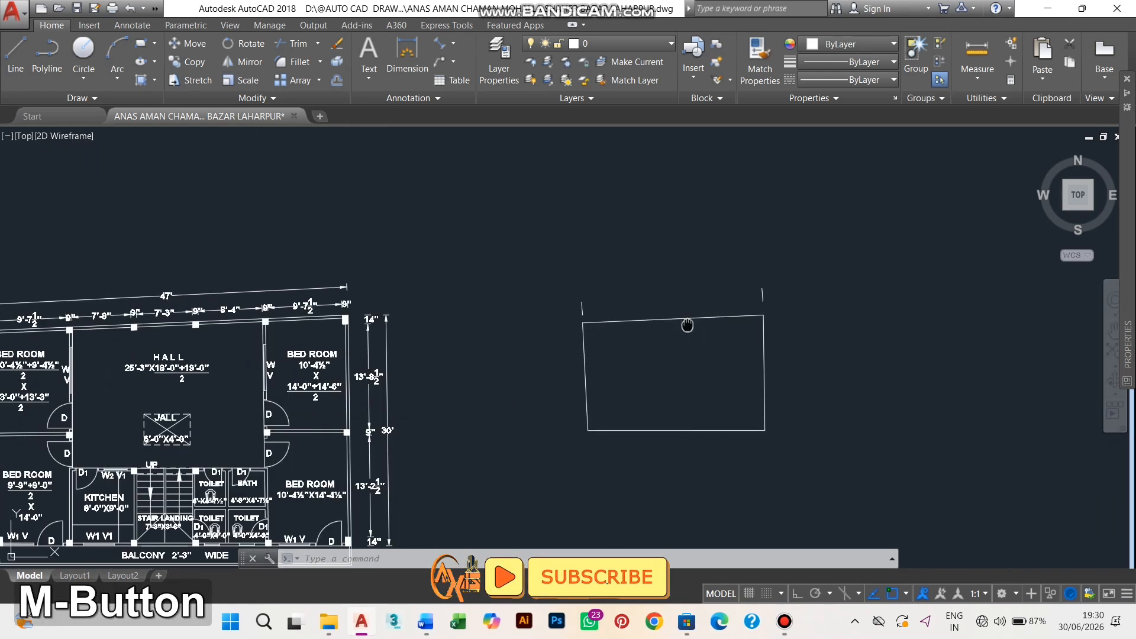
Step: Draw a line from the midpoint of the right tick to the left tick above the outline
middle_click_drag(684, 325, 732, 298)
scroll(732, 298, "up", 4)
type("l")
key("space")
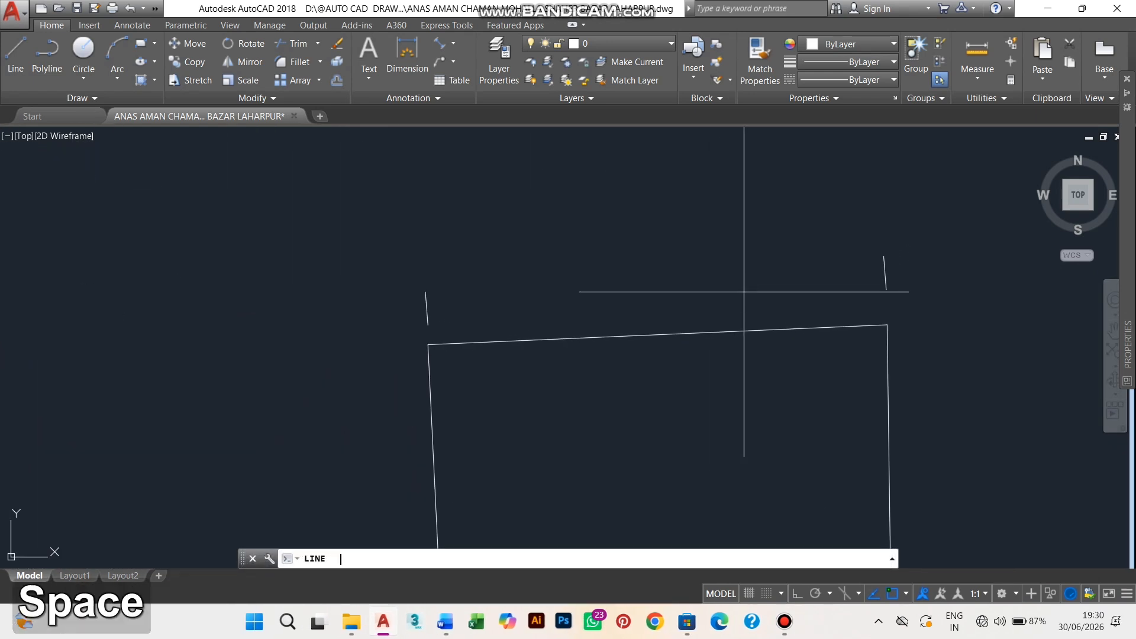
left_click(885, 273)
scroll(530, 282, "up", 2)
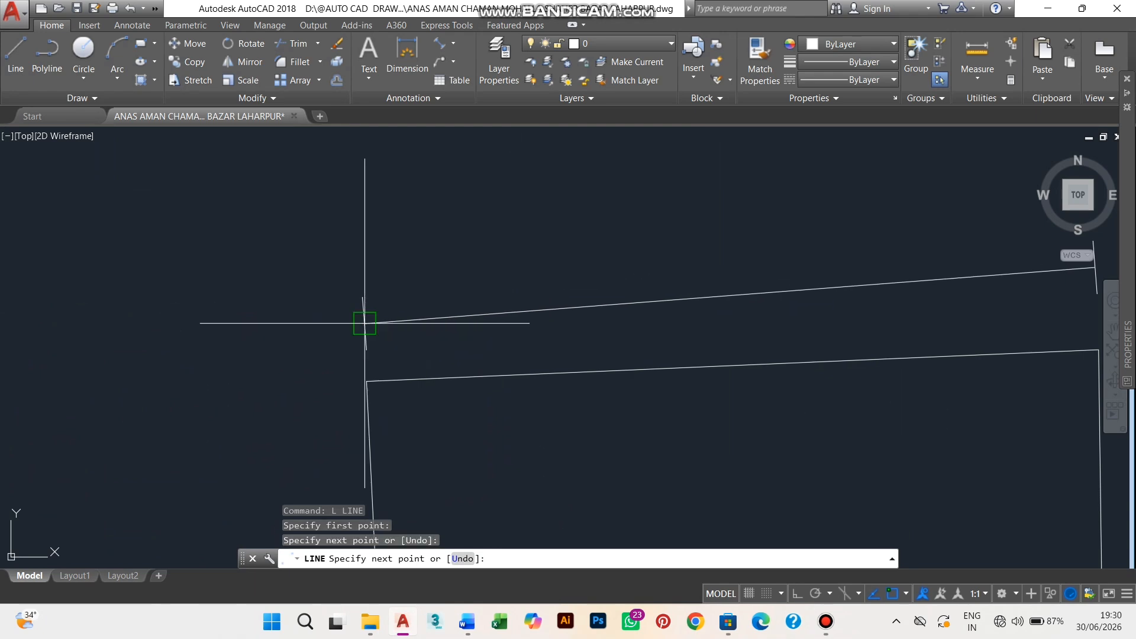
middle_click_drag(365, 323, 406, 337)
scroll(561, 336, "down", 2)
key("Escape")
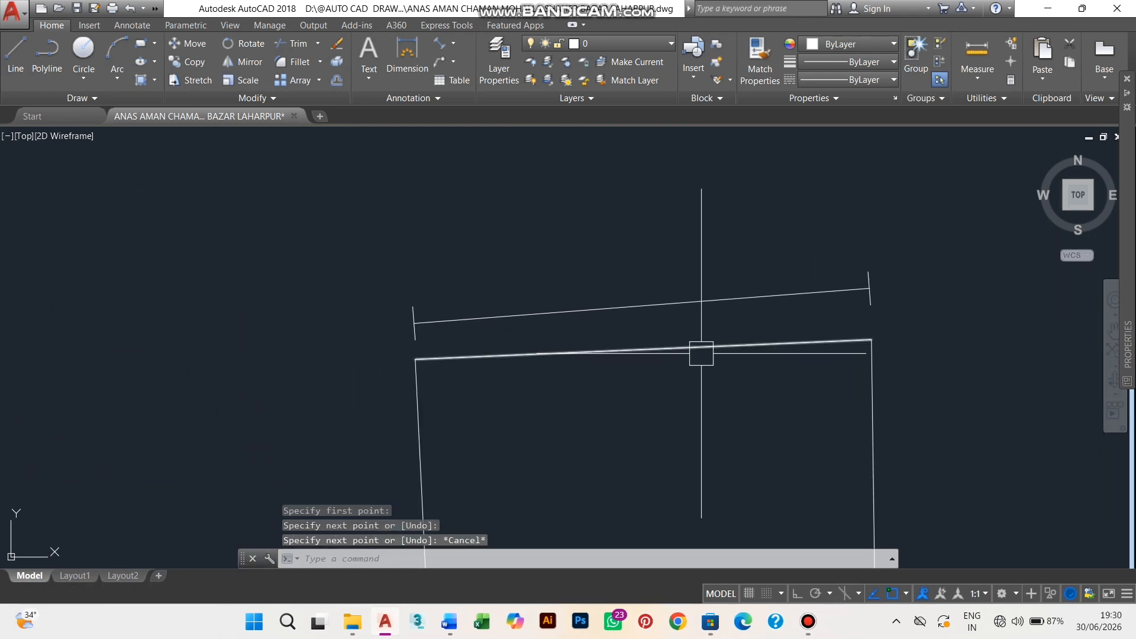
Step: Erase both tick lines and the line connecting them above the outline
middle_click_drag(701, 353, 673, 358)
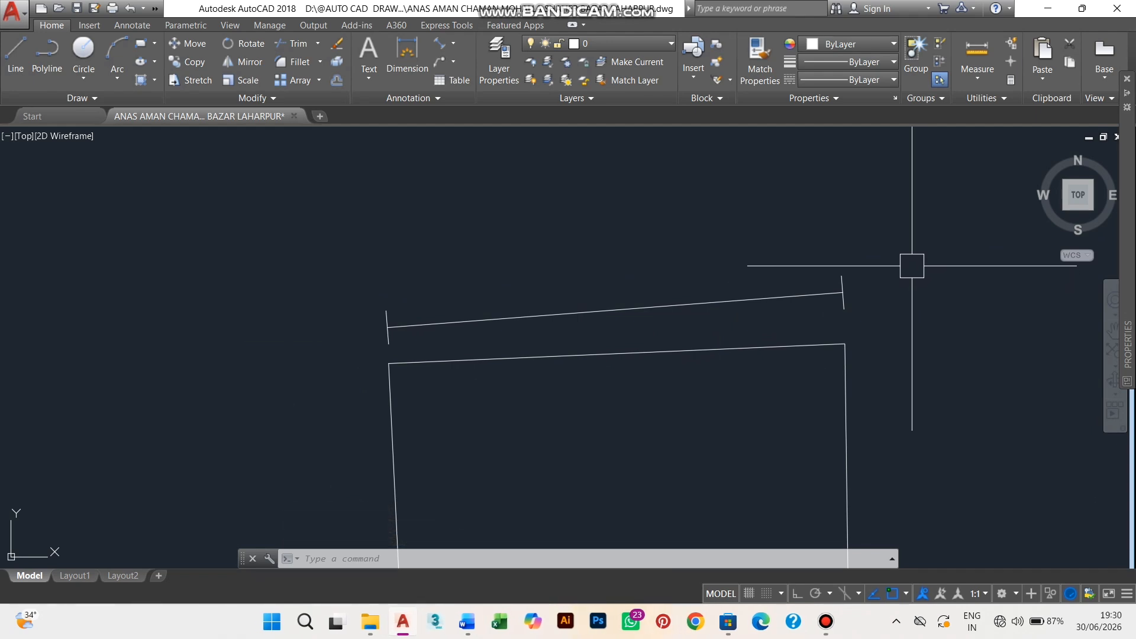
left_click(284, 316)
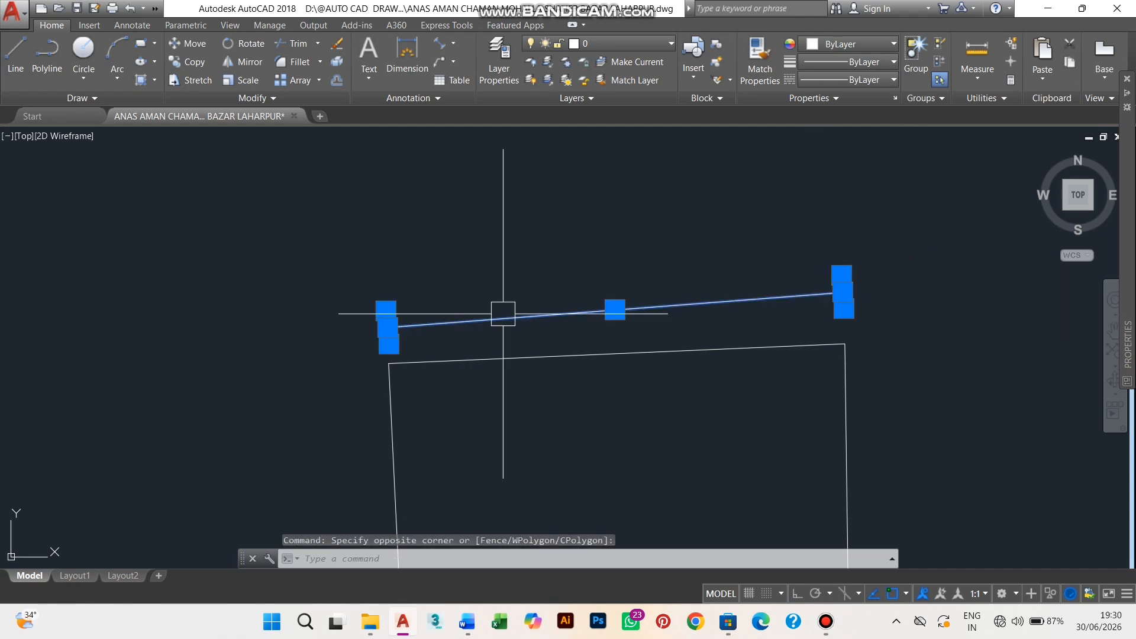
key("Delete")
Step: Place an aligned dimension just above the outline's top edge, spanning its two upper corners
left_click(439, 43)
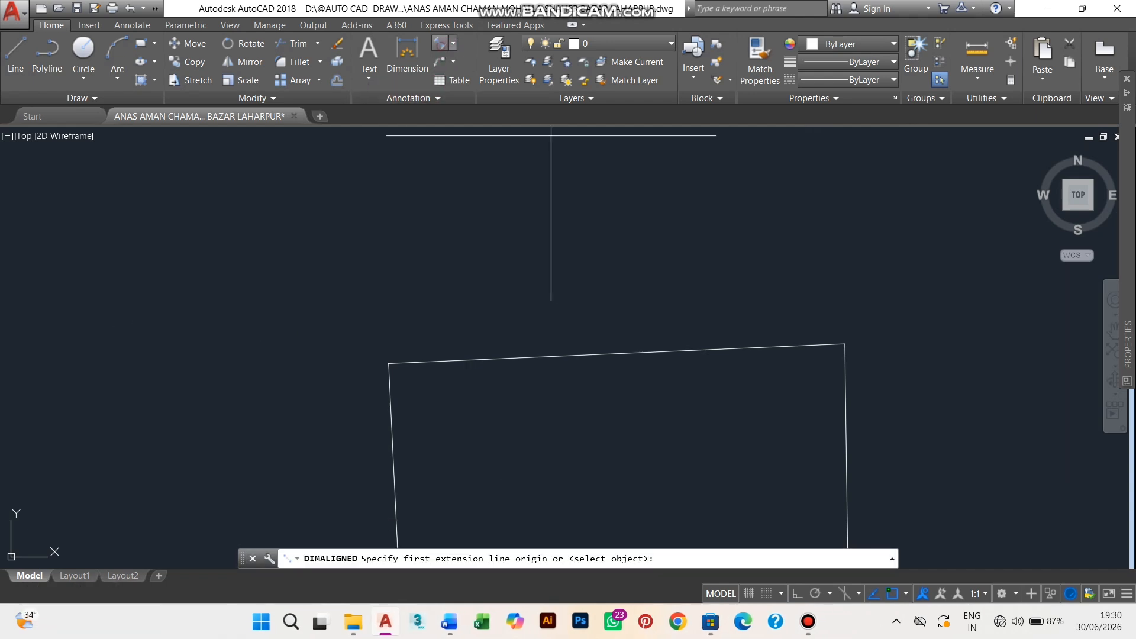
left_click(389, 363)
scroll(391, 358, "up", 2)
middle_click_drag(953, 309, 698, 309)
left_click(682, 264)
left_click(553, 308)
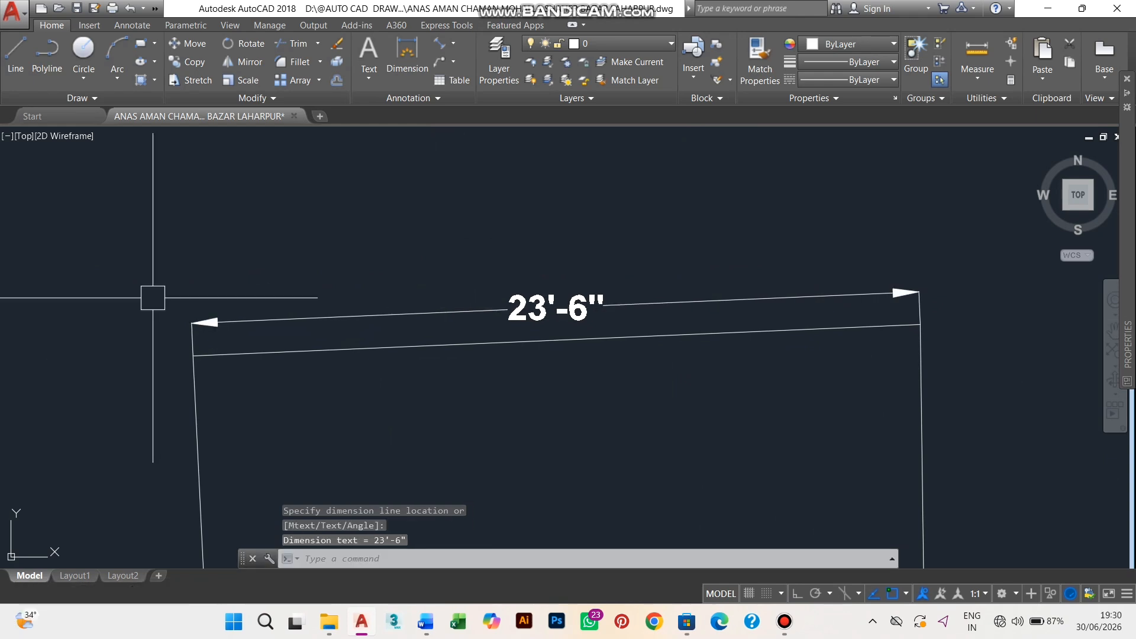
Step: Draw a short tick line along the dimension's left extension line, crossing the arrow tip above the outline's upper-left corner
scroll(179, 309, "up", 2)
middle_click_drag(180, 308, 441, 287)
scroll(477, 288, "up", 2)
type("L")
scroll(515, 284, "up", 2)
middle_click_drag(515, 284, 503, 194)
scroll(513, 220, "down", 2)
key("space")
scroll(498, 256, "up", 2)
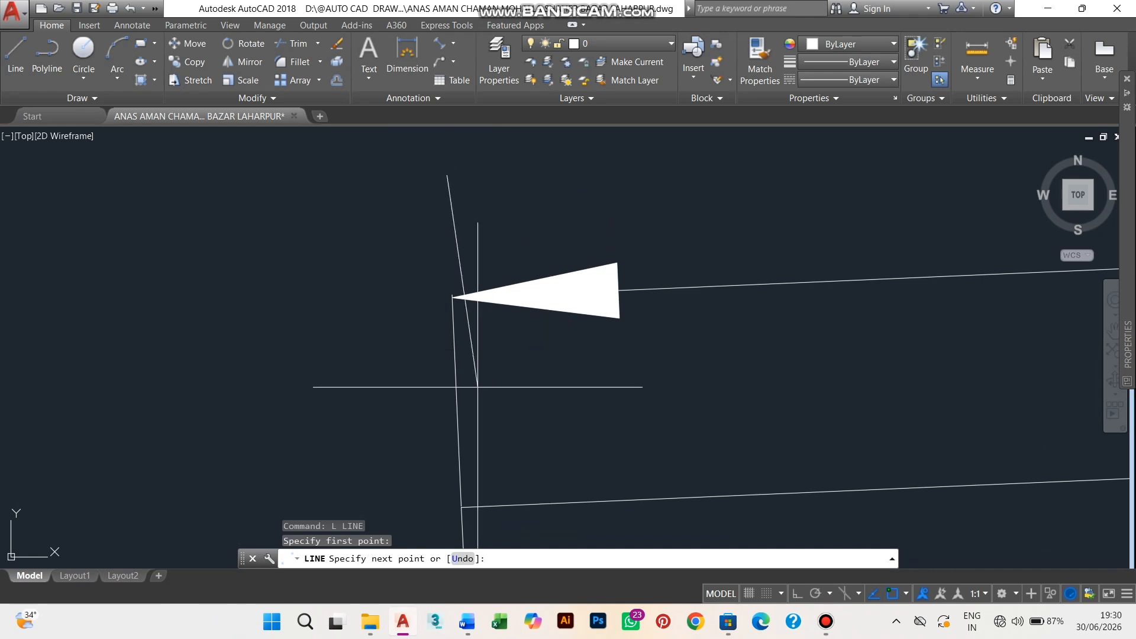
key("Escape")
Step: Erase the aligned dimension above the outline's top edge, keeping the short tick line
scroll(489, 274, "down", 2)
left_click(477, 223)
middle_click_drag(477, 223, 734, 303)
scroll(733, 302, "down", 3)
scroll(870, 260, "up", 4)
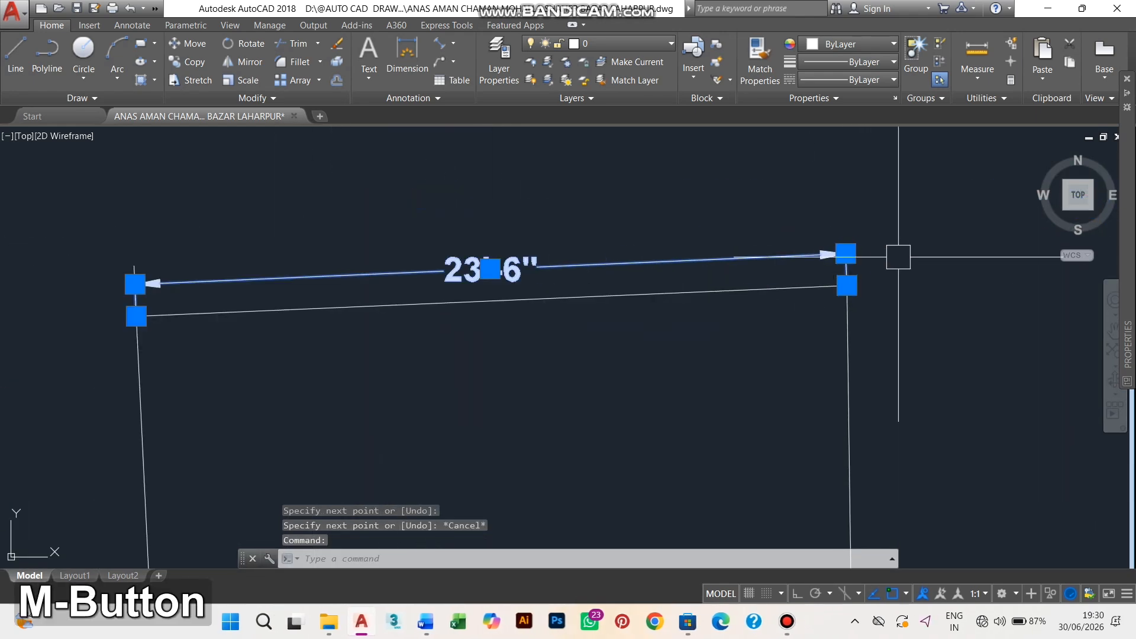
key("Delete")
key("Escape")
Step: Offset the redrawn tick line 23'6" to the right, above the outline's upper-right corner
type("o")
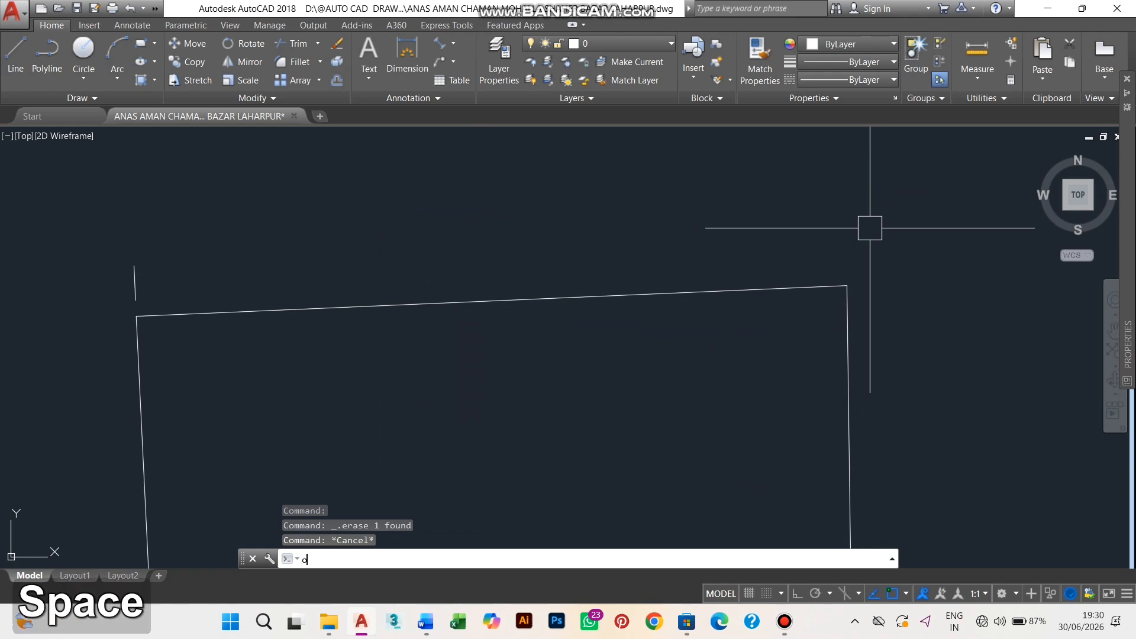
key("space")
type("2")
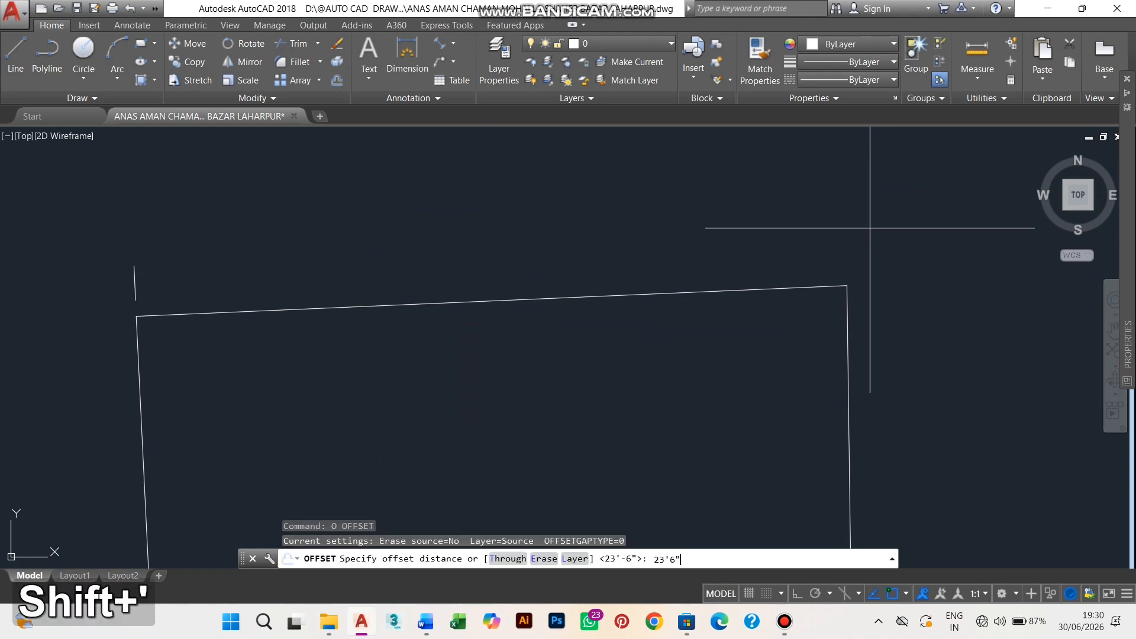
type("3'6\"")
key("space")
left_click(135, 285)
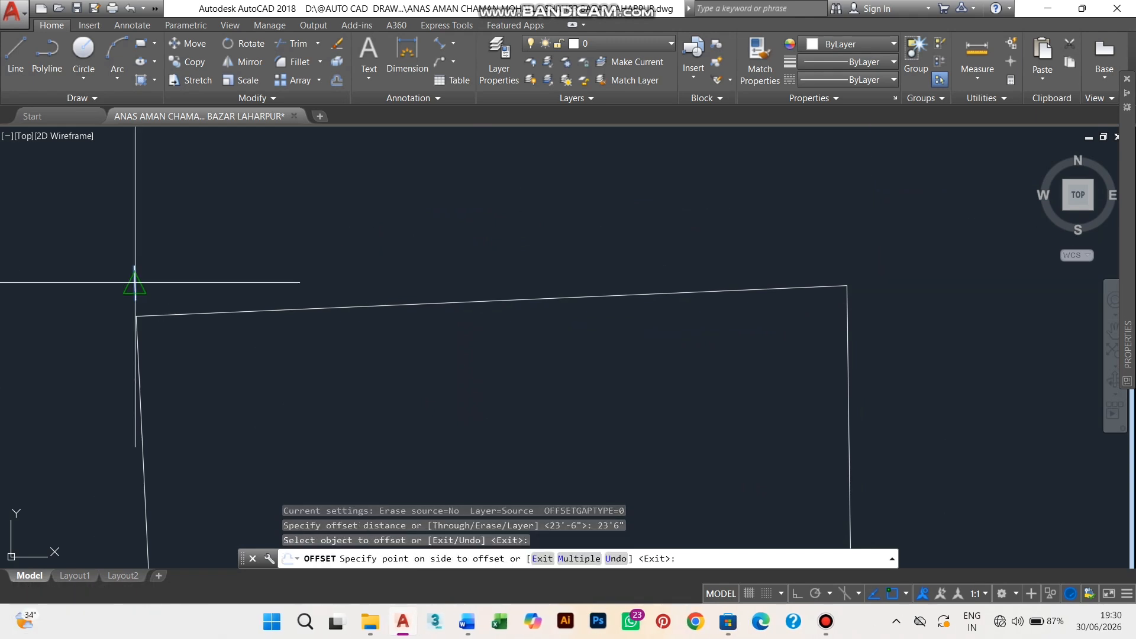
left_click(719, 277)
key("Escape")
Step: Connect the right and left ticks with a line between their midpoints, above the outline's top edge
type("l")
key("space")
middle_click_drag(621, 176, 663, 186)
left_click(889, 261)
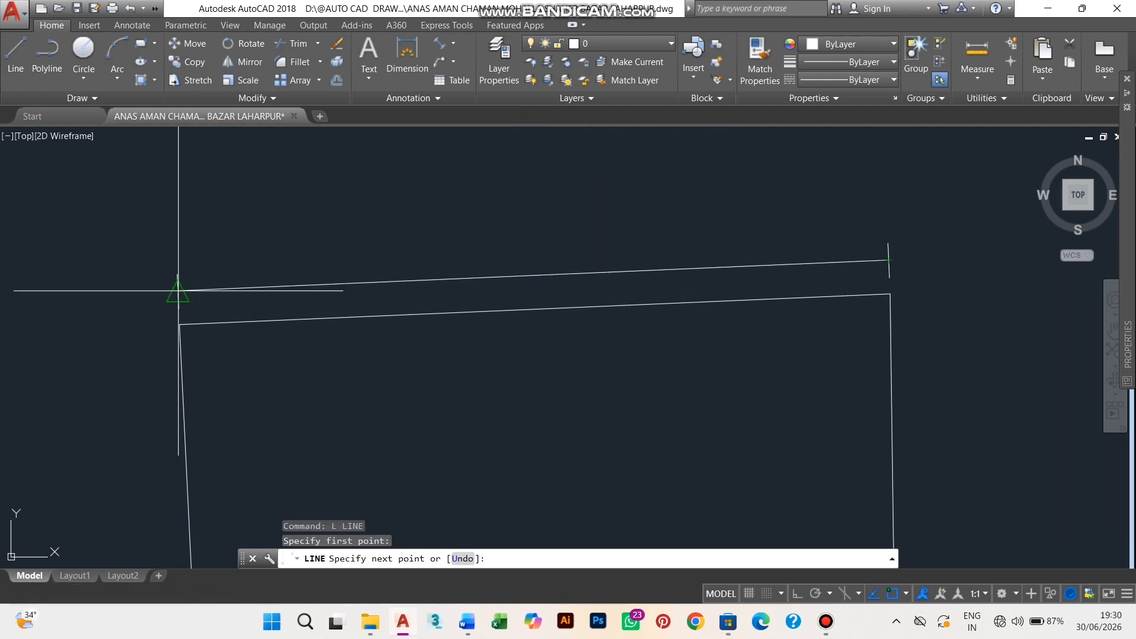
key("Escape")
Step: Break the line connecting the two ticks to open a gap near its middle
type("br")
key("space")
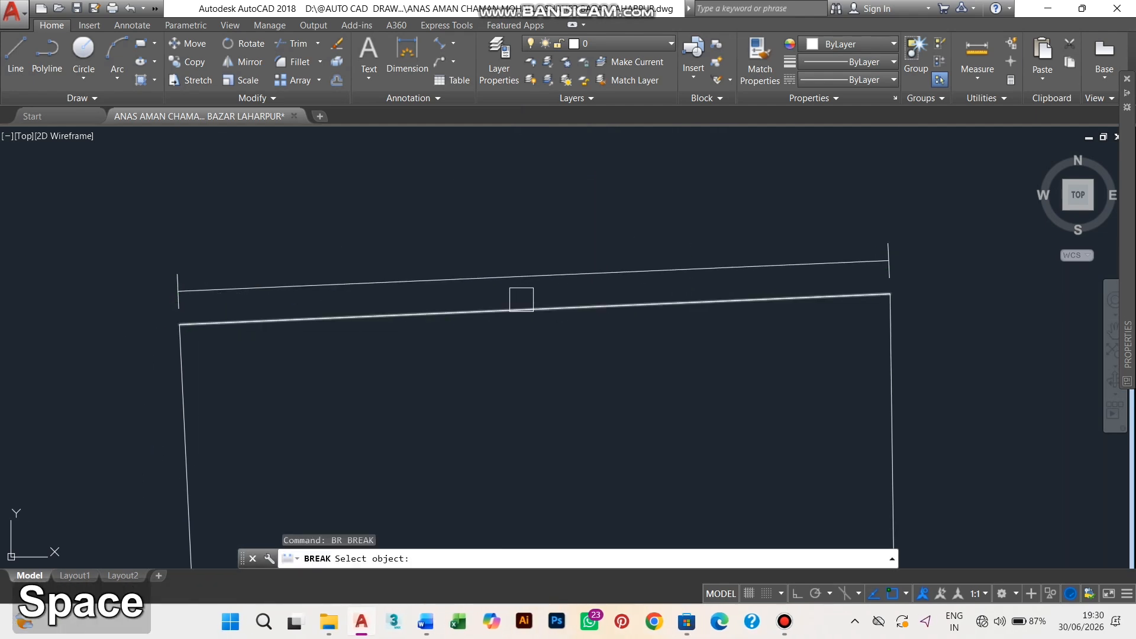
left_click(497, 276)
left_click(578, 284)
scroll(649, 284, "down", 6)
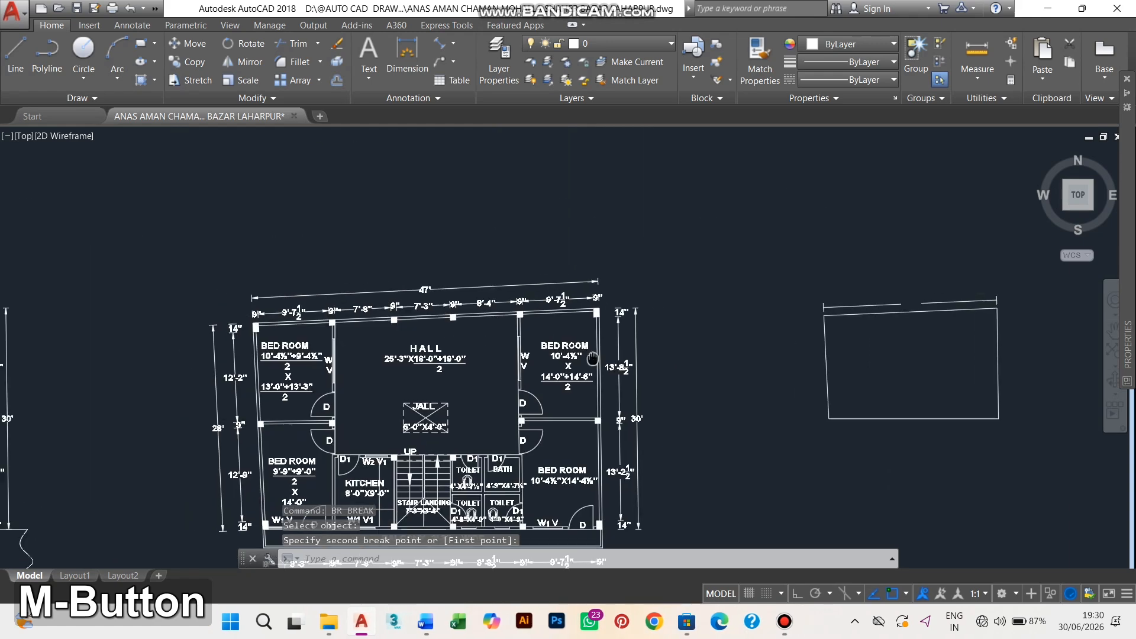
scroll(439, 288, "up", 6)
scroll(439, 288, "up", 2)
scroll(414, 284, "down", 3)
scroll(348, 388, "up", 6)
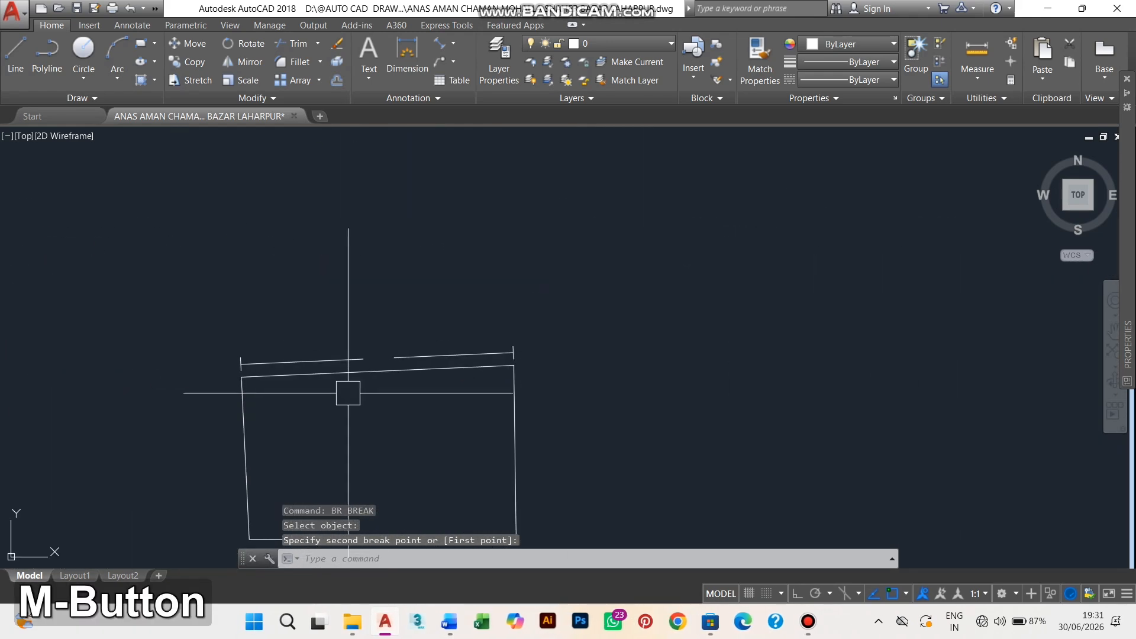
Step: Place a multiline text box over the gap in the top dimension line and set its text height to 10"
key("Escape")
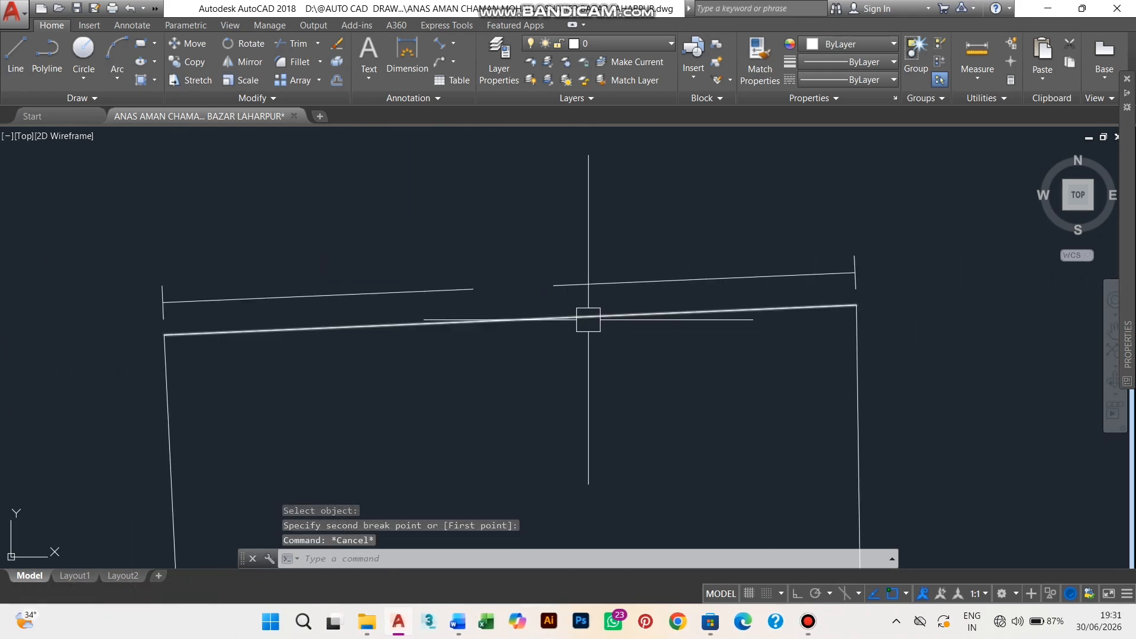
type("MT")
key("space")
scroll(588, 317, "up", 3)
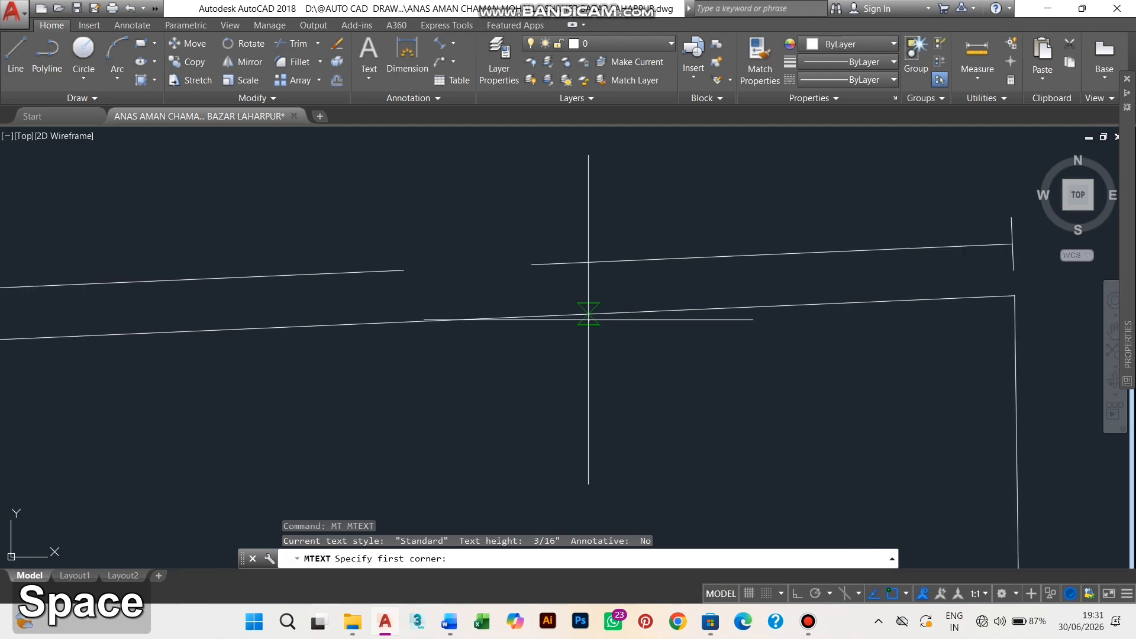
middle_click_drag(588, 318, 607, 337)
left_click(320, 201)
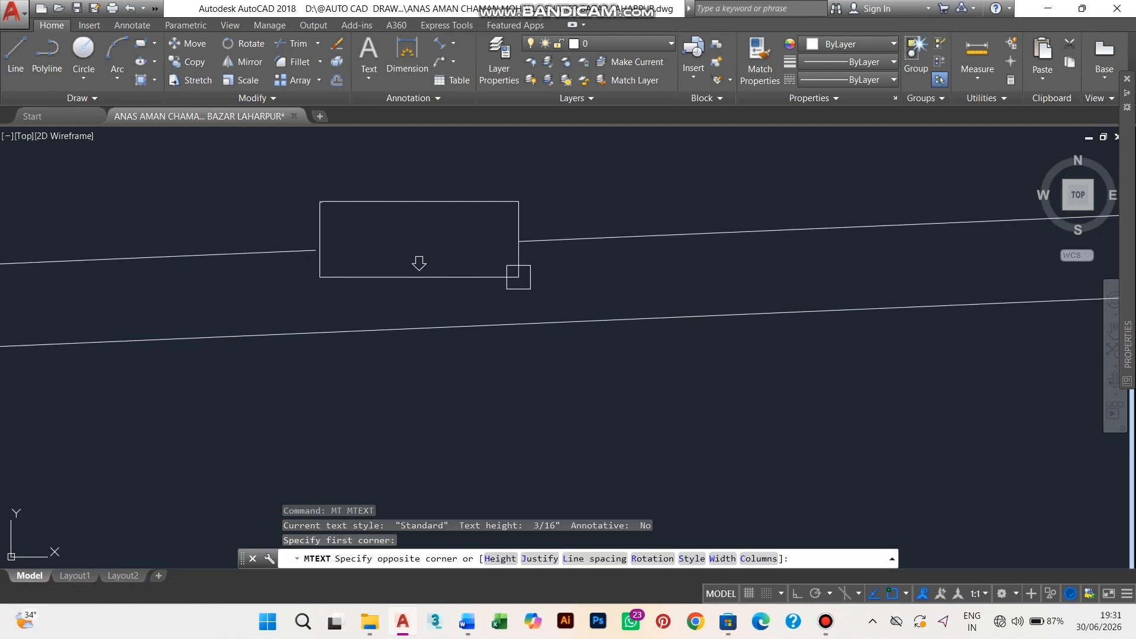
left_click(747, 206)
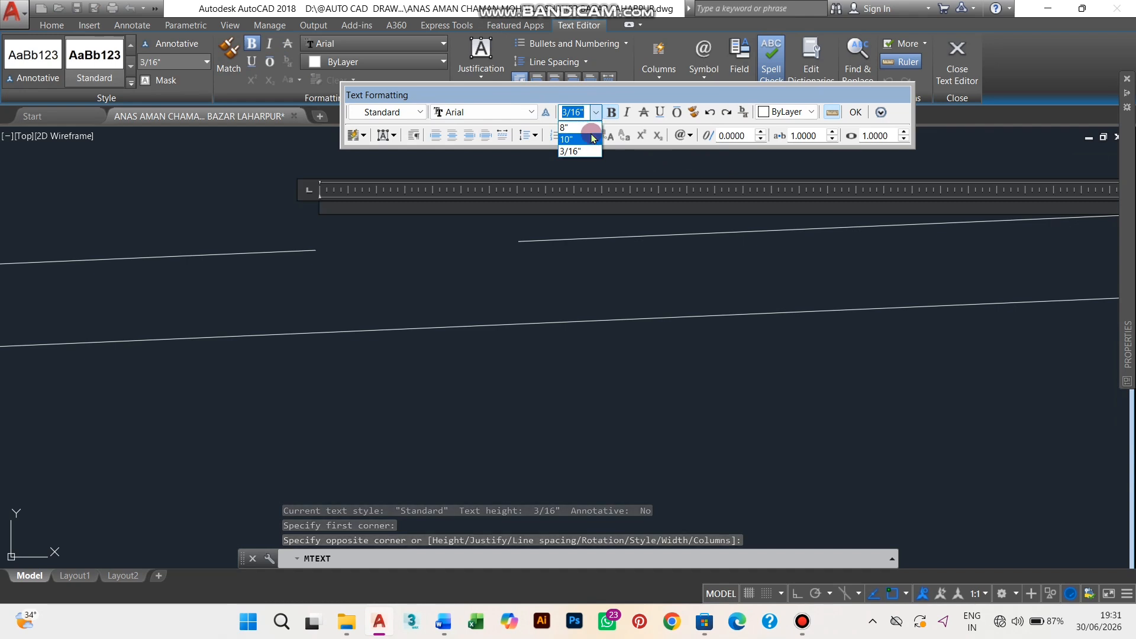
left_click(591, 140)
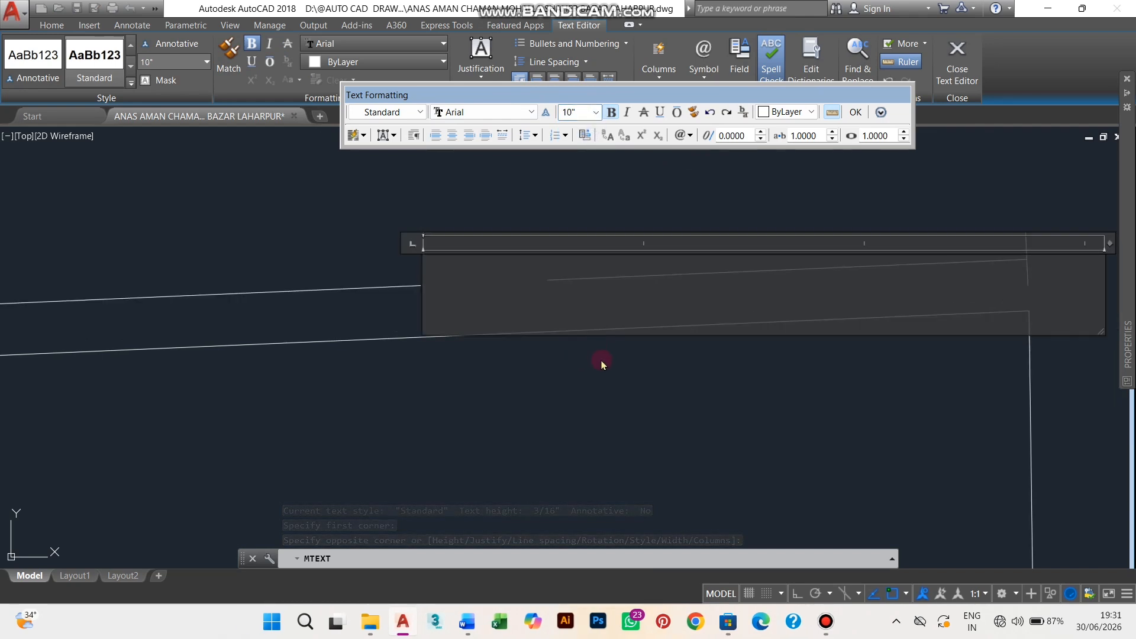
Step: Enter 47'-0" as the label in the gap of the top dimension line and finish the text
type("47'-")
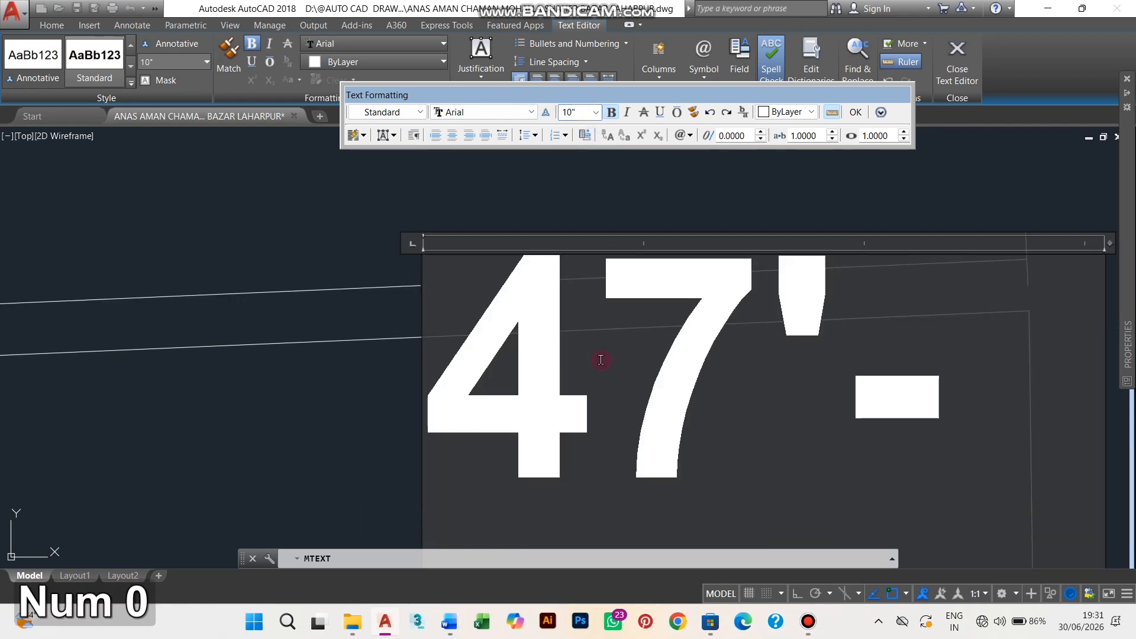
type("0\"")
scroll(601, 359, "down", 3)
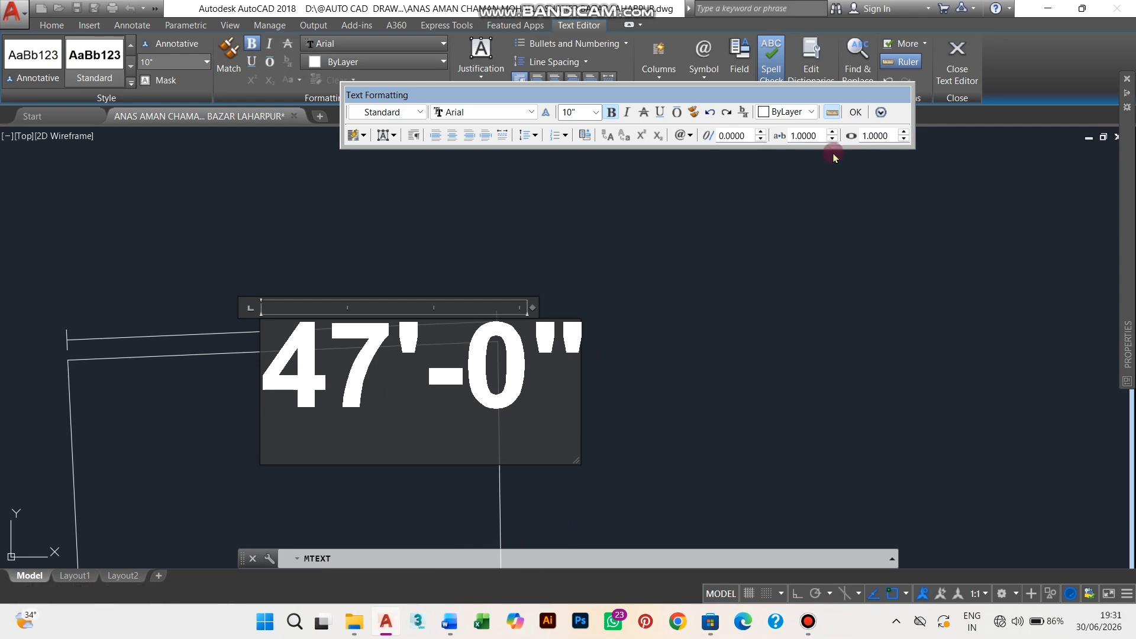
scroll(474, 343, "up", 2)
middle_click_drag(294, 324, 513, 252)
scroll(518, 248, "down", 3)
middle_click_drag(560, 302, 569, 317)
scroll(612, 308, "up", 1)
scroll(717, 287, "down", 2)
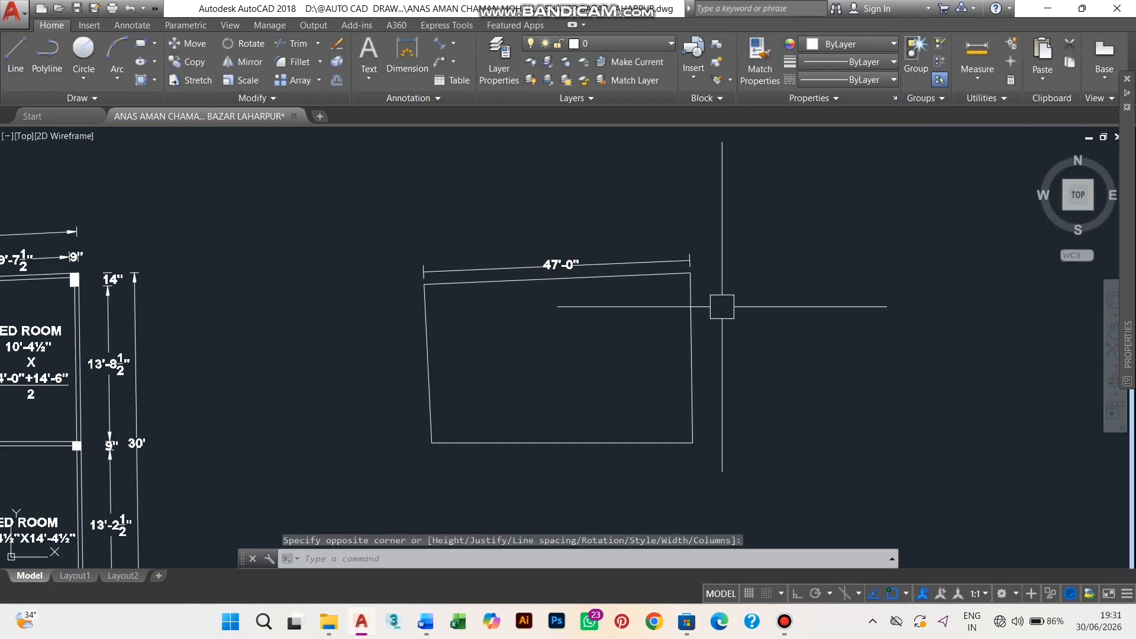
scroll(723, 292, "up", 2)
key("Escape")
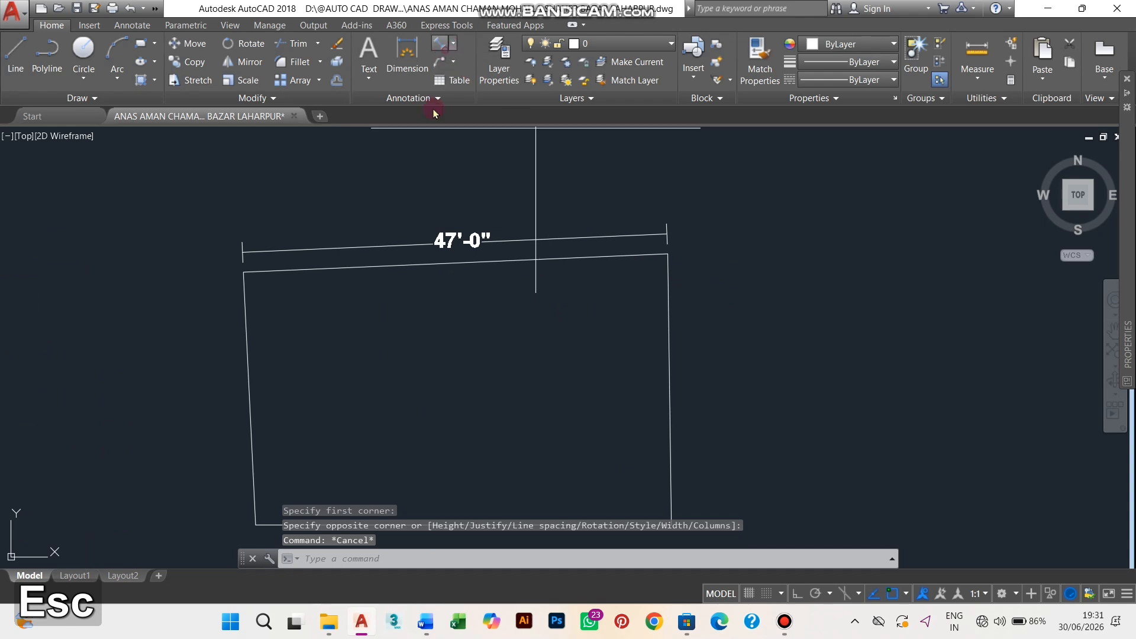
Step: Add an aligned dimension along the outline's left edge, placed just outside it
left_click(443, 49)
mouse_move(332, 351)
middle_mouse_down()
mouse_move(484, 289)
mouse_move(505, 302)
middle_mouse_up()
scroll(493, 508, "up", 2)
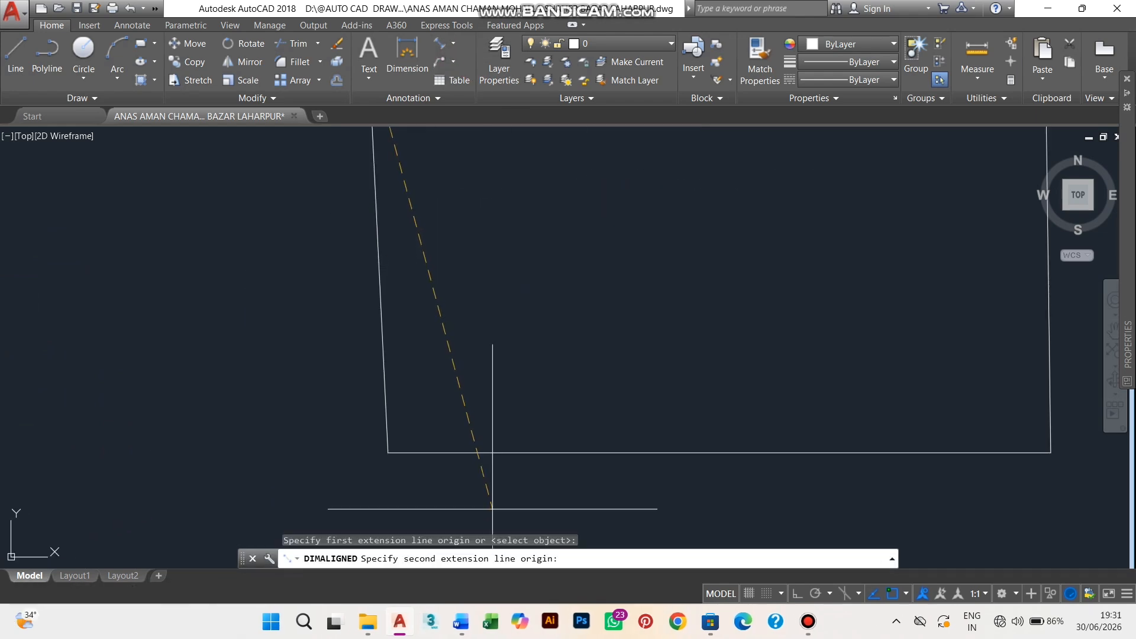
left_click(388, 453)
middle_click_drag(347, 434, 393, 489)
left_click(393, 489)
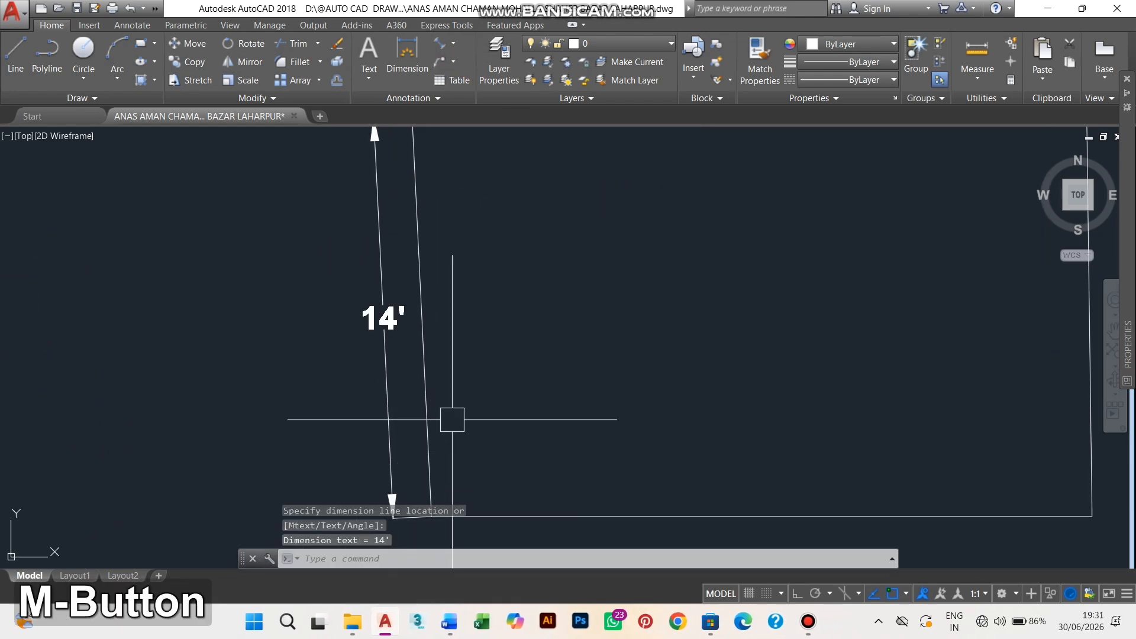
Step: Draw a short tick line through the upper arrow tip of the left aligned dimension, following its extension line
middle_click_drag(403, 209, 474, 320)
scroll(473, 313, "up", 2)
scroll(463, 275, "up", 2)
middle_click_drag(463, 275, 612, 361)
scroll(538, 343, "up", 3)
type("L")
scroll(538, 342, "up", 2)
key("space")
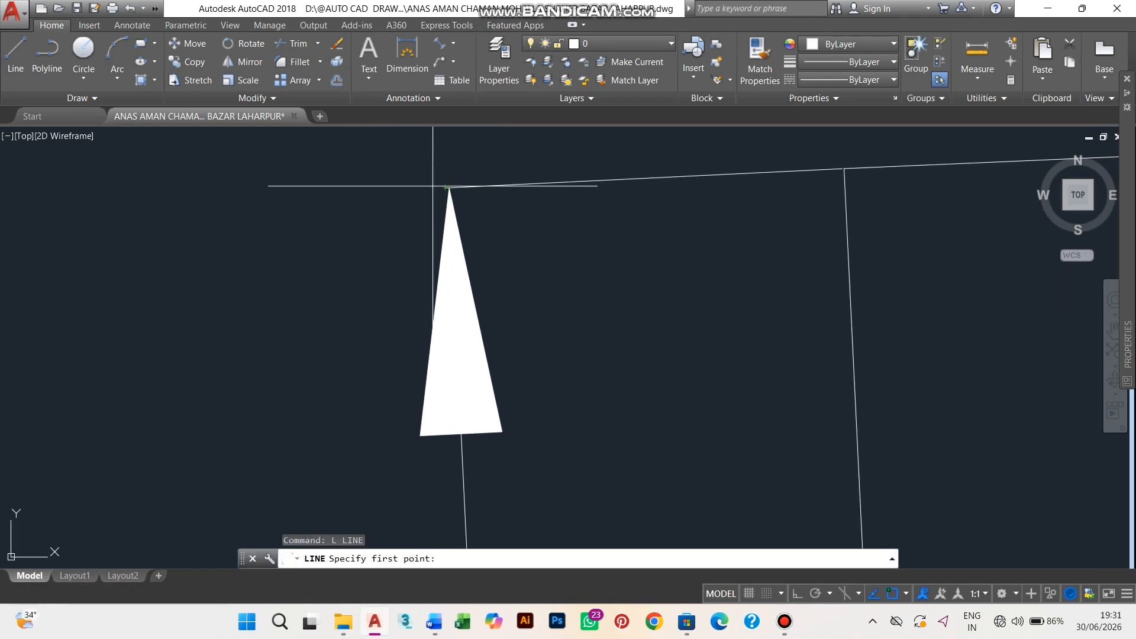
left_click(332, 195)
scroll(348, 222, "down", 2)
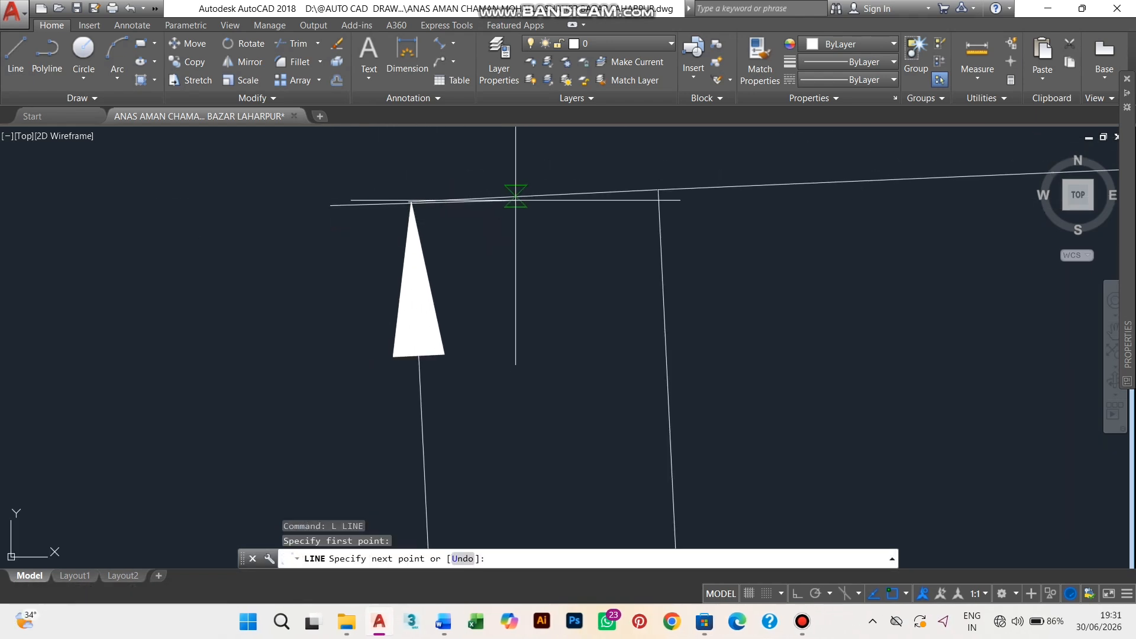
left_click(534, 199)
scroll(534, 199, "down", 3)
key("Escape")
Step: Erase the aligned dimension beside the outline's left edge, keeping the short tick line
left_click(505, 340)
scroll(504, 340, "down", 2)
middle_click_drag(547, 359, 533, 321)
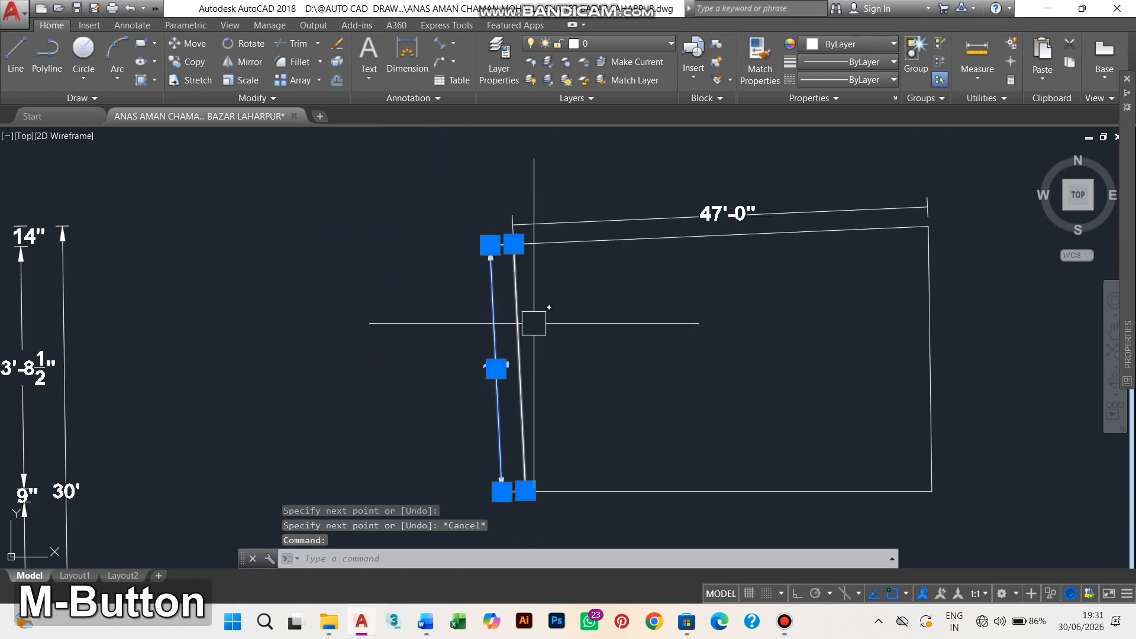
middle_click_drag(609, 357, 581, 341)
key("Delete")
Step: Offset the left tick line 14' downward, to the level of the outline's lower-left corner
type("o")
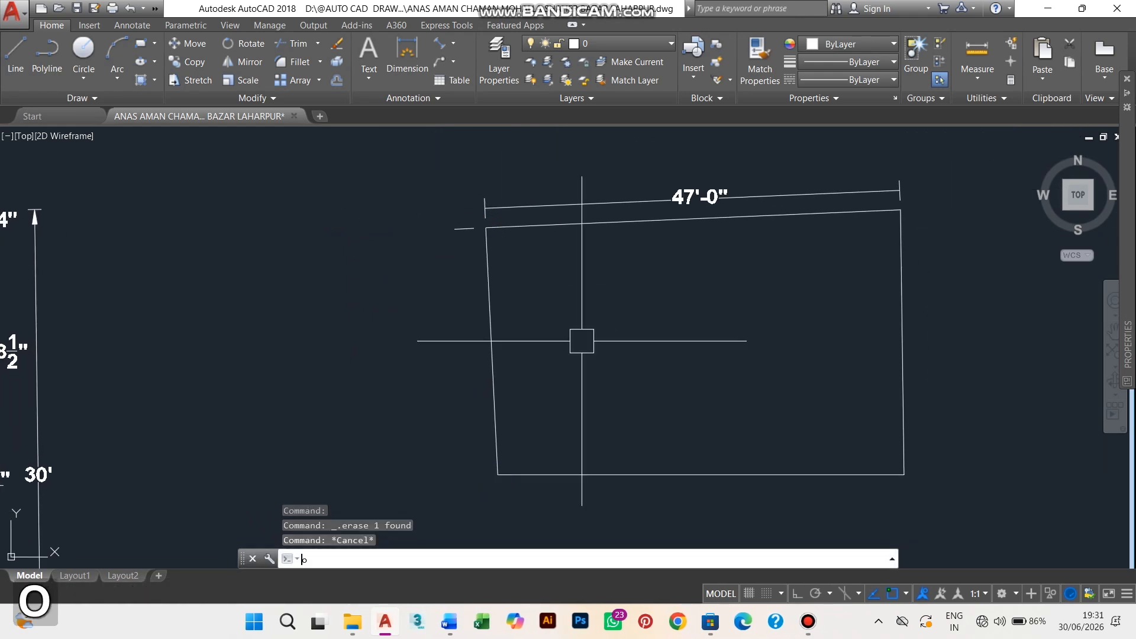
key("Return")
type("14'")
key("space")
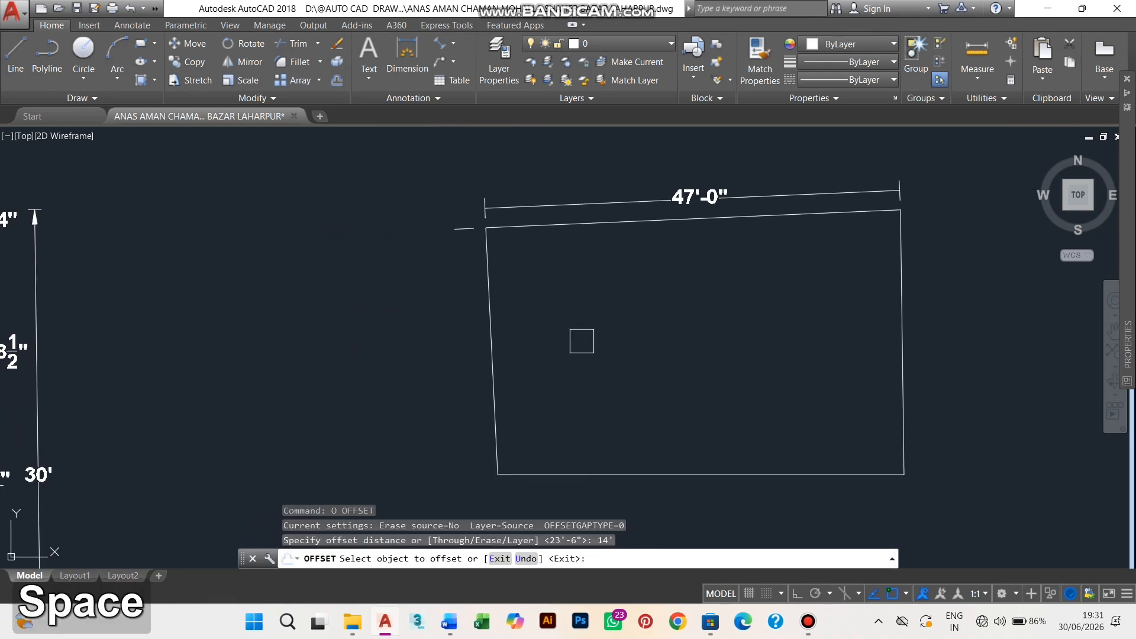
left_click(458, 237)
left_click(500, 368)
key("Escape")
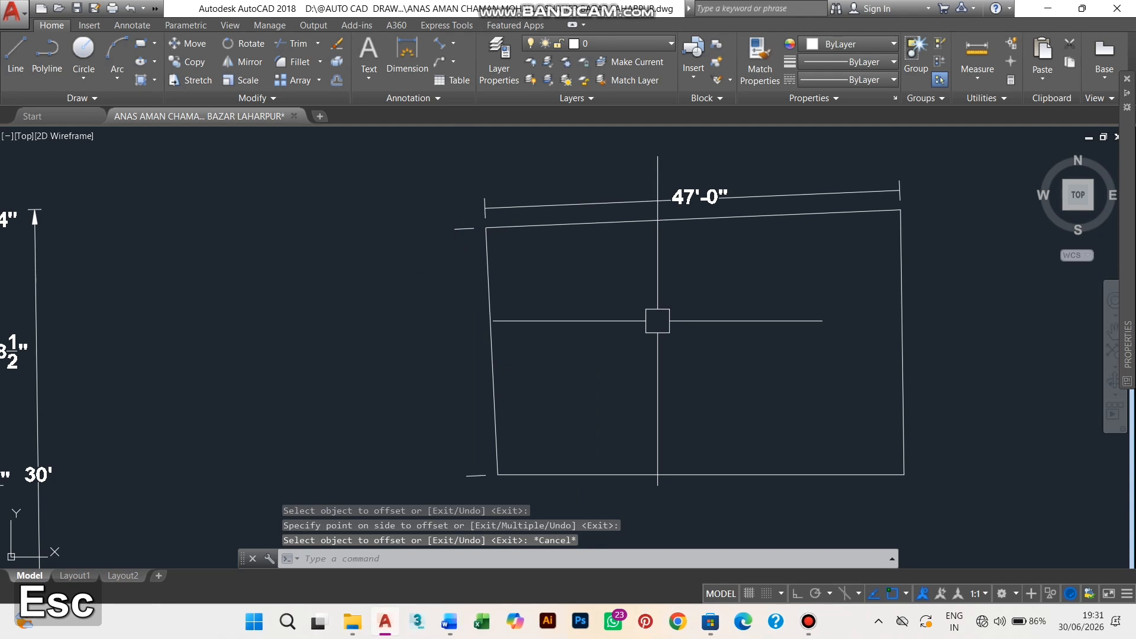
Step: Connect the upper and lower left ticks with a line between their midpoints
type("l")
key("space")
left_click(464, 233)
scroll(513, 434, "up", 2)
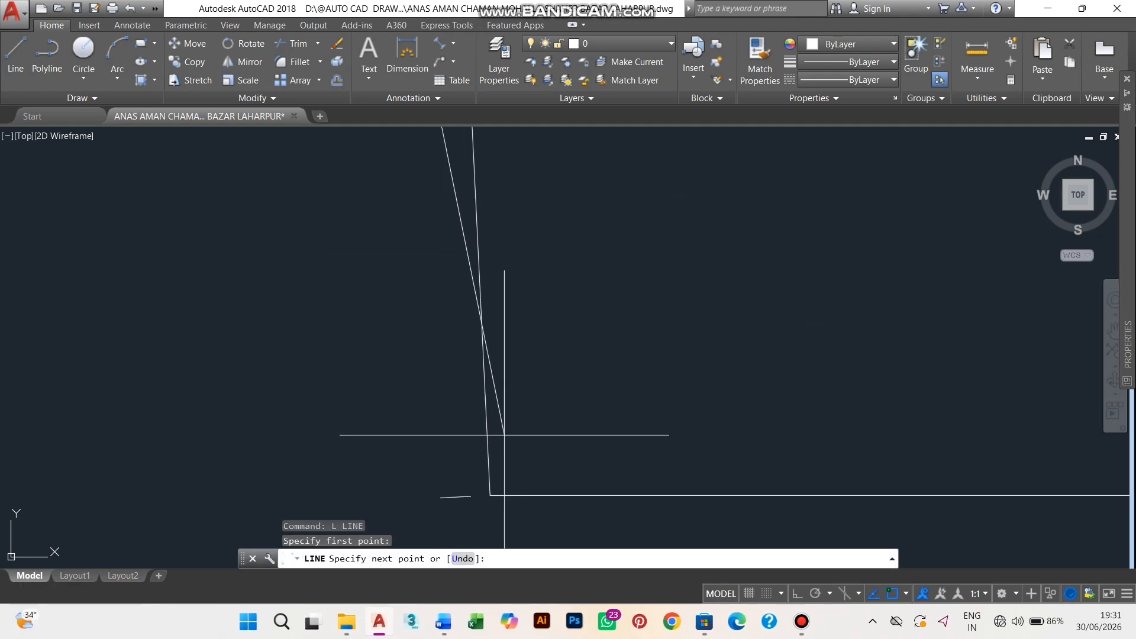
middle_click_drag(420, 510, 416, 495)
left_click(423, 518)
scroll(427, 511, "down", 4)
key("Escape")
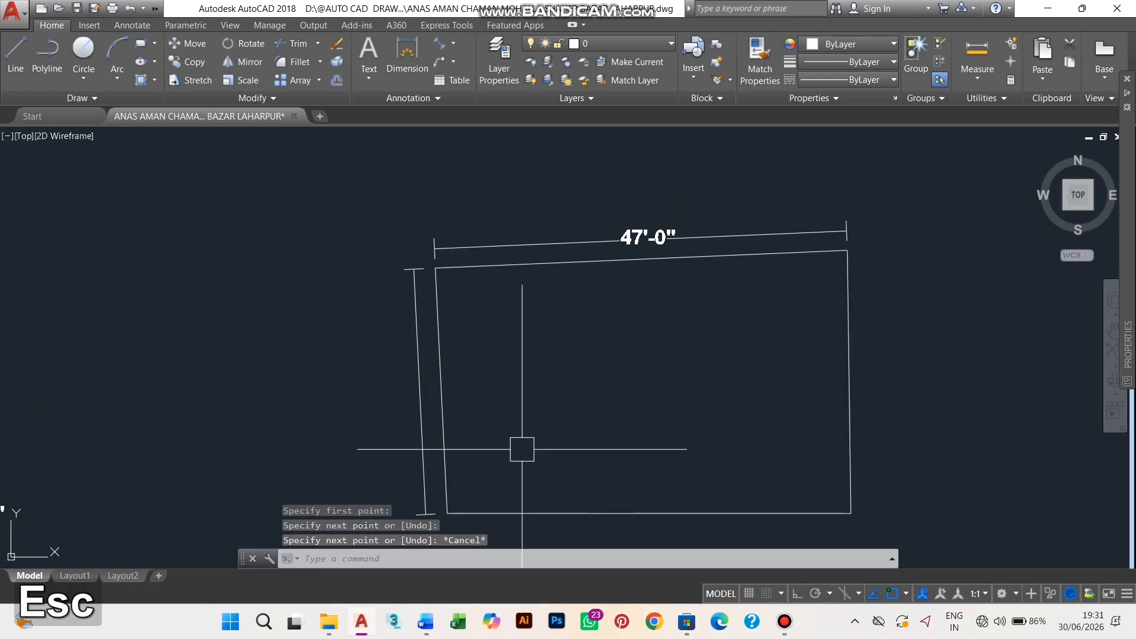
Step: Break the line connecting the left ticks to open a gap near its middle
type("br")
key("space")
scroll(406, 456, "up", 2)
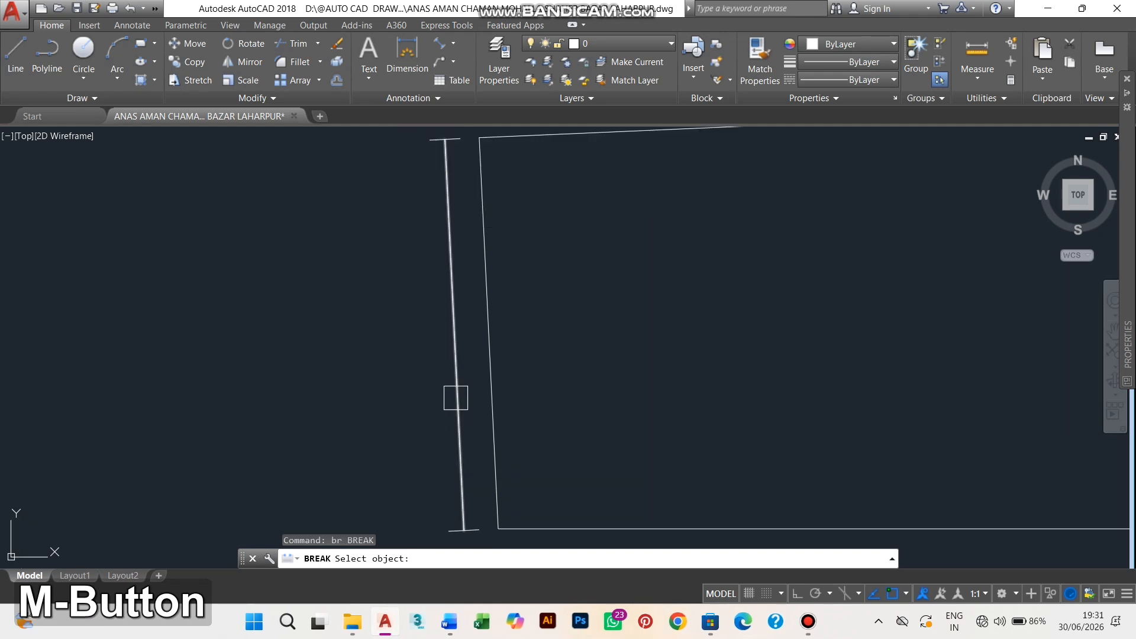
key("Escape")
scroll(472, 373, "down", 2)
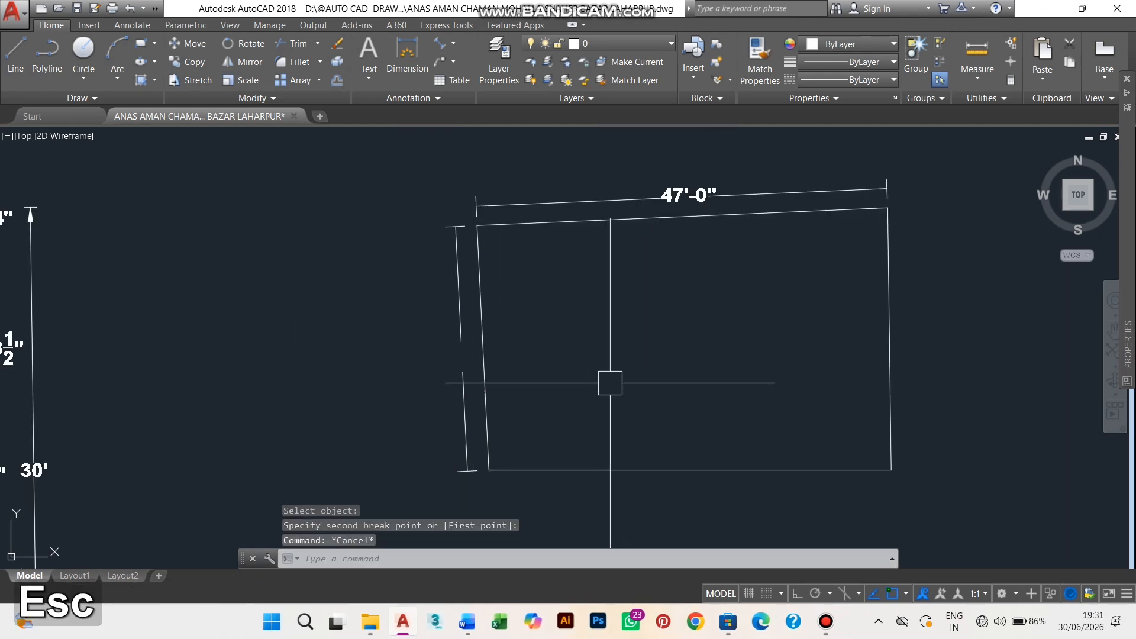
Step: Copy the 47'-0" label from the top dimension line into the gap of the left dimension line
type("co")
key("space")
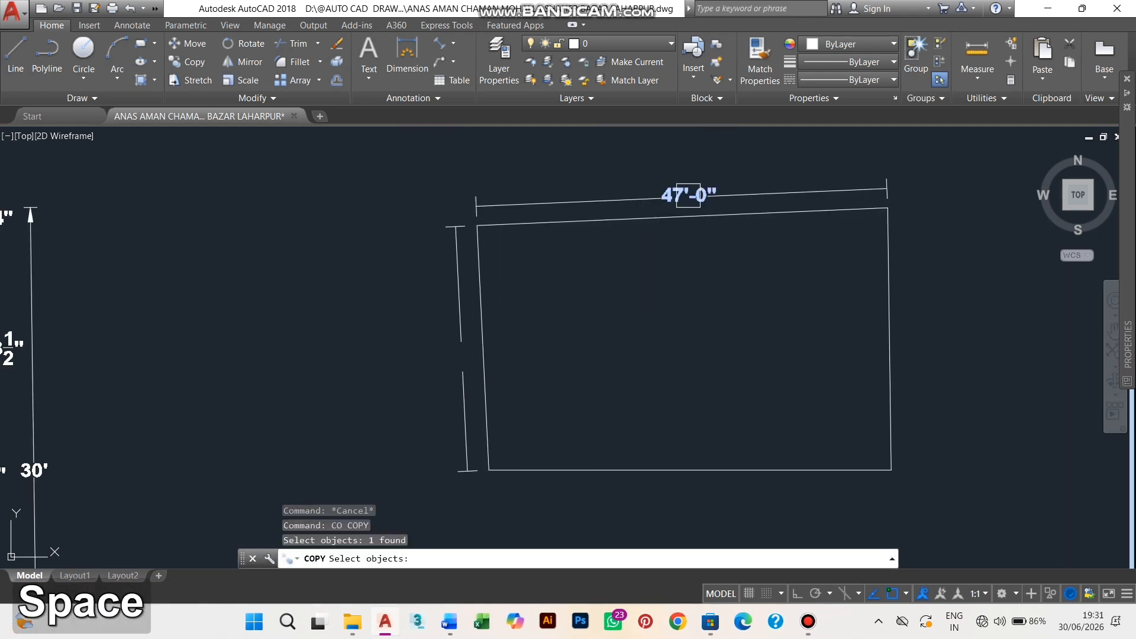
key("space")
left_click(707, 202)
scroll(378, 405, "up", 2)
middle_click_drag(460, 292, 520, 320)
scroll(520, 320, "up", 4)
middle_click_drag(715, 435, 862, 367)
left_click(693, 389)
key("Escape")
Step: Examine the overall length dimension along the left side of the floor plans
scroll(691, 407, "down", 6)
scroll(212, 445, "up", 3)
middle_click_drag(212, 445, 866, 360)
scroll(377, 371, "up", 3)
middle_click_drag(145, 398, 360, 355)
scroll(380, 376, "up", 3)
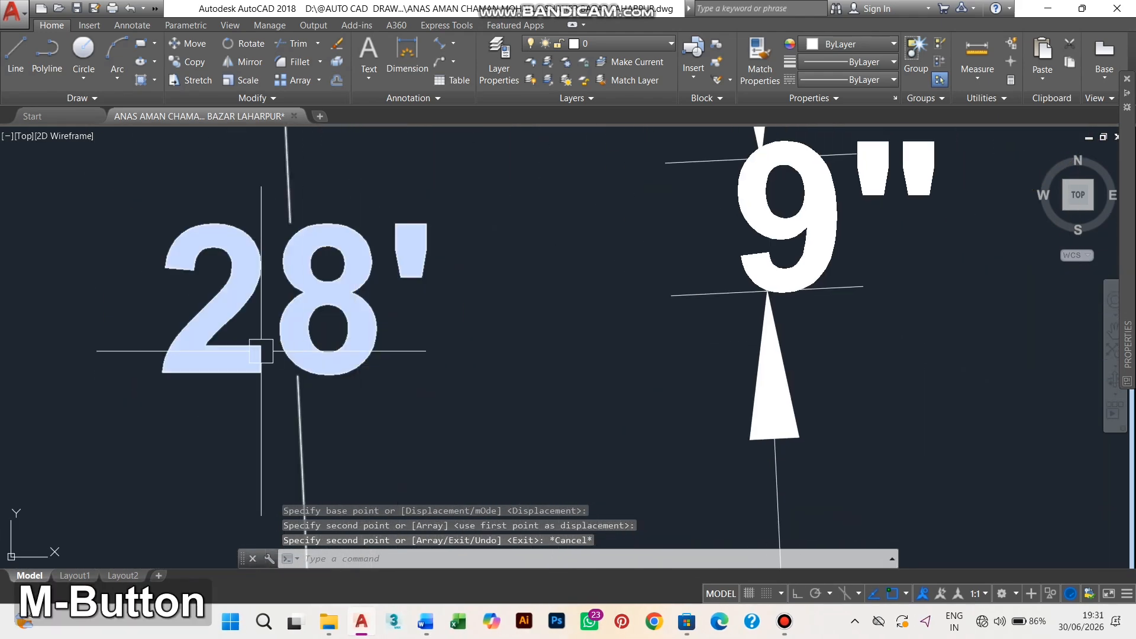
middle_click_drag(261, 351, 753, 401)
middle_click_drag(655, 369, 179, 271)
scroll(180, 271, "down", 7)
middle_click_drag(312, 353, 190, 342)
scroll(650, 282, "up", 2)
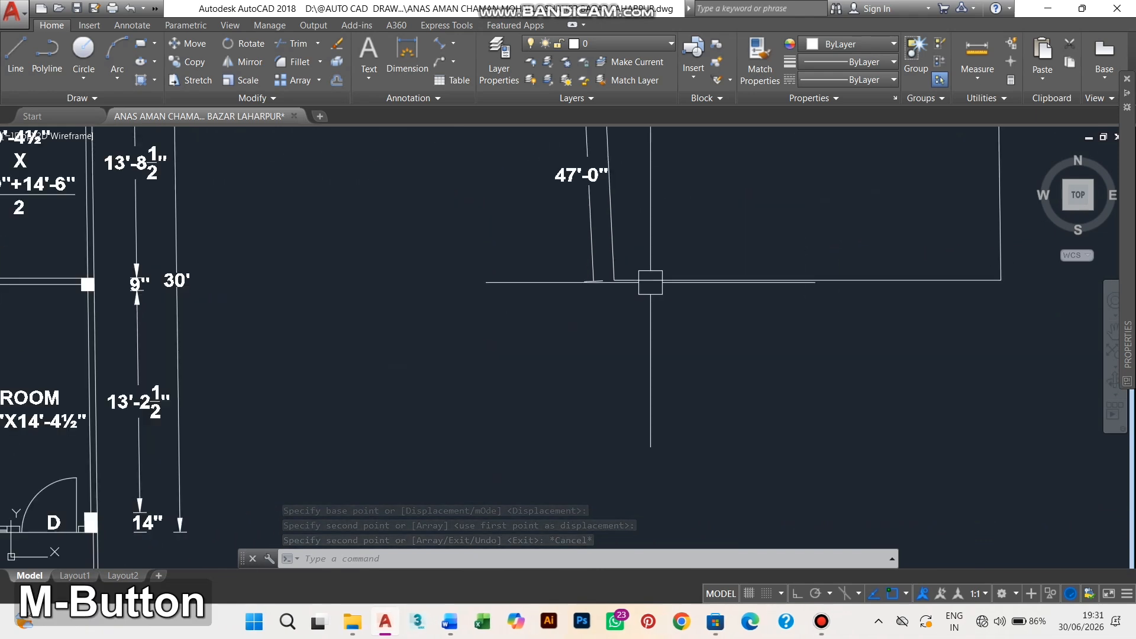
Step: Change the copied label in the left dimension line's gap to 28'-0"
scroll(548, 188, "up", 4)
middle_click_drag(548, 188, 756, 291)
left_click(637, 348)
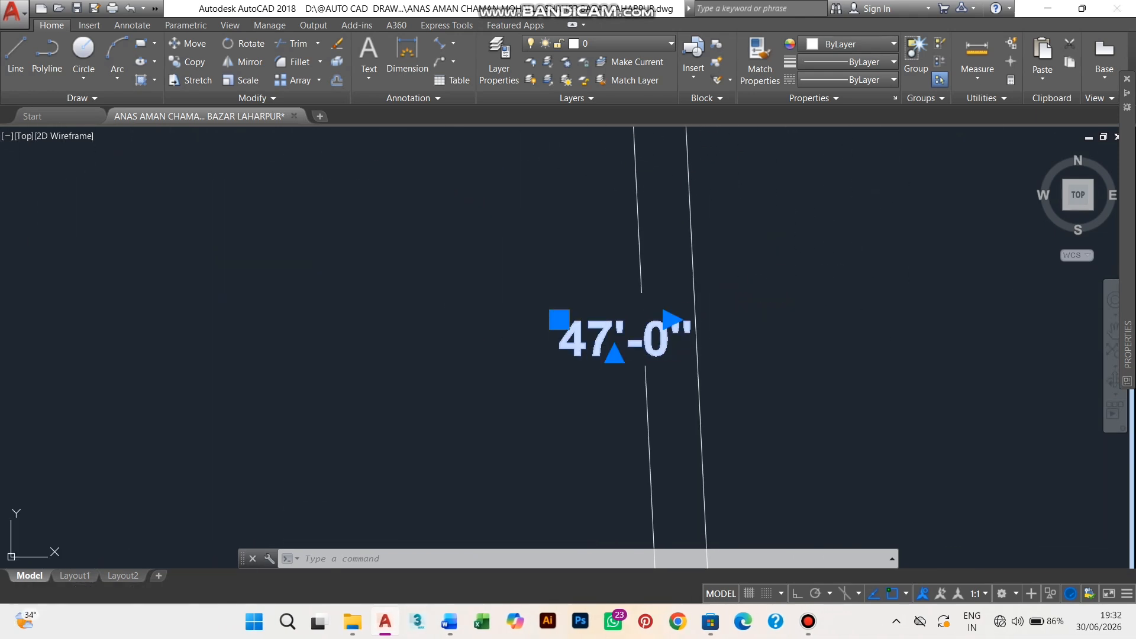
double_click(615, 344)
type("28")
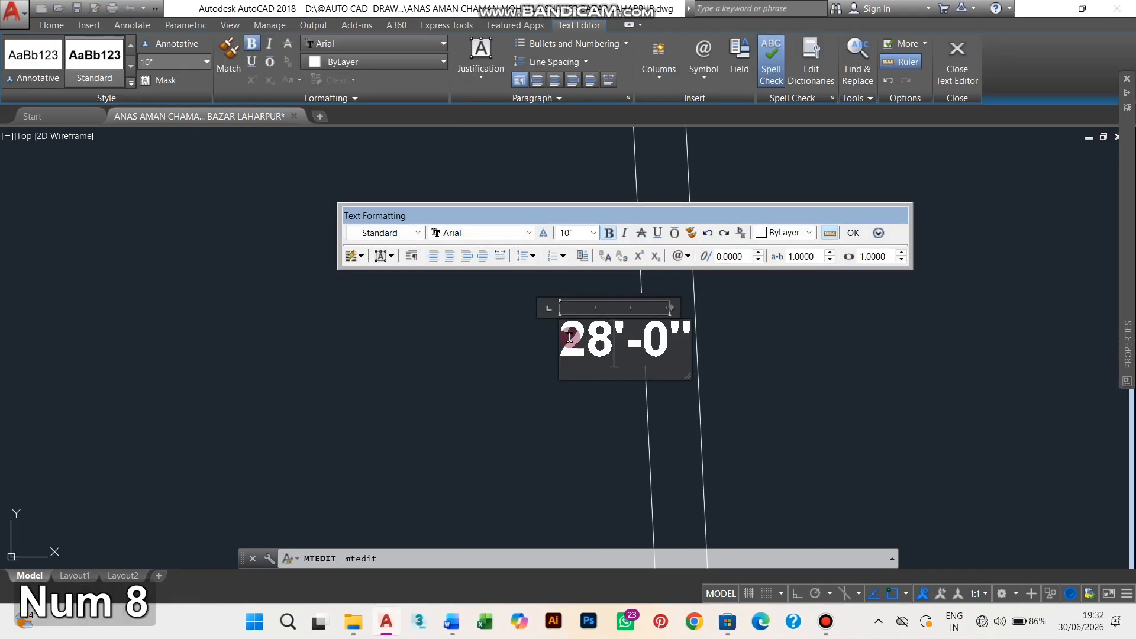
left_click(852, 235)
scroll(911, 339, "down", 6)
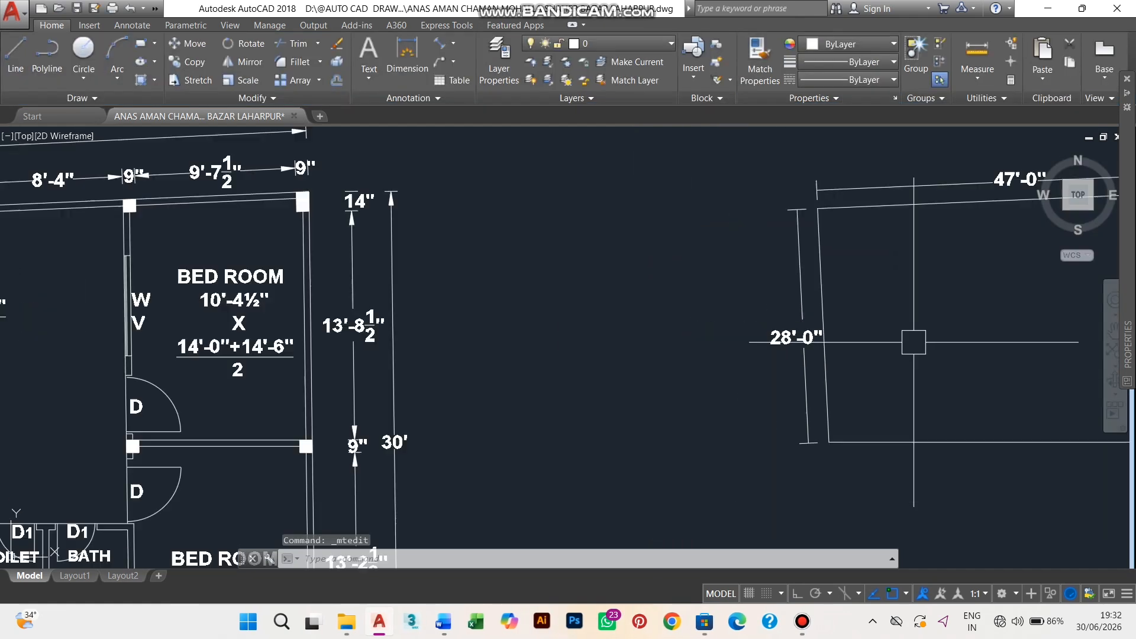
Step: Add an aligned dimension along the outline's right edge, placed just outside it
middle_click_drag(912, 341, 552, 352)
scroll(686, 366, "up", 2)
mouse_move(689, 366)
middle_mouse_down()
mouse_move(703, 363)
mouse_move(678, 388)
middle_mouse_up()
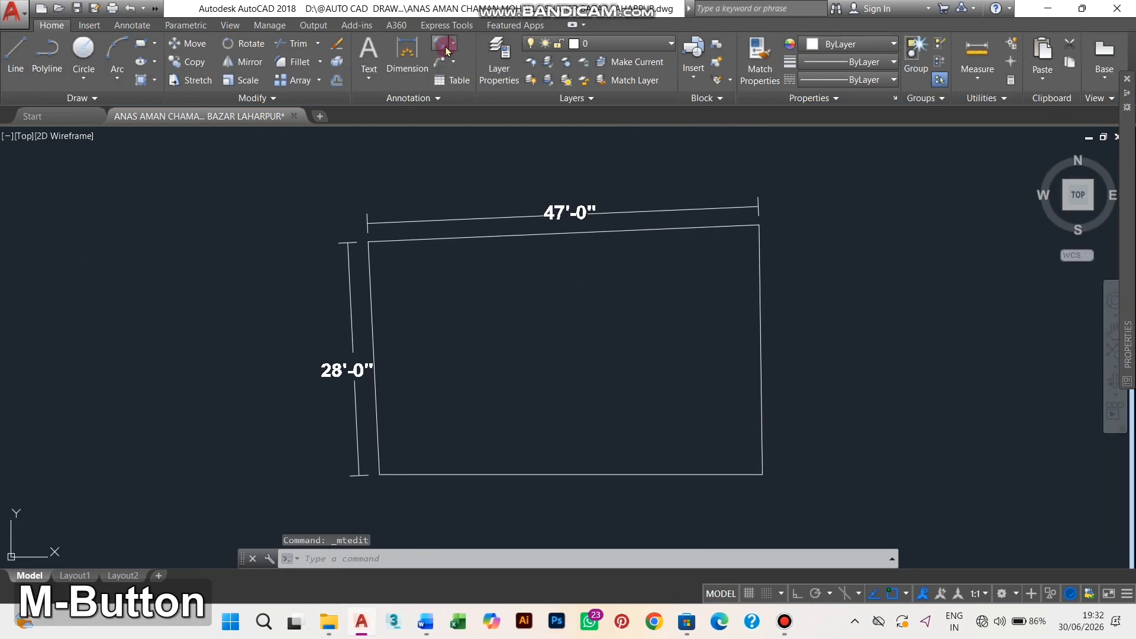
left_click(445, 46)
scroll(829, 461, "up", 2)
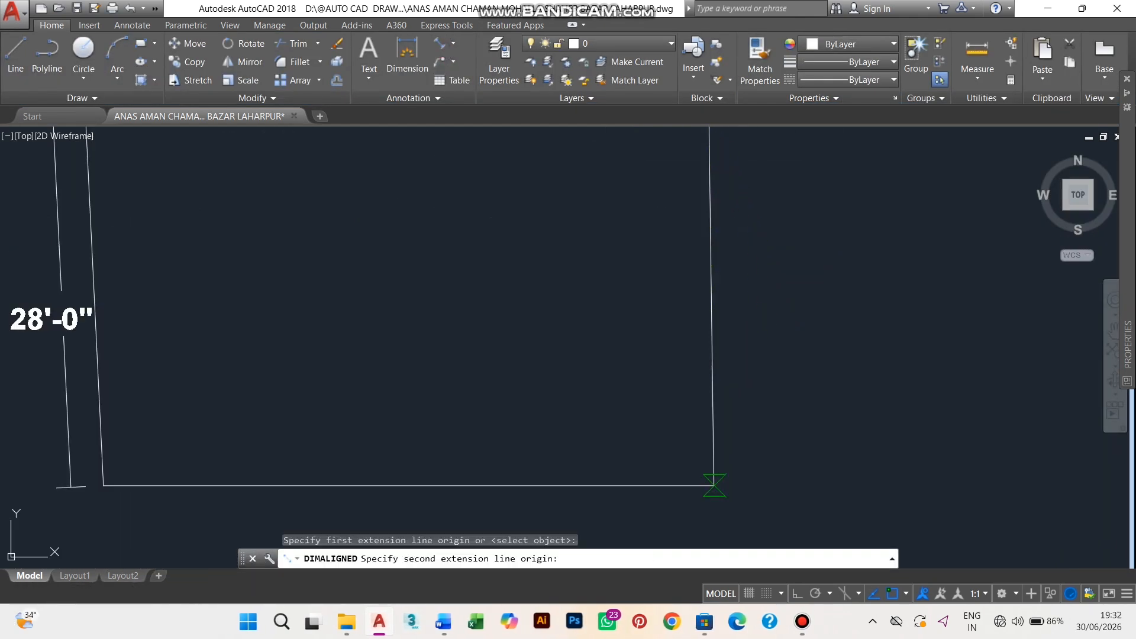
left_click(714, 486)
middle_click_drag(775, 403, 767, 446)
left_click(740, 411)
Step: Draw a short tick line across the upper arrow tip of the right aligned dimension
middle_click_drag(758, 278, 761, 416)
scroll(754, 245, "up", 2)
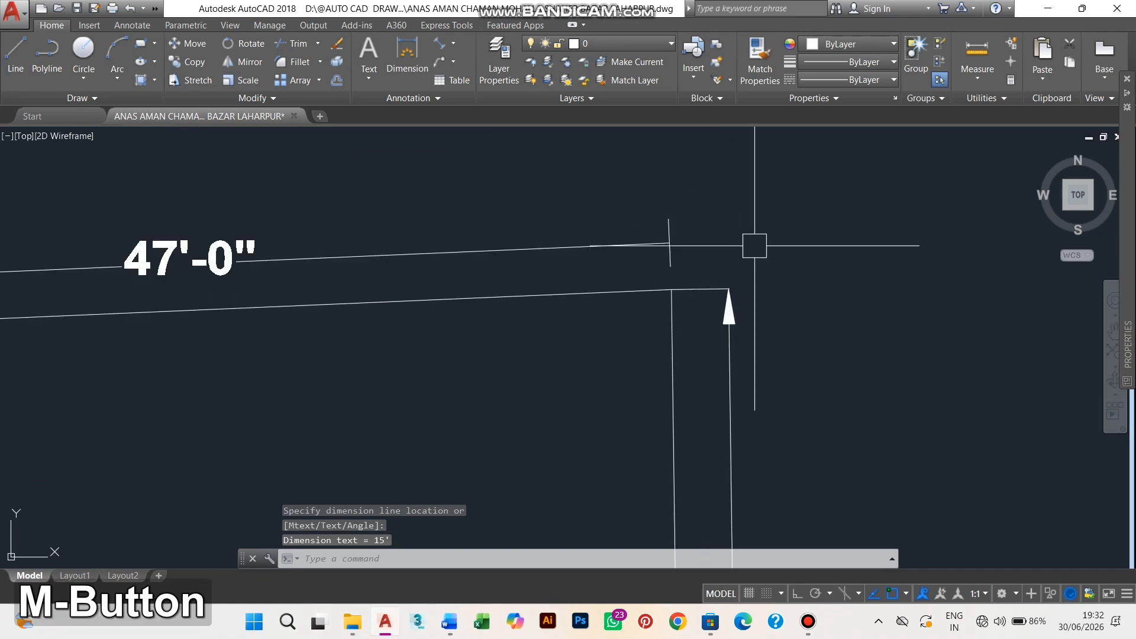
scroll(758, 254, "up", 5)
key("Escape")
type("l")
key("space")
middle_click_drag(758, 309, 765, 255)
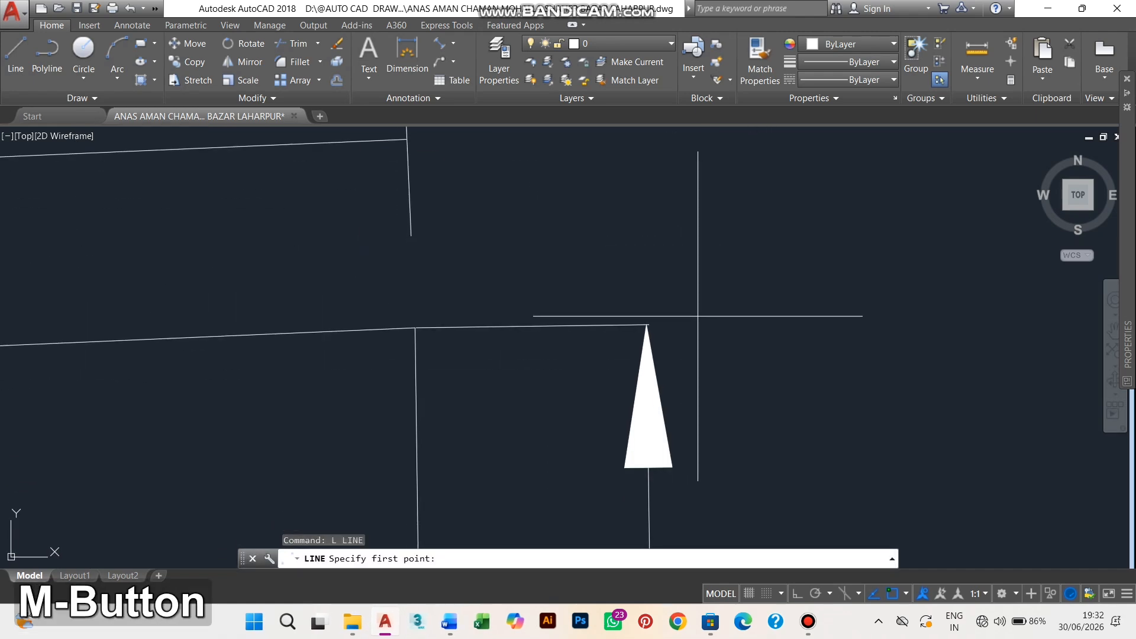
left_click(532, 325)
key("Escape")
Step: Erase the aligned dimension beside the outline's right edge, keeping the short tick line
left_click(665, 409)
scroll(666, 410, "down", 7)
middle_click_drag(666, 409, 686, 290)
scroll(712, 320, "down", 2)
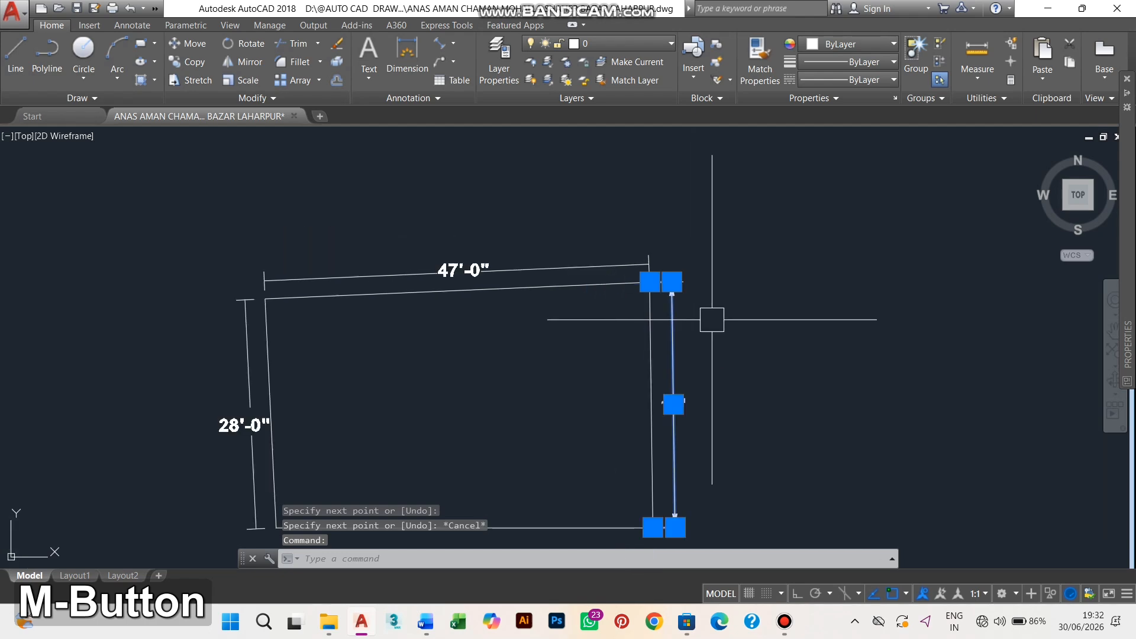
scroll(712, 320, "down", 2)
key("Delete")
key("Escape")
Step: Offset the right tick line 15' downward, to the level of the outline's lower-right corner
type("o")
key("space")
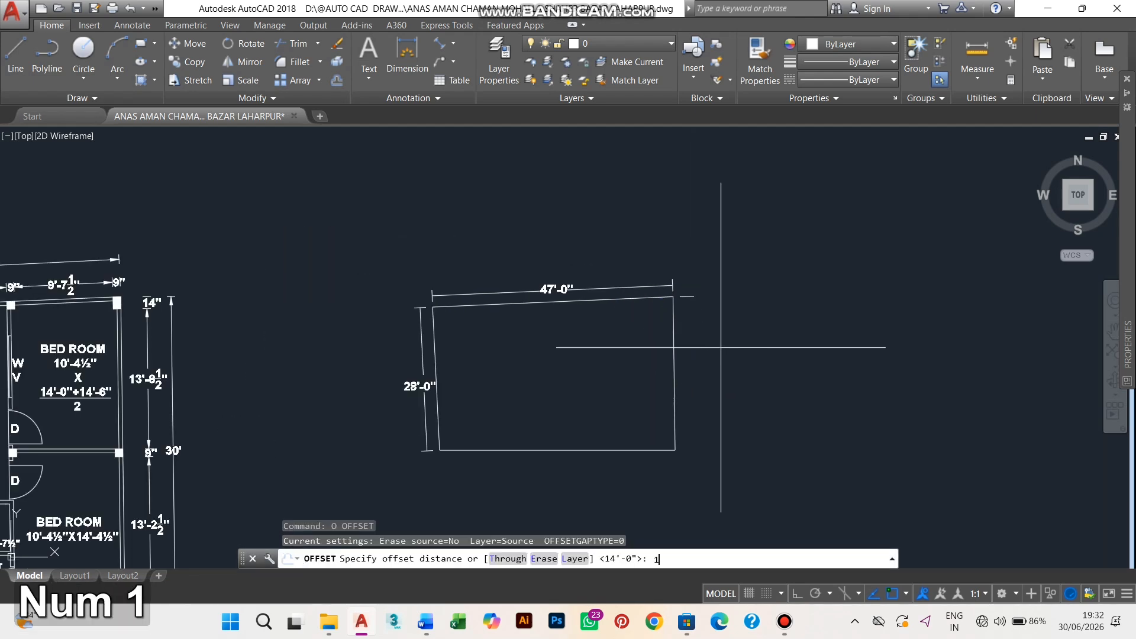
key("space")
scroll(722, 346, "up", 2)
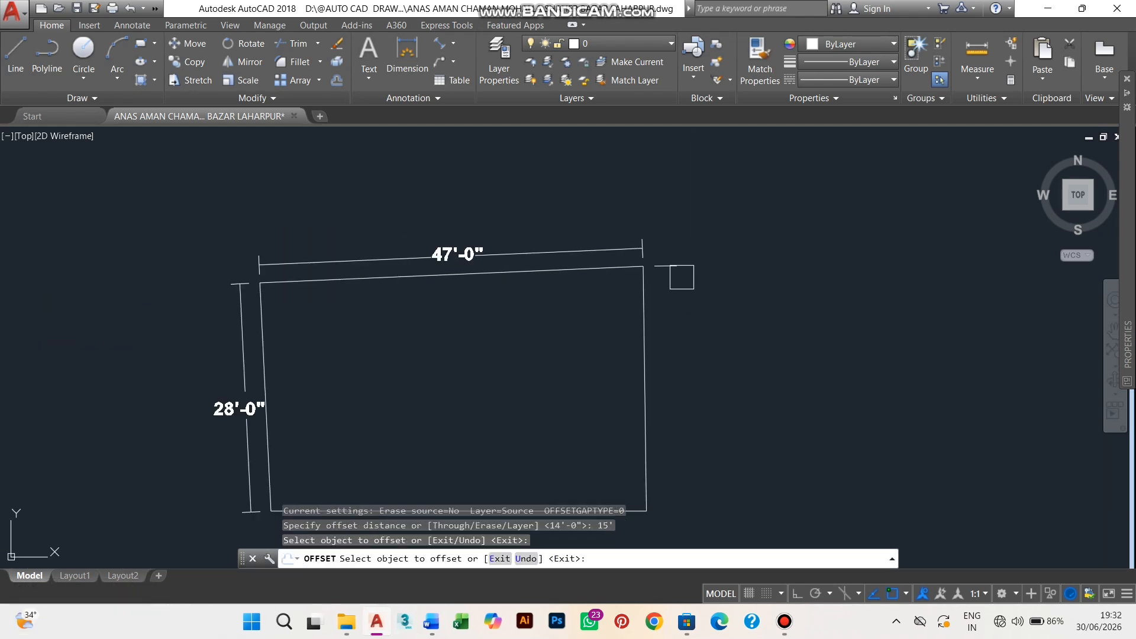
middle_click_drag(677, 266, 679, 254)
key("Escape")
Step: Draw a line connecting the upper and lower tick lines beside the outline's right edge
type("l")
key("space")
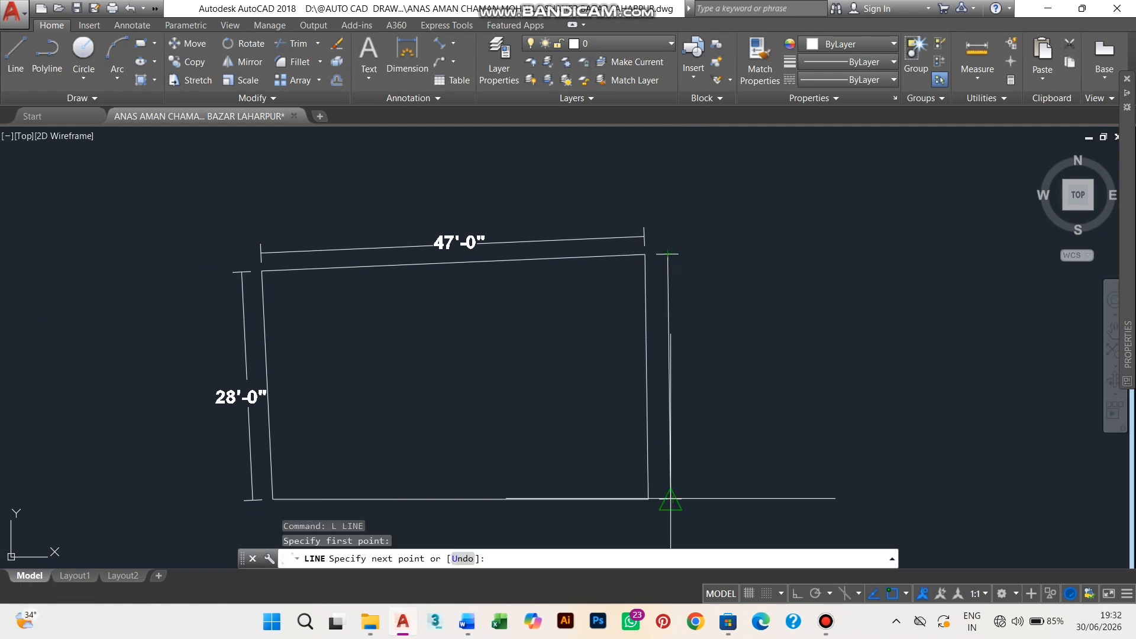
key("Escape")
Step: Break a gap for the label in the middle of the right dimension line
type("br")
key("space")
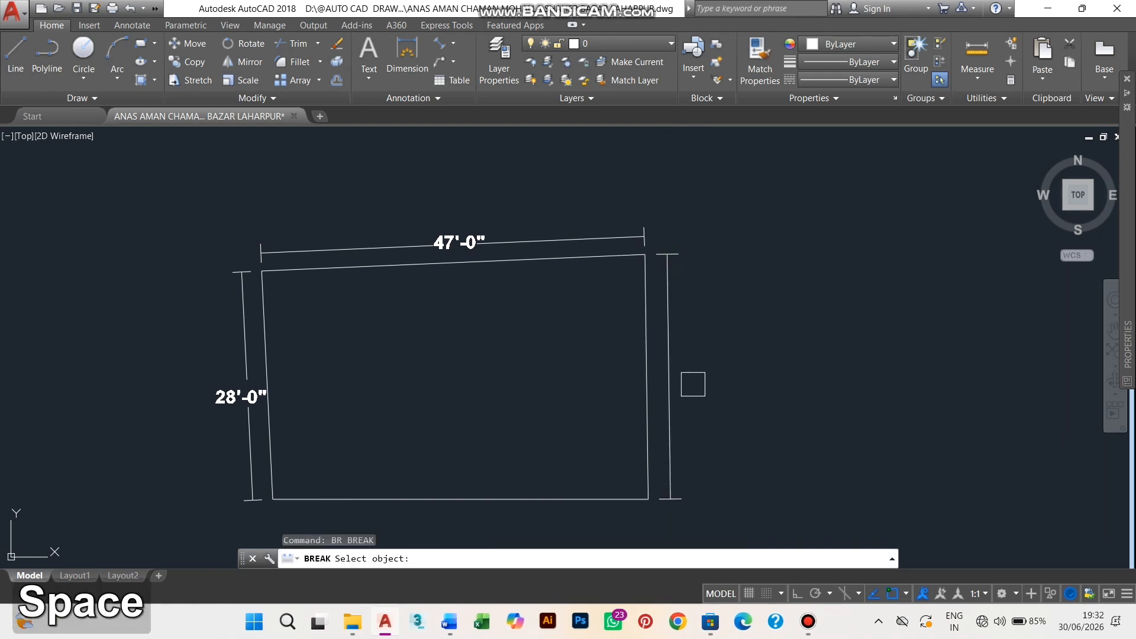
left_click(673, 356)
left_click(683, 391)
key("Escape")
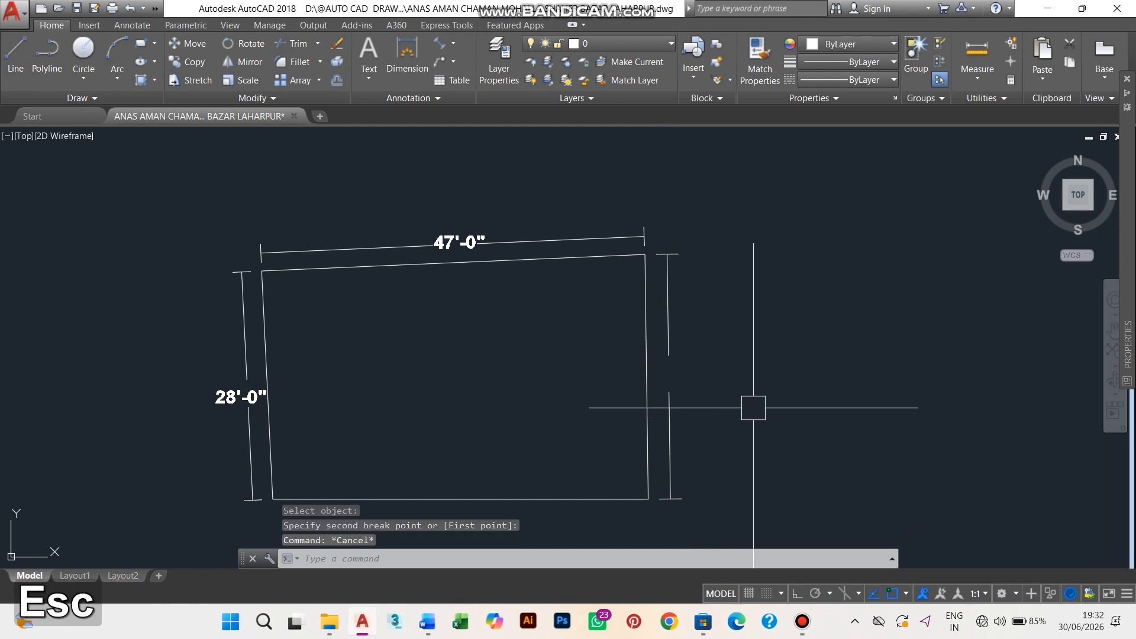
Step: Copy the 28'-0" label from the left dimension line into the gap of the right dimension line
type("co")
key("space")
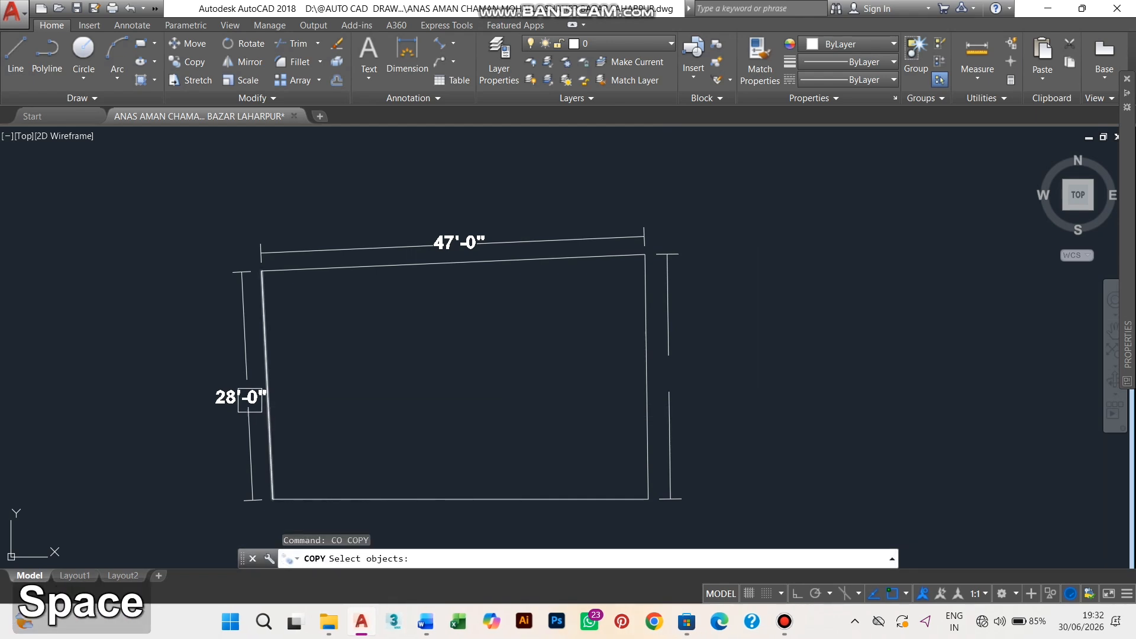
left_click(248, 404)
scroll(733, 315, "up", 4)
middle_click_drag(634, 442, 662, 363)
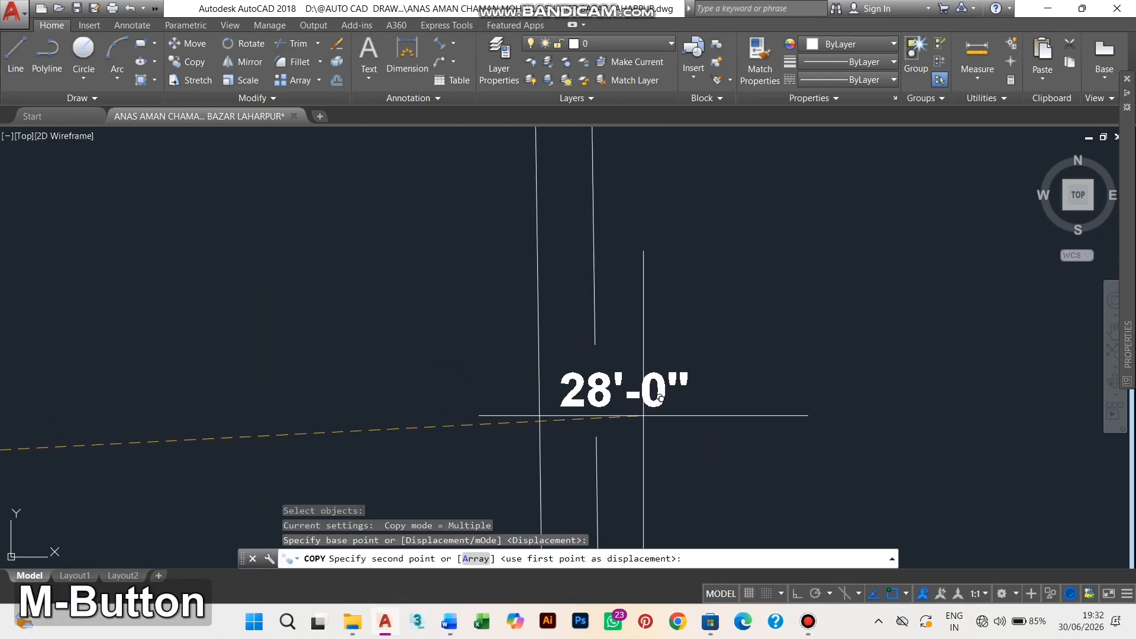
left_click(642, 413)
scroll(697, 399, "down", 2)
key("Escape")
Step: Check the overall dimension along the right side of the original floor plan
scroll(734, 401, "down", 4)
middle_click_drag(355, 394, 710, 310)
scroll(704, 320, "up", 5)
middle_click_drag(615, 411, 702, 148)
scroll(355, 322, "up", 4)
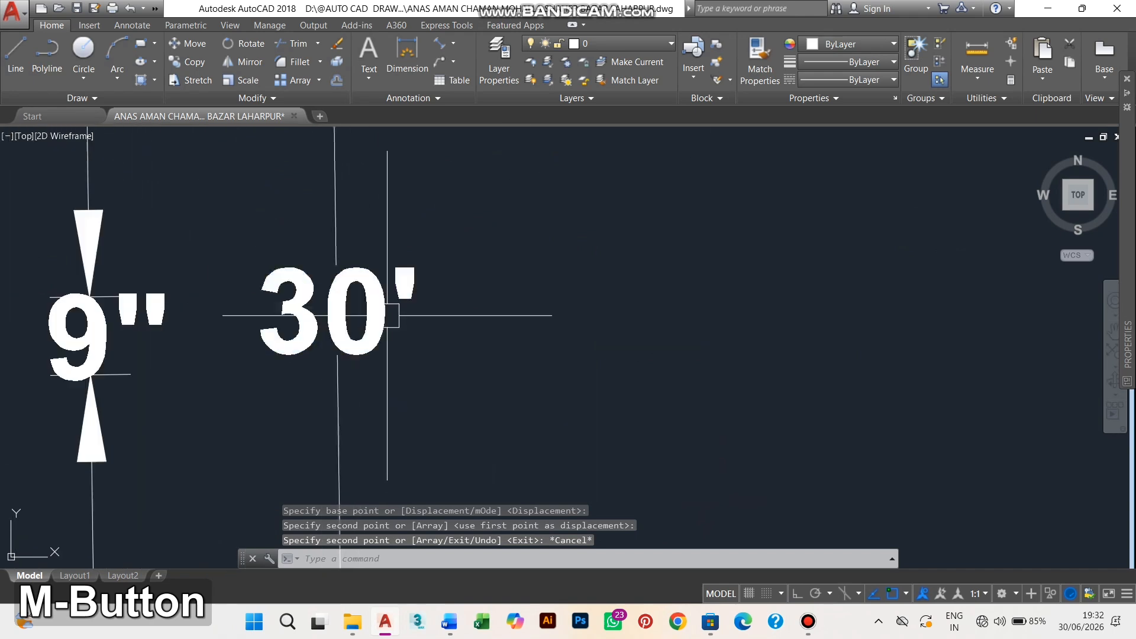
scroll(401, 345, "down", 6)
scroll(485, 393, "down", 4)
middle_click_drag(731, 412, 413, 441)
scroll(757, 318, "up", 2)
middle_click_drag(757, 318, 865, 322)
scroll(680, 365, "up", 2)
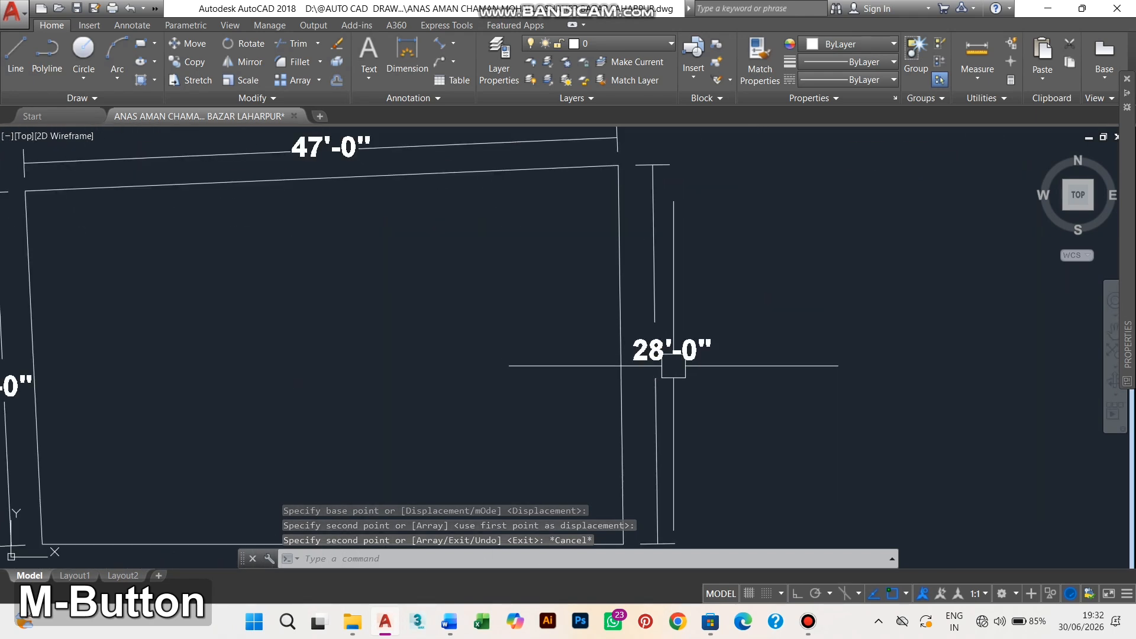
Step: Change the copied label in the right dimension line to 30'-0"
double_click(667, 352)
left_click_drag(661, 356, 620, 355)
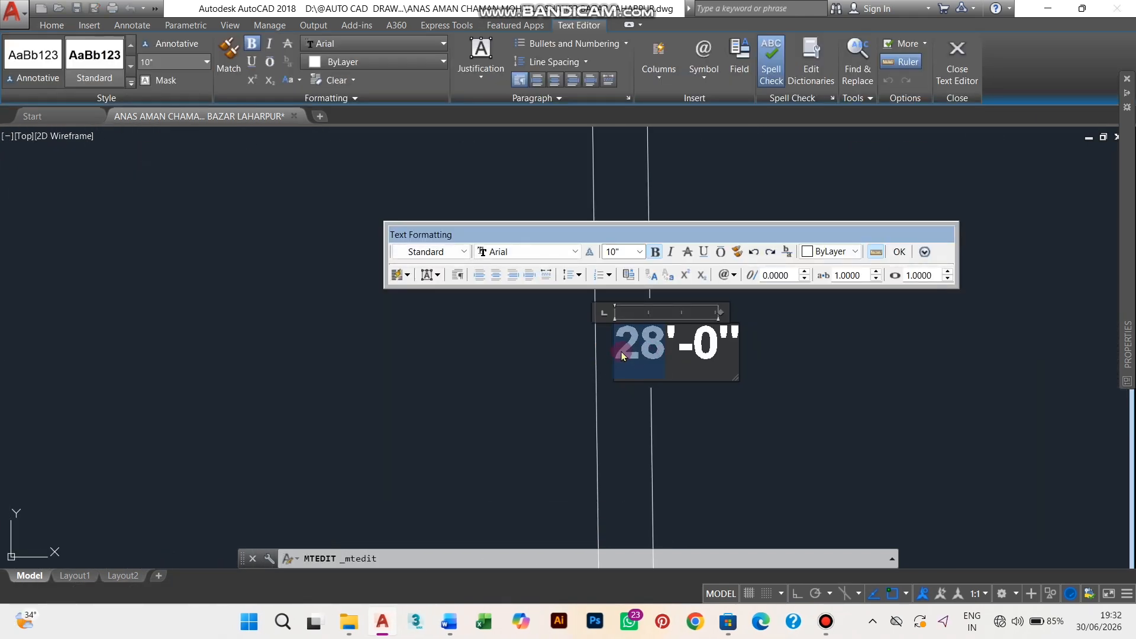
type("30")
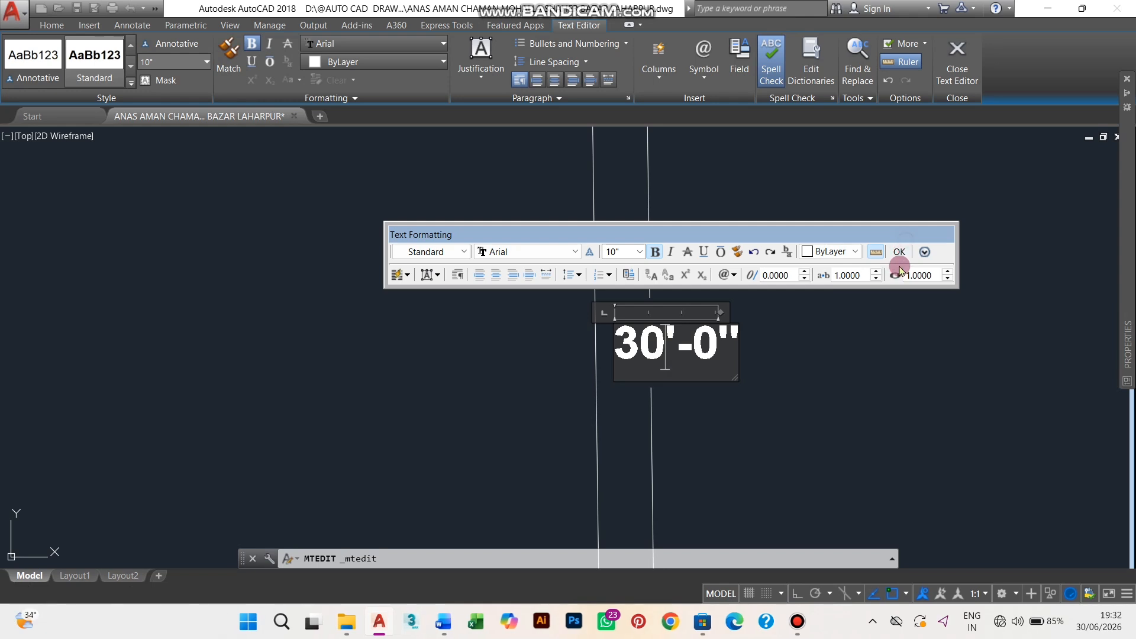
left_click(900, 265)
scroll(896, 373, "down", 3)
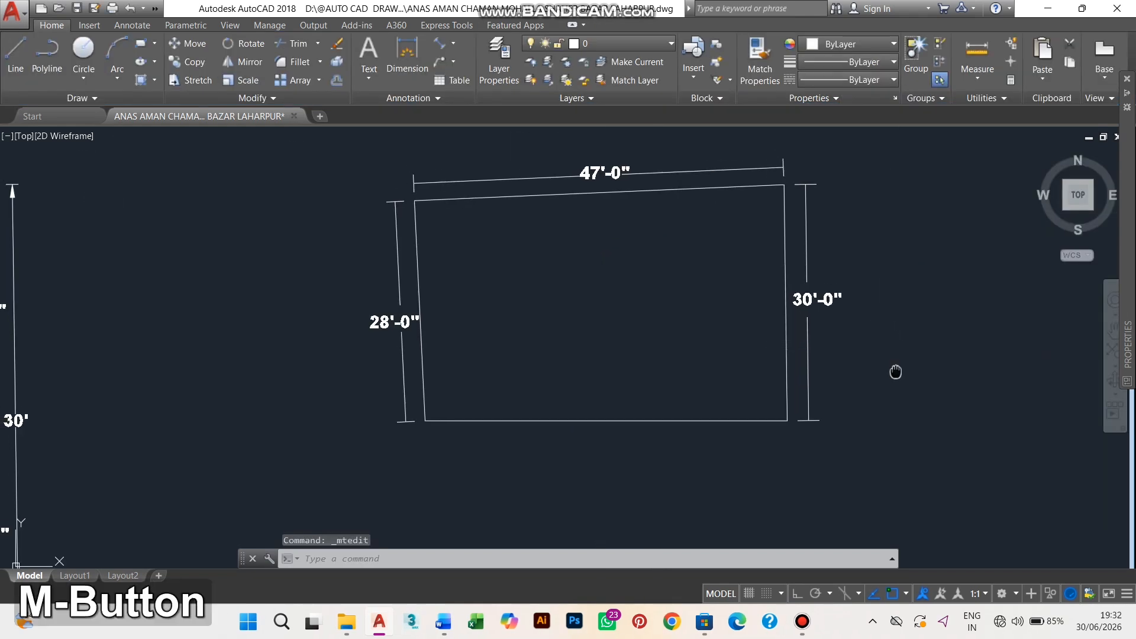
left_click(442, 43)
left_click(426, 424)
scroll(601, 447, "up", 2)
middle_click_drag(962, 452, 900, 440)
key("Escape")
Step: Draw a short vertical tick line just below the outline's lower-right corner, with Ortho on
type("l")
key("space")
scroll(874, 450, "up", 4)
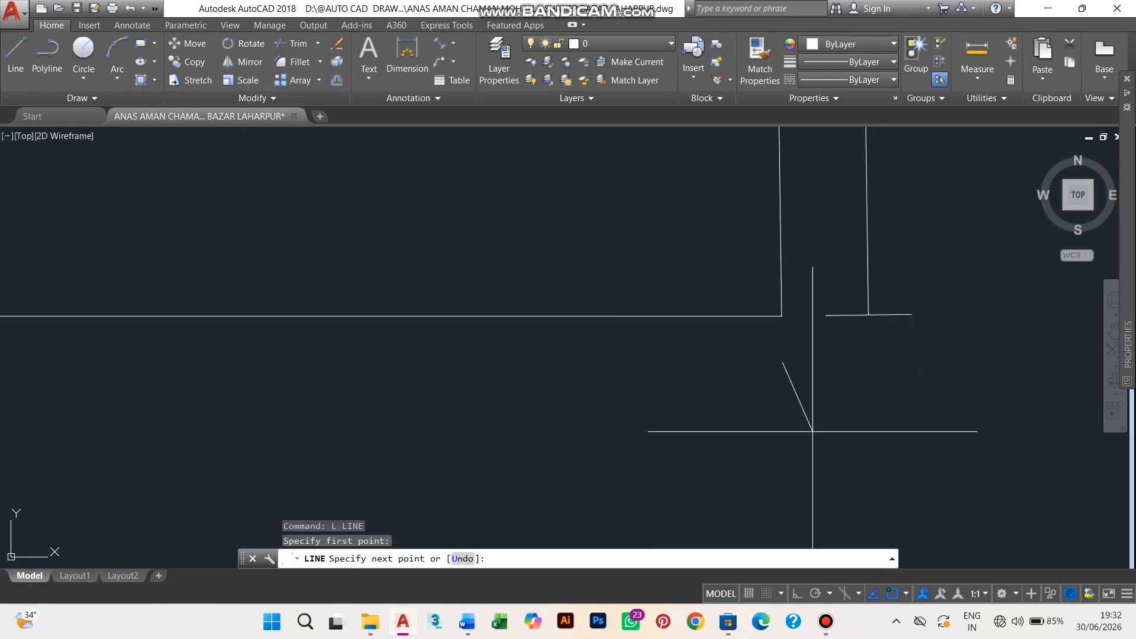
key("F8")
key("Escape")
scroll(857, 482, "down", 5)
middle_click_drag(681, 395, 571, 373)
key("Escape")
key("Escape")
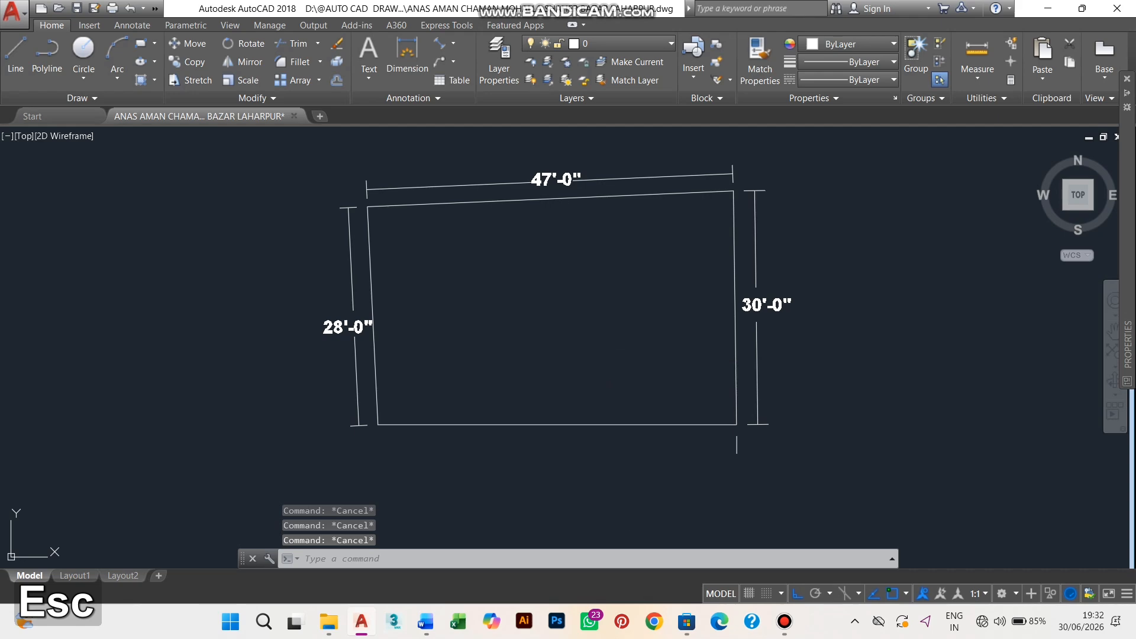
Step: Check the overall dimension along the bottom of the original floor plan
scroll(624, 365, "down", 5)
middle_click_drag(602, 381, 703, 360)
scroll(492, 470, "up", 5)
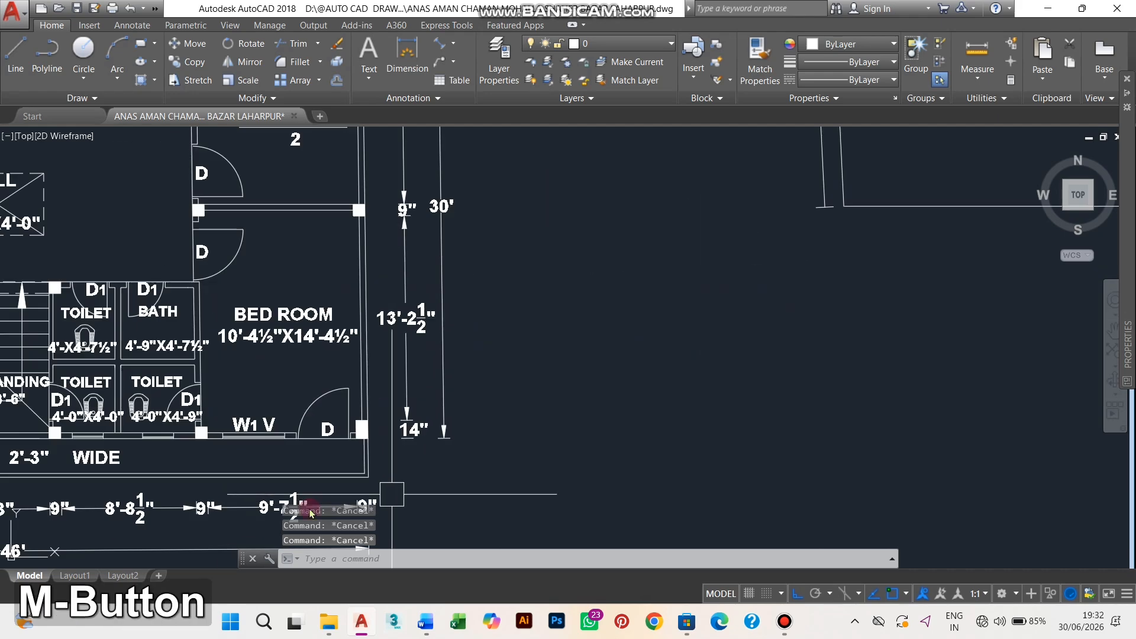
scroll(527, 361, "up", 5)
scroll(391, 349, "down", 5)
scroll(421, 335, "up", 3)
scroll(449, 481, "down", 5)
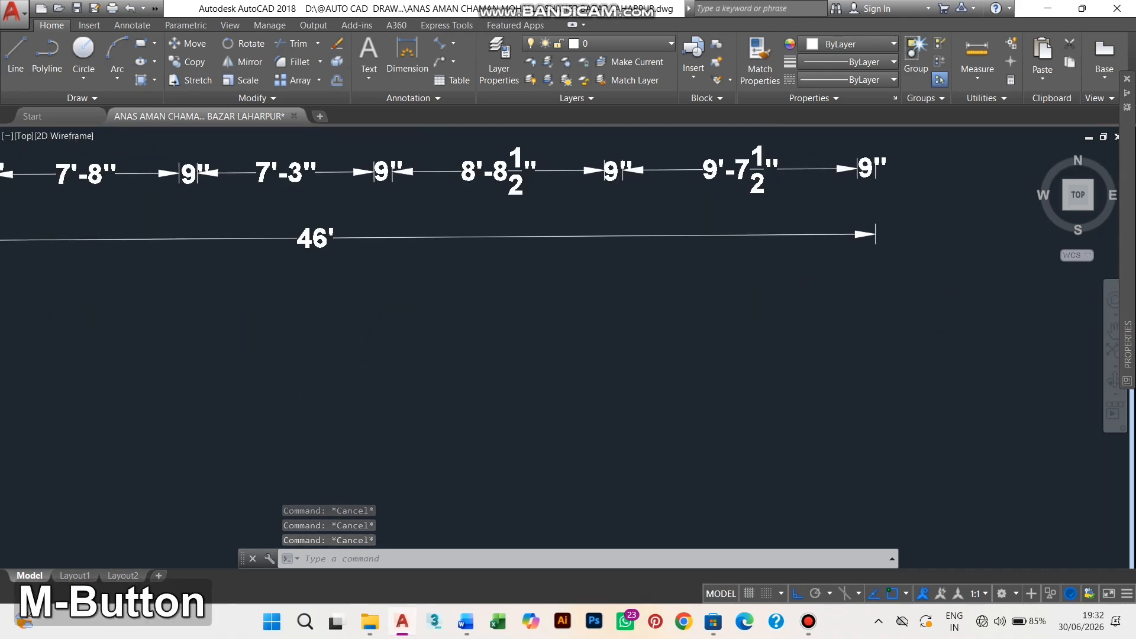
scroll(681, 385, "up", 5)
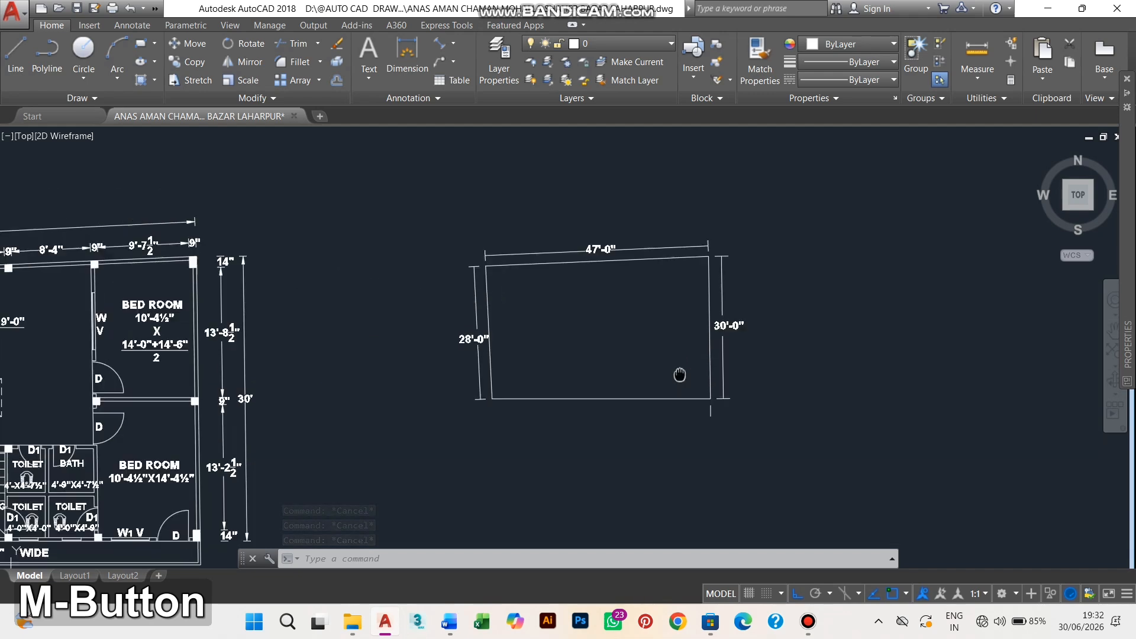
Step: Offset the tick below the lower-right corner 23' toward the outline's lower-left corner
key("Escape")
type("o")
key("Return")
type("23")
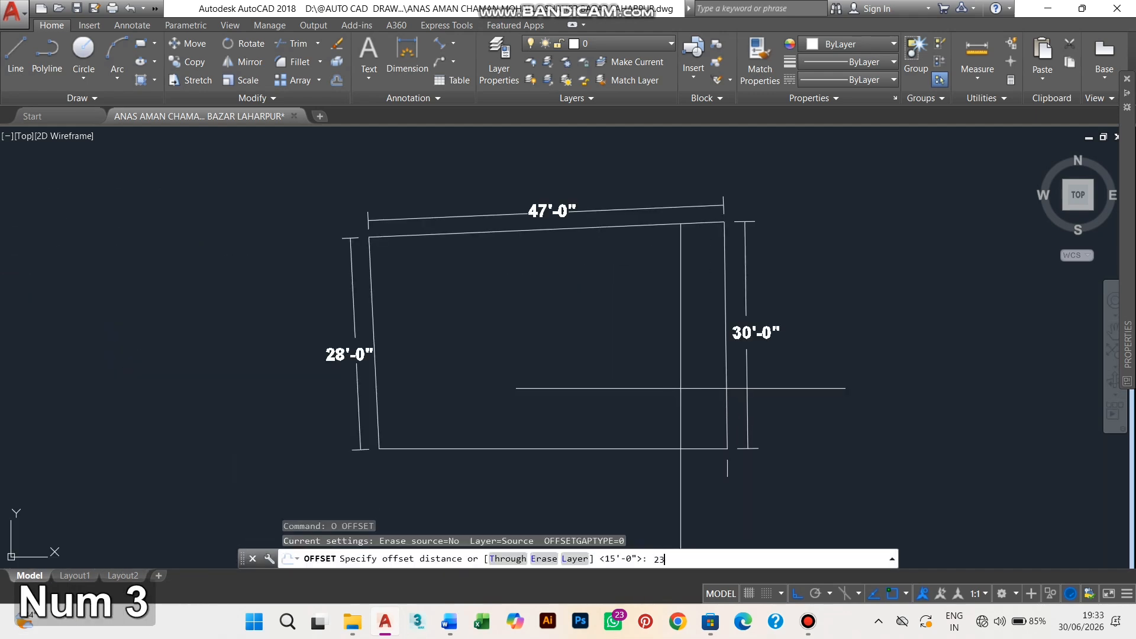
key("Return")
scroll(712, 331, "up", 2)
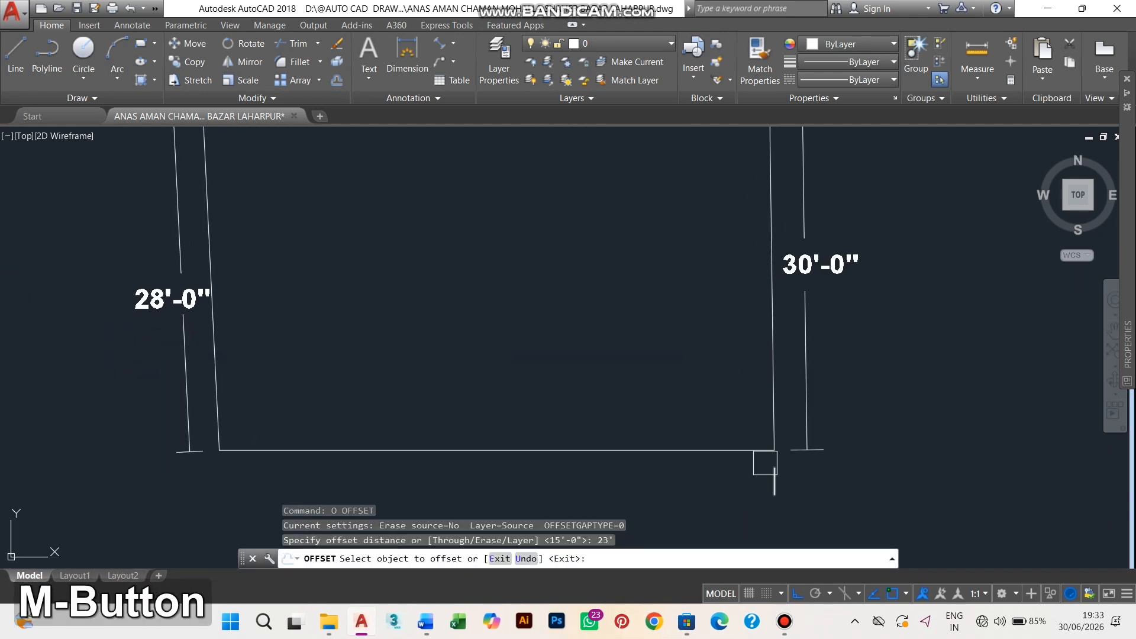
left_click(794, 487)
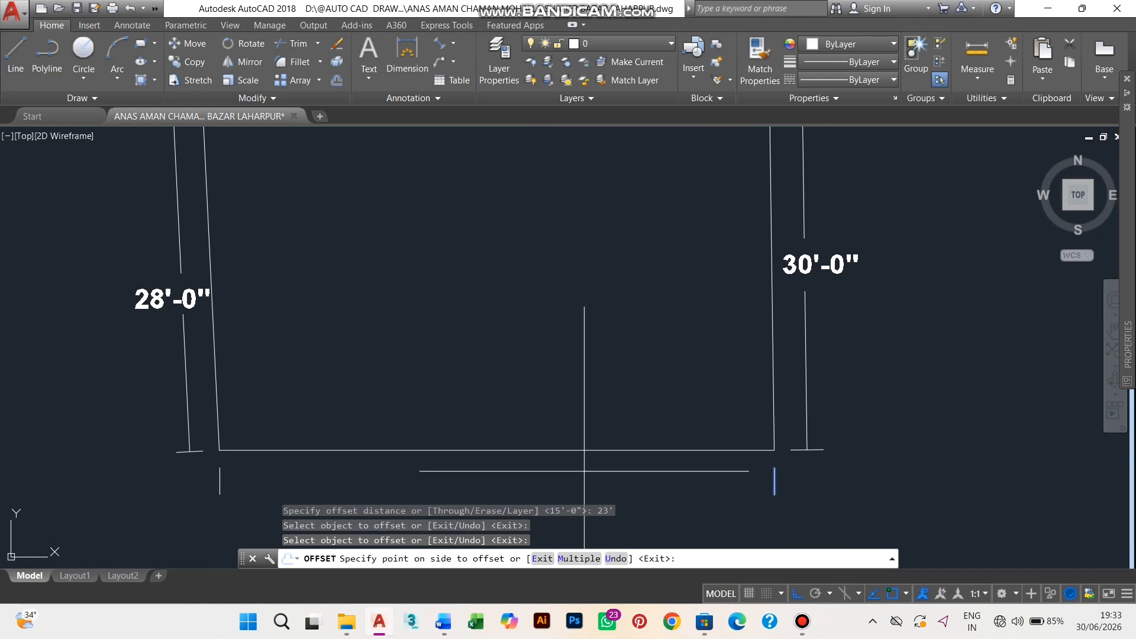
key("Escape")
Step: Draw a horizontal line connecting the midpoints of the two ticks below the outline
type("l")
key("space")
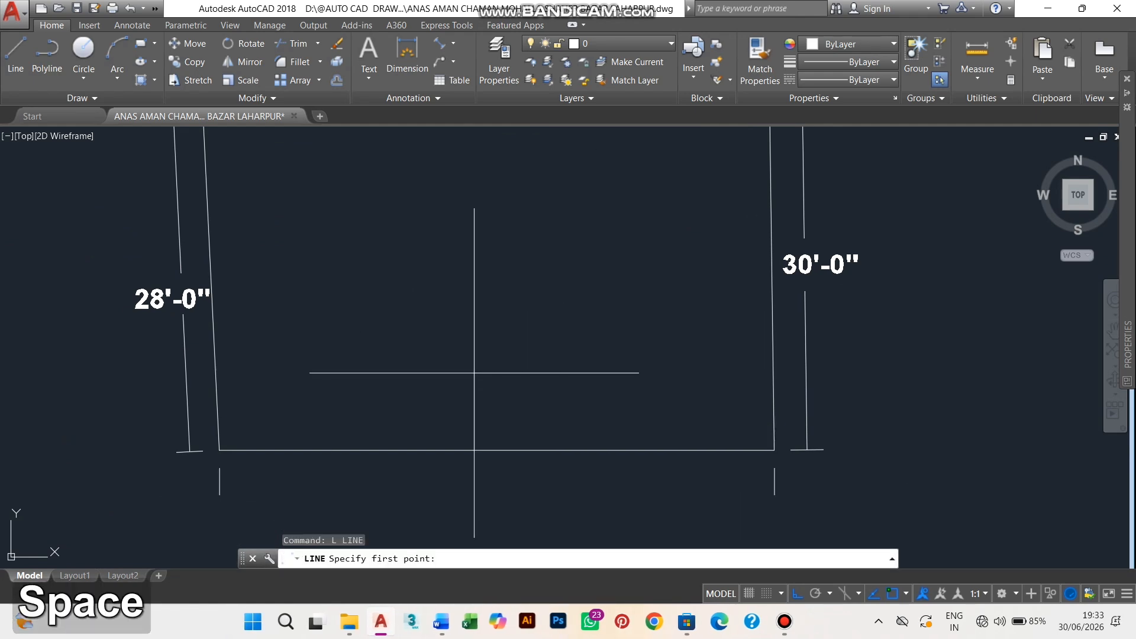
middle_click_drag(309, 468, 299, 434)
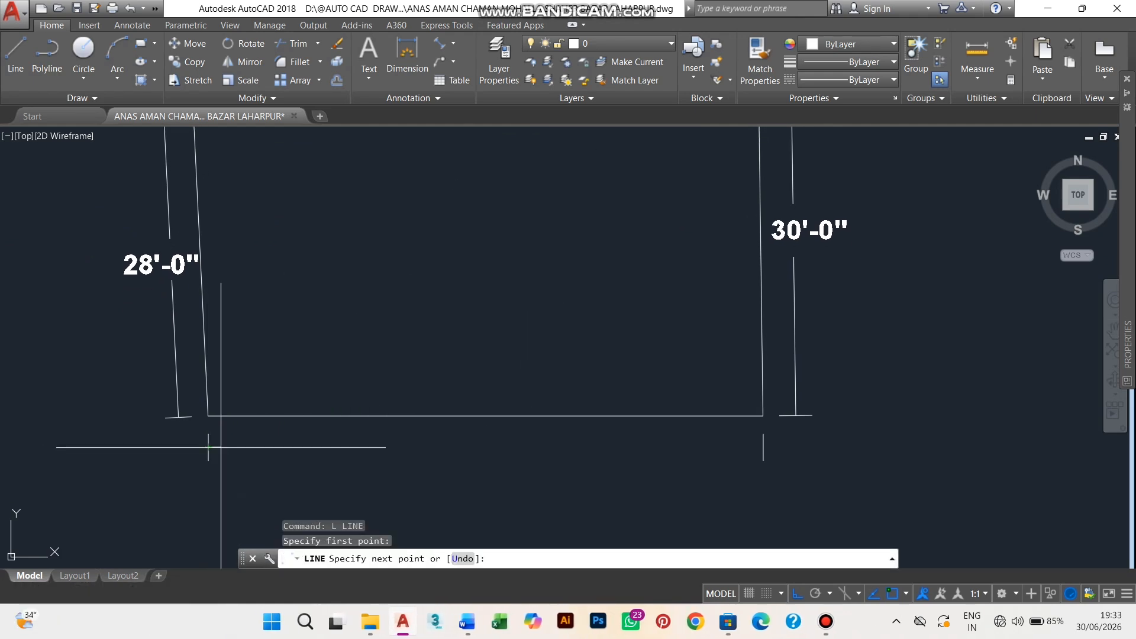
left_click(764, 448)
key("Escape")
Step: Break a gap for the label near the middle of the bottom dimension line
type("b")
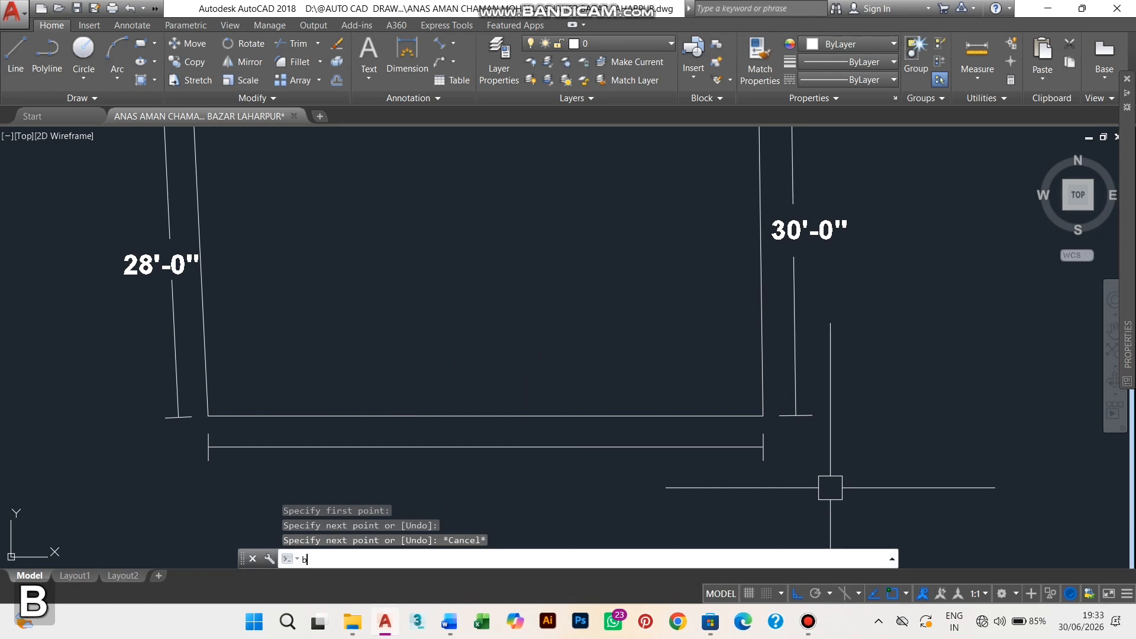
type("r")
key("space")
left_click(467, 448)
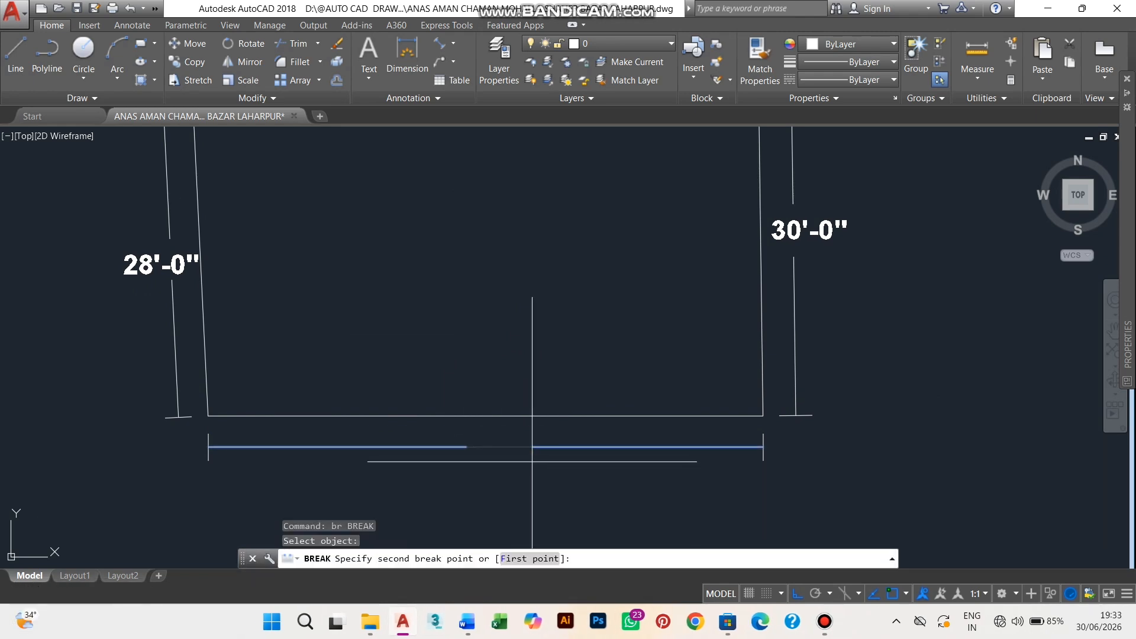
left_click(529, 461)
scroll(532, 462, "down", 2)
middle_click_drag(592, 451, 746, 444)
key("Escape")
Step: Copy the 30'-0" label from the right dimension line into the gap of the bottom dimension line, with Ortho off
scroll(747, 418, "up", 2)
scroll(732, 367, "down", 2)
type("c")
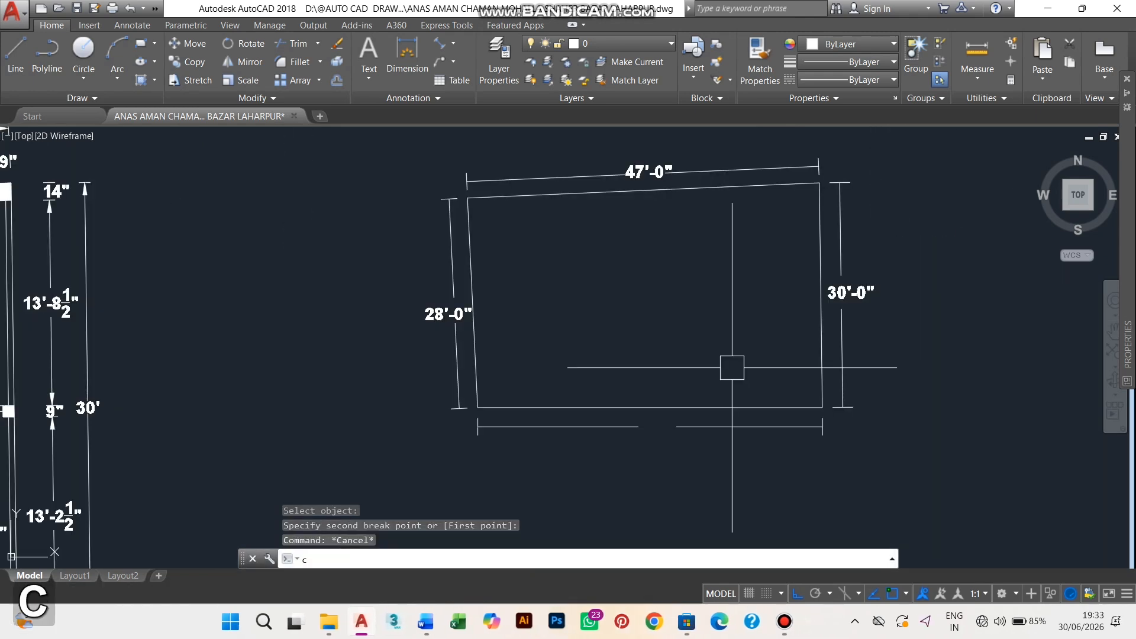
type("o")
key("space")
left_click(643, 161)
key("Escape")
key("space")
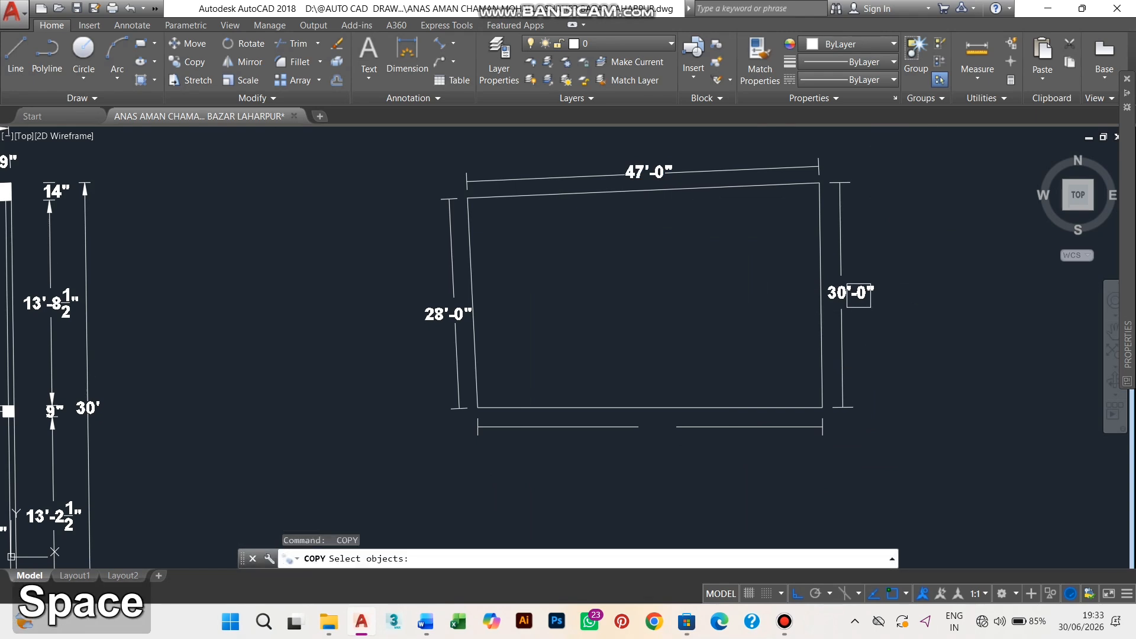
scroll(657, 426, "up", 5)
key("F8")
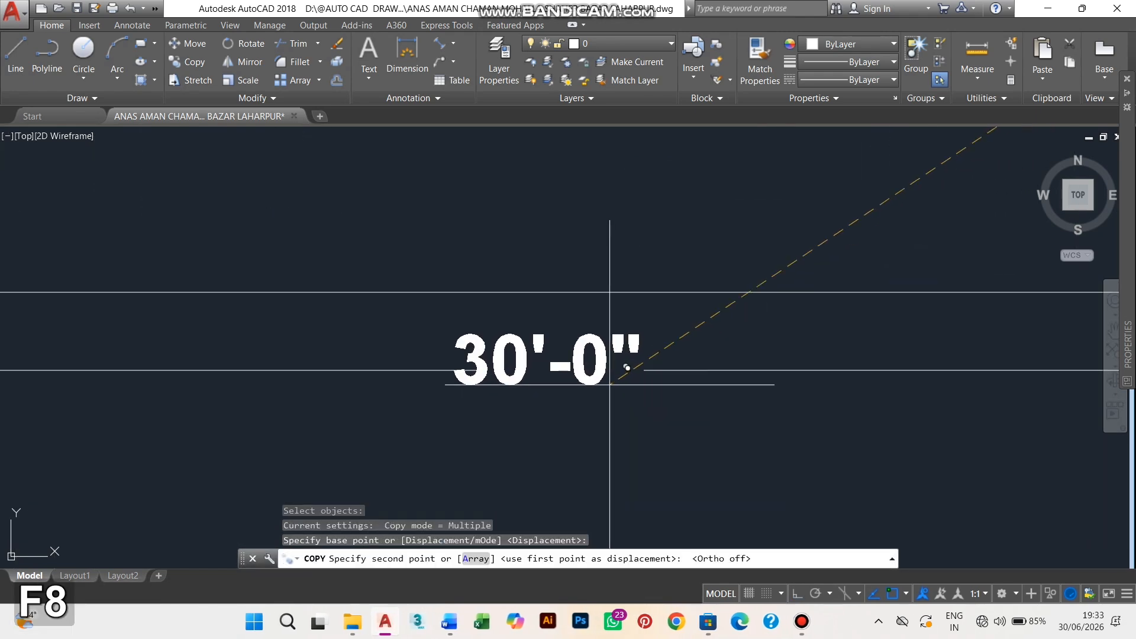
key("Escape")
Step: Change the copied label in the bottom dimension line to 46'-0"
scroll(633, 417, "up", 2)
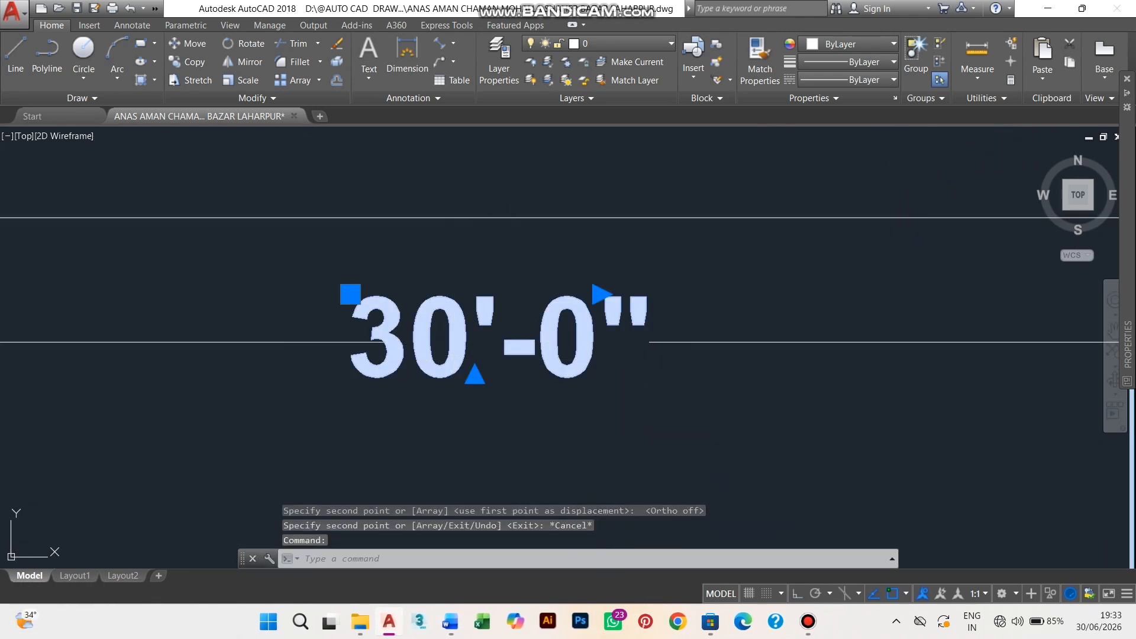
double_click(444, 347)
type("46")
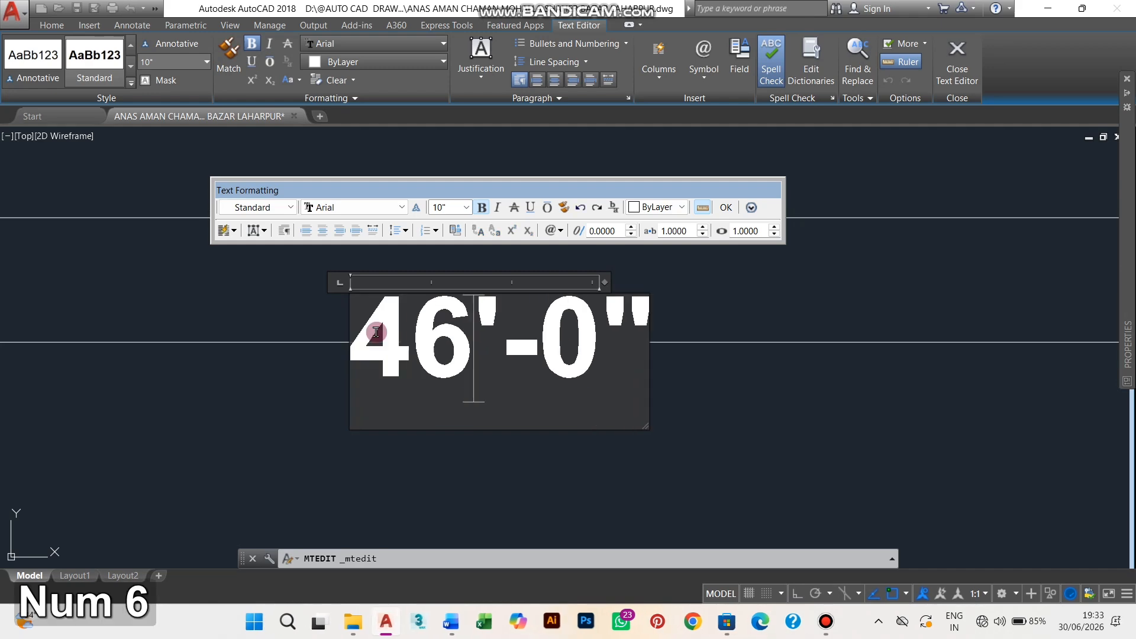
left_click(727, 207)
scroll(773, 376, "down", 6)
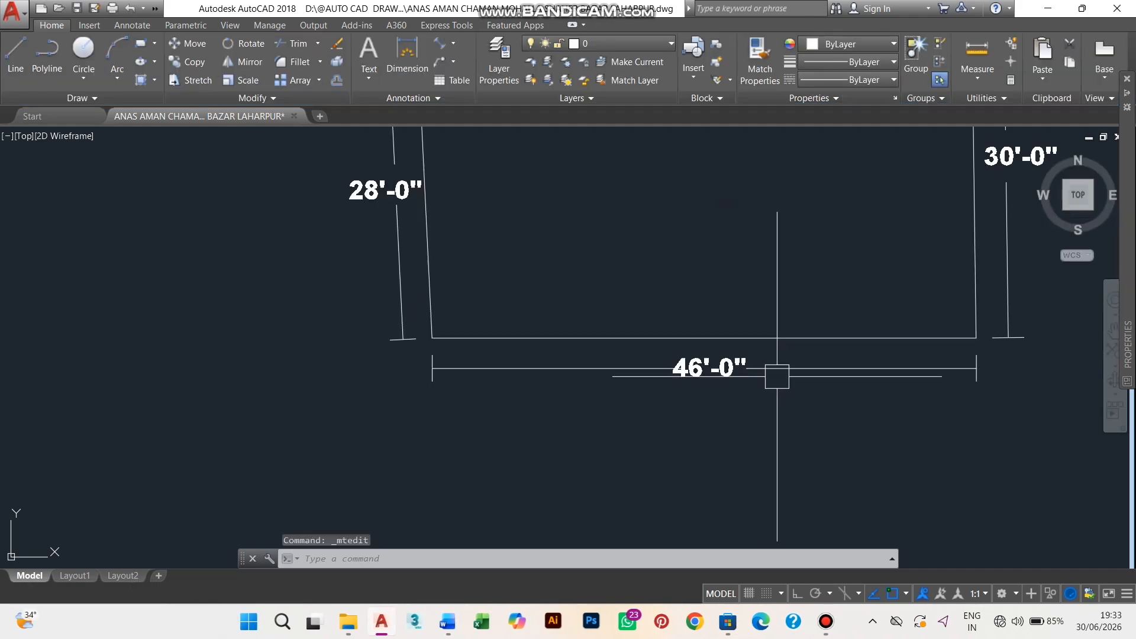
mouse_move(779, 378)
middle_mouse_down()
mouse_move(835, 319)
mouse_move(771, 376)
middle_mouse_up()
scroll(838, 317, "down", 2)
scroll(819, 350, "down", 3)
scroll(793, 343, "up", 5)
scroll(771, 376, "down", 5)
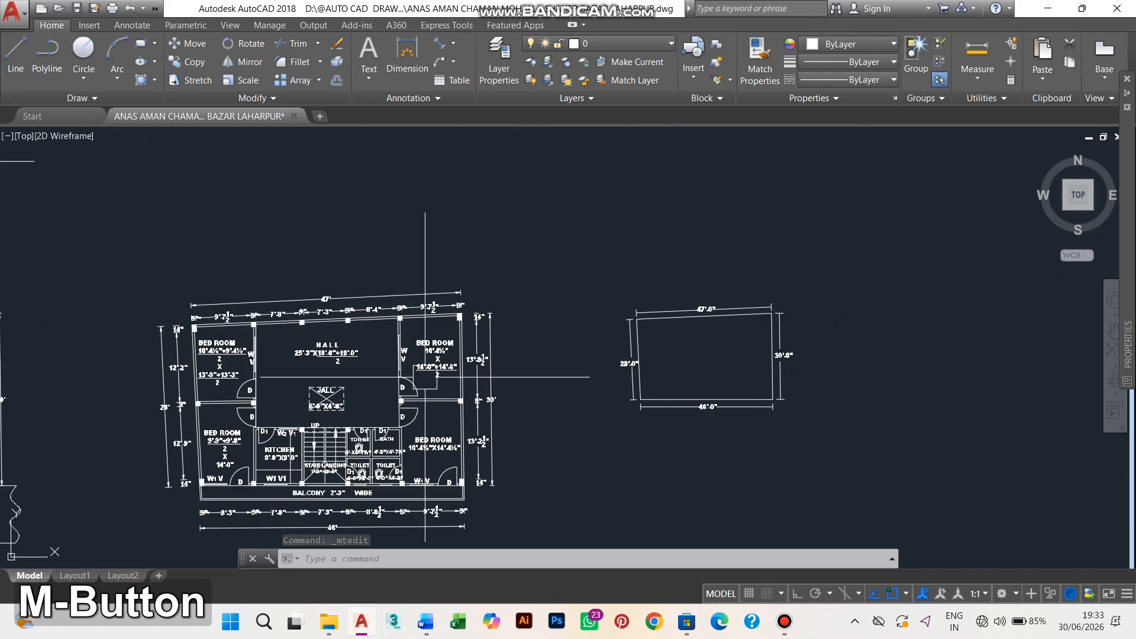
scroll(336, 387, "up", 5)
mouse_move(336, 387)
middle_mouse_down()
mouse_move(495, 332)
mouse_move(521, 344)
middle_mouse_up()
left_click(810, 619)
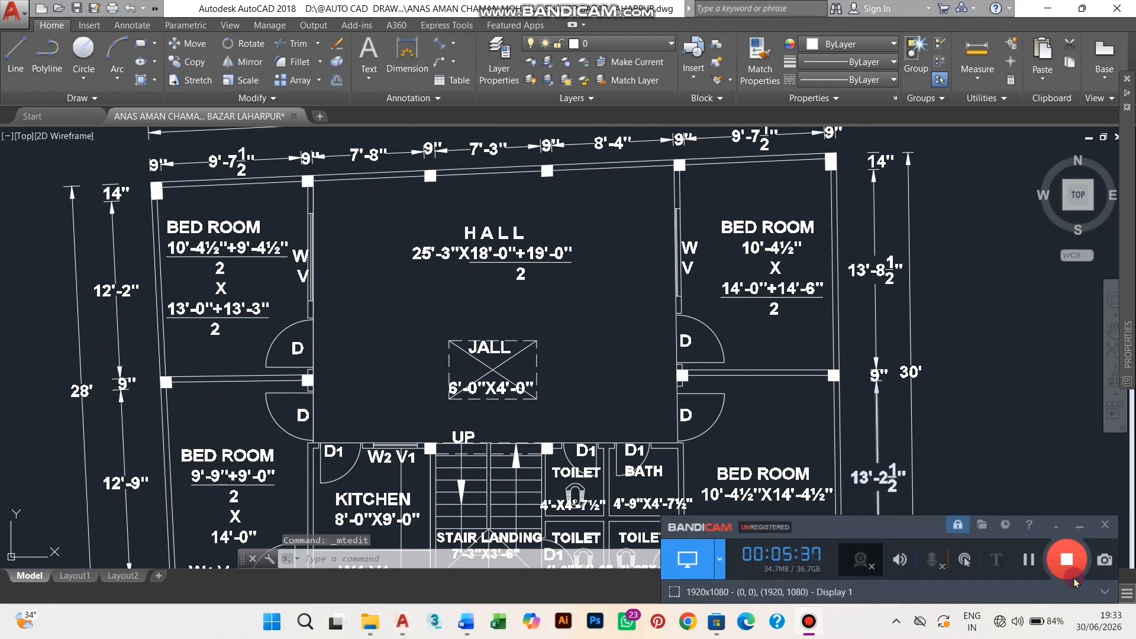
left_click(1030, 569)
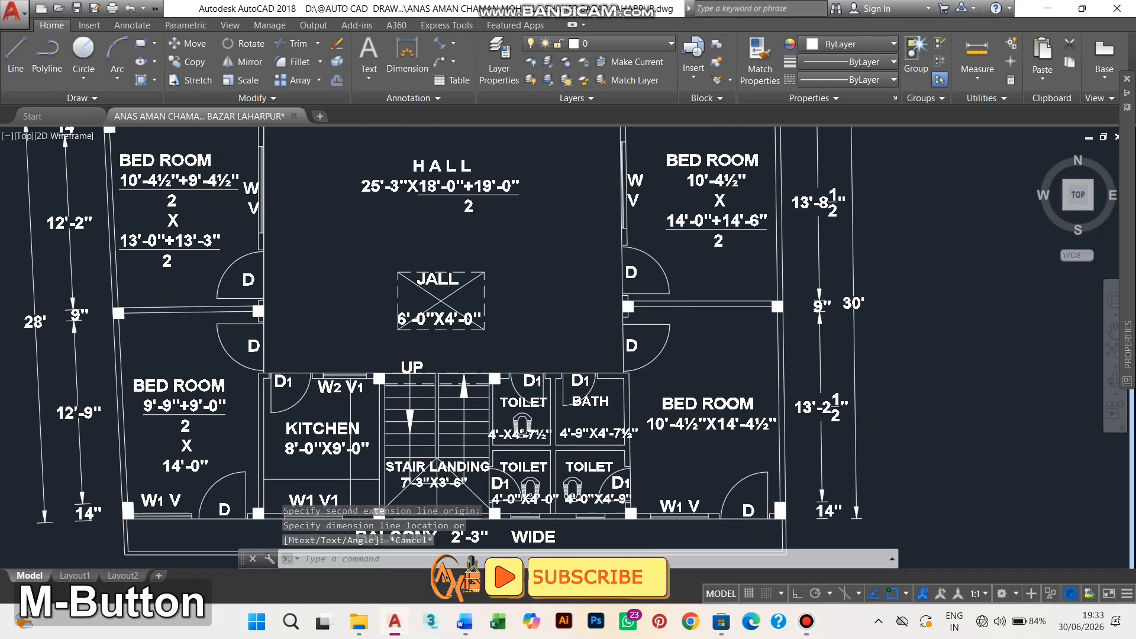
Step: Measure the vertical distance between the jall's lower edge and the front of the staircase with aligned dimensions, without placing them
scroll(803, 435, "up", 5)
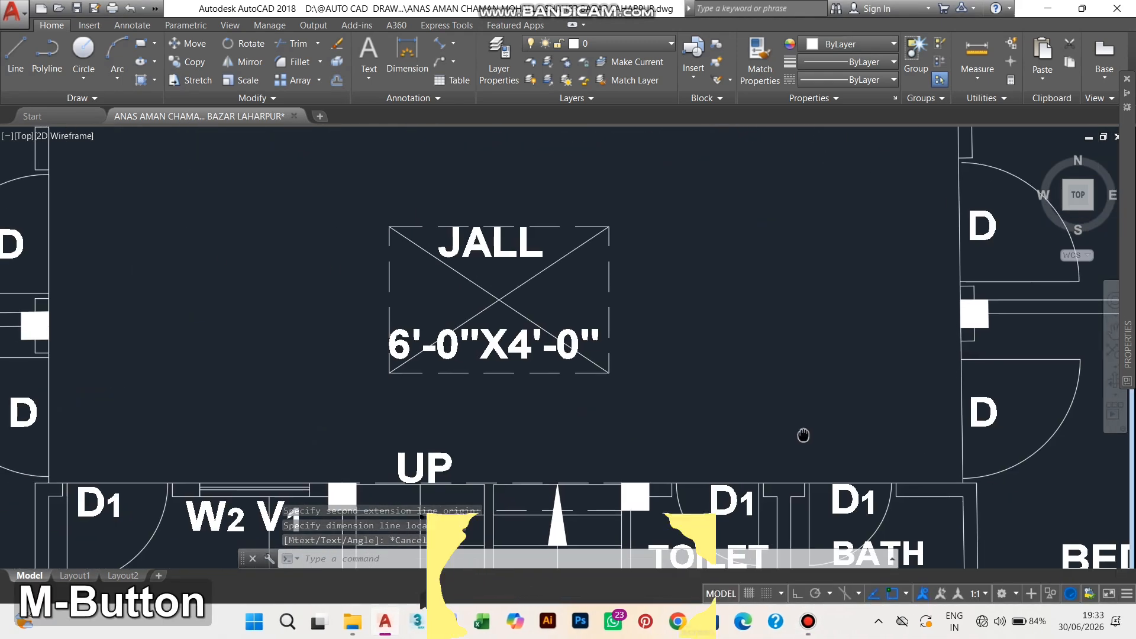
left_click(439, 45)
middle_click_drag(667, 409, 684, 379)
scroll(642, 332, "up", 2)
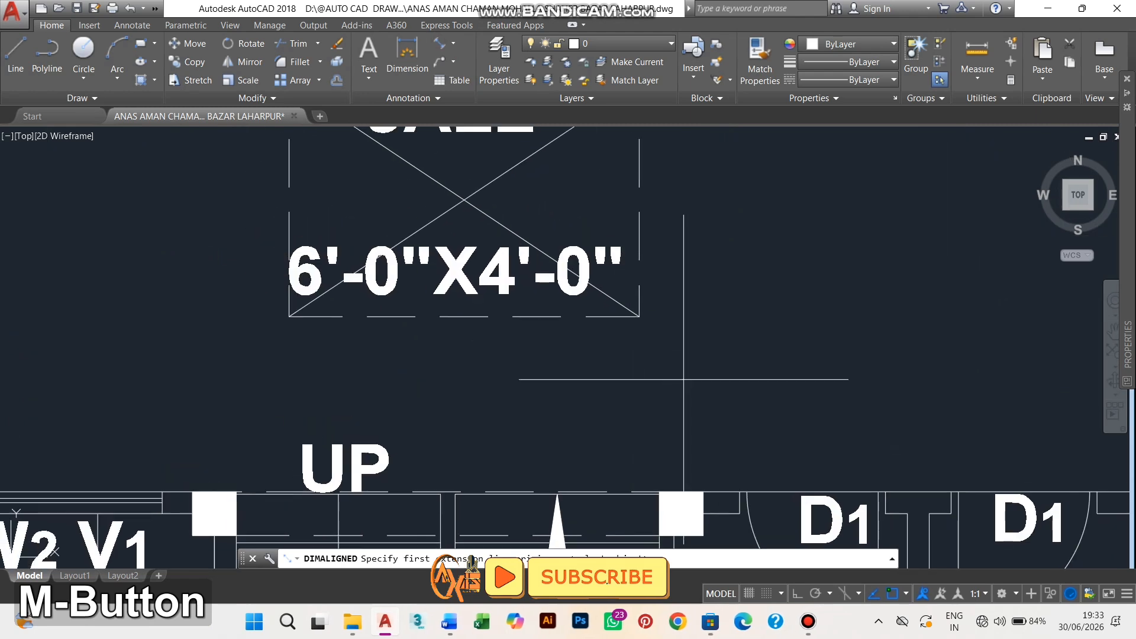
left_click(639, 316)
scroll(658, 517, "up", 4)
left_click(613, 459)
scroll(591, 385, "down", 2)
key("Escape")
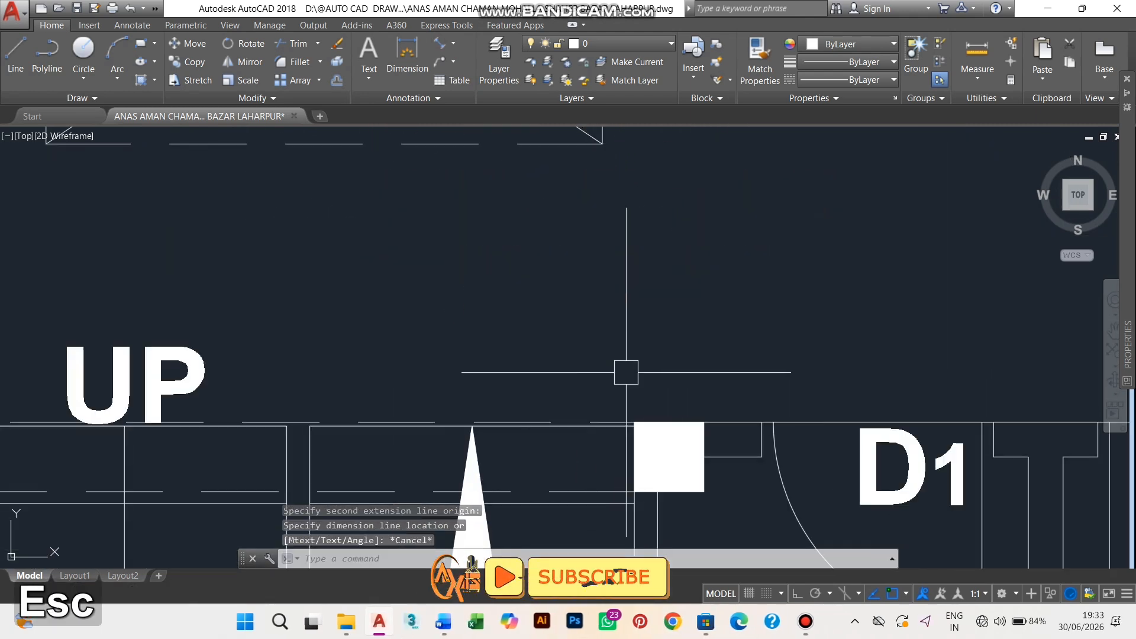
key("space")
middle_click_drag(582, 314, 606, 388)
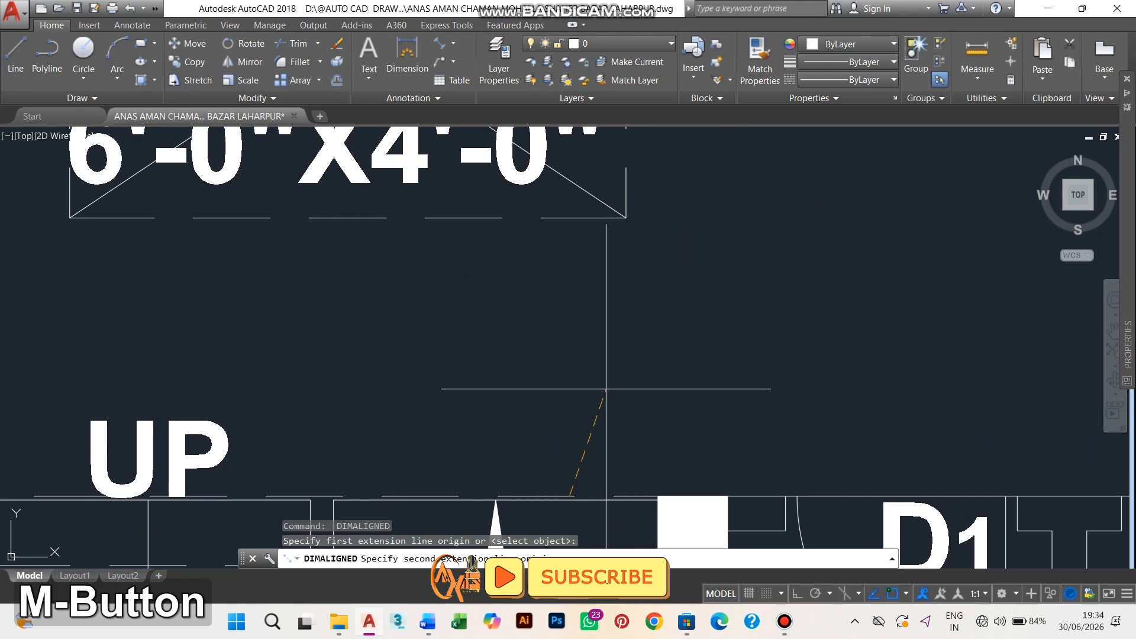
left_click(569, 218)
scroll(623, 312, "up", 5)
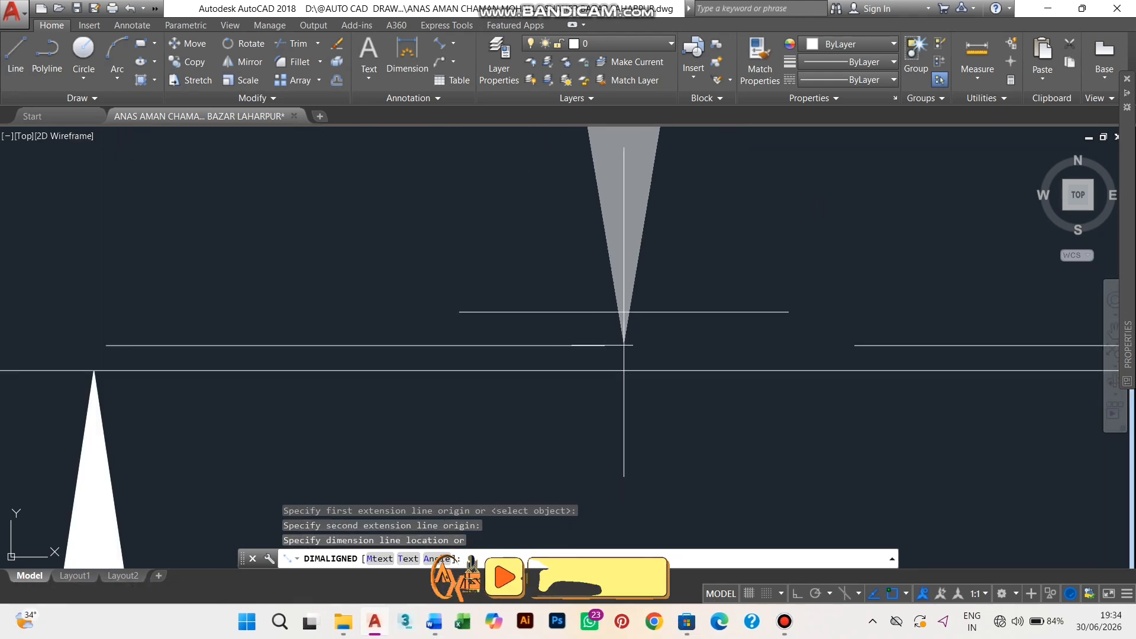
scroll(599, 443, "down", 7)
middle_click_drag(577, 423, 577, 422)
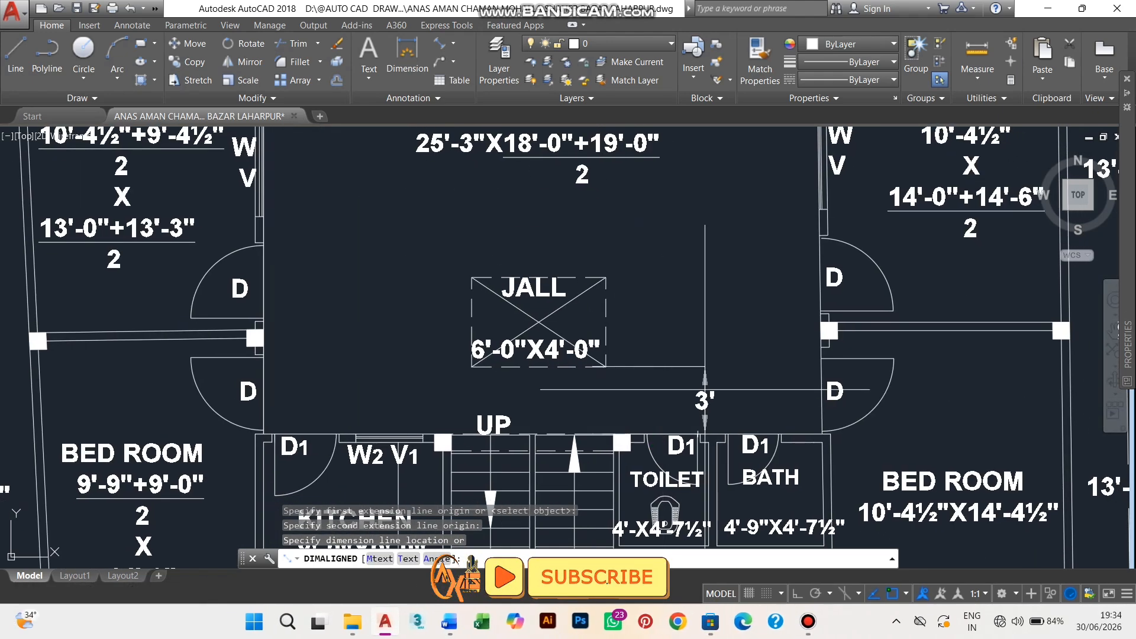
key("Escape")
Step: Measure the vertical distance from the jall's lower edge to the outer face of the building's lower wall, without placing the dimension
scroll(699, 385, "up", 2)
scroll(455, 359, "down", 4)
middle_click_drag(484, 373, 312, 406)
scroll(313, 406, "down", 4)
middle_click_drag(776, 410, 699, 408)
scroll(686, 404, "up", 2)
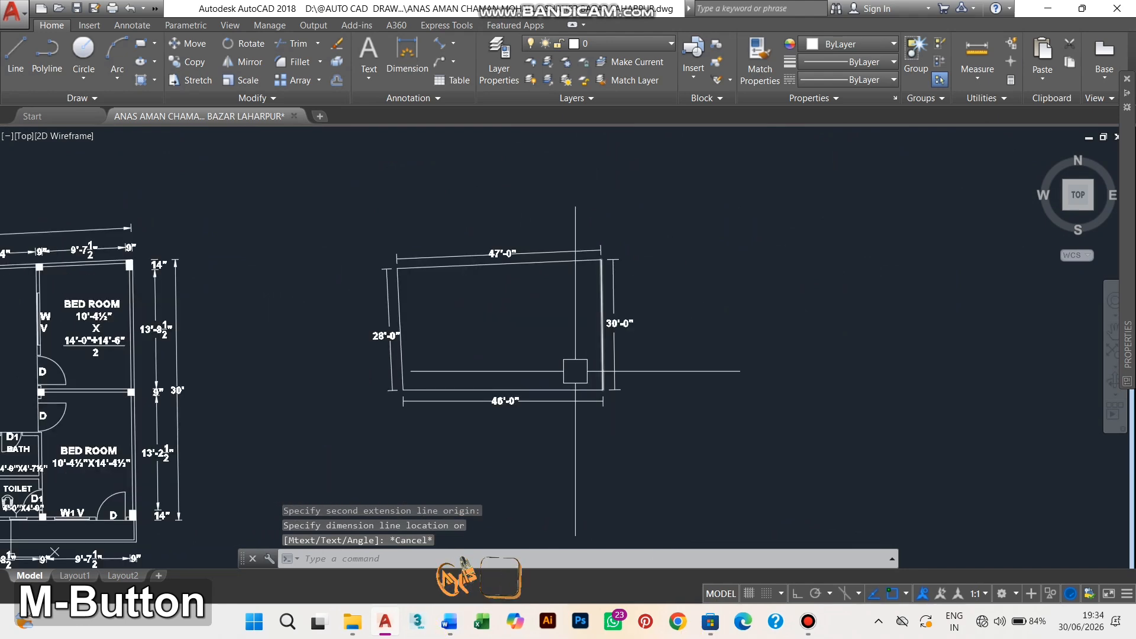
middle_click_drag(575, 371, 953, 347)
scroll(510, 428, "up", 2)
mouse_move(395, 460)
middle_mouse_down()
mouse_move(509, 428)
mouse_move(588, 434)
middle_mouse_up()
scroll(602, 426, "up", 2)
key("space")
middle_click_drag(648, 351, 654, 384)
left_click(586, 179)
scroll(602, 455, "up", 4)
middle_click_drag(603, 456, 642, 383)
scroll(631, 409, "up", 4)
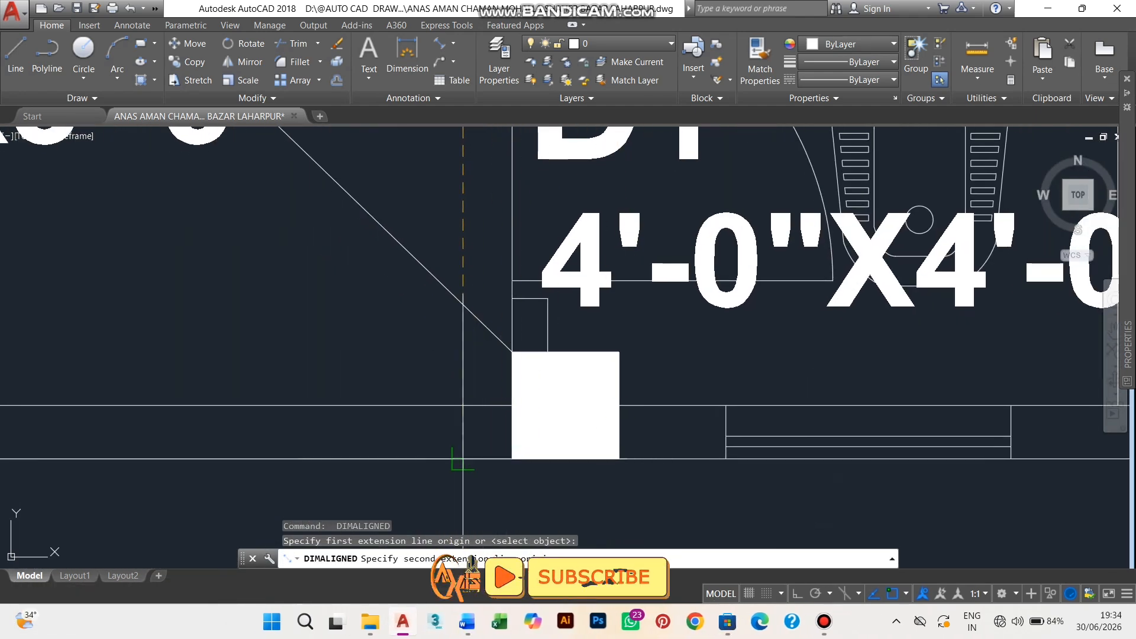
scroll(494, 459, "down", 2)
scroll(495, 487, "down", 2)
middle_click_drag(494, 487, 394, 504)
scroll(388, 486, "down", 4)
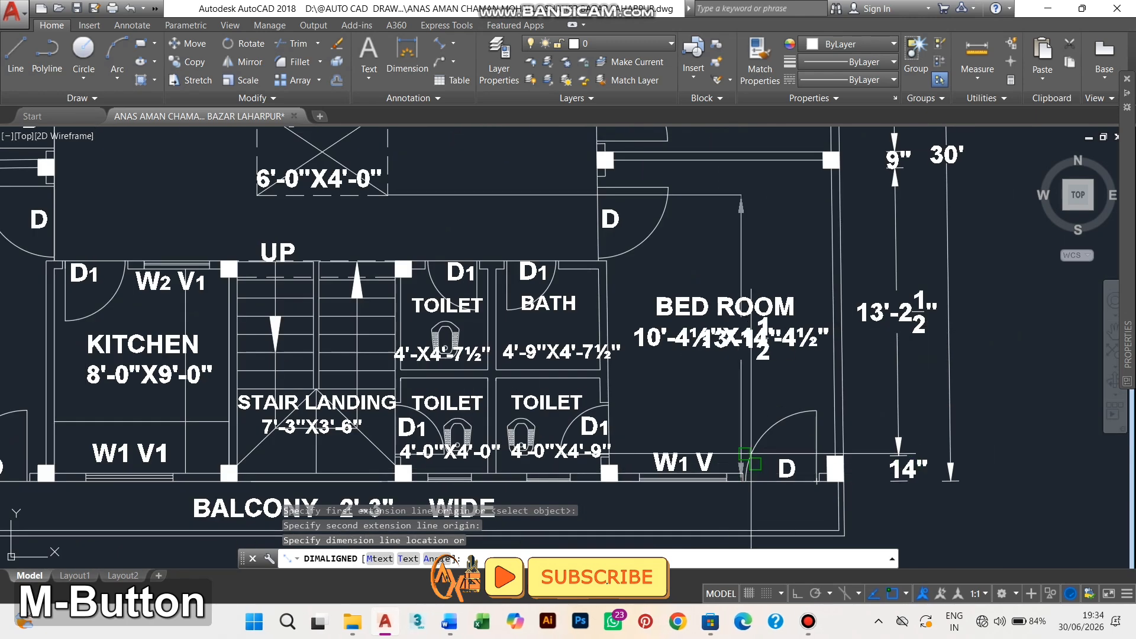
scroll(1008, 295, "up", 4)
middle_click_drag(1008, 296, 771, 406)
scroll(856, 350, "up", 2)
middle_click_drag(856, 349, 542, 370)
scroll(514, 337, "down", 2)
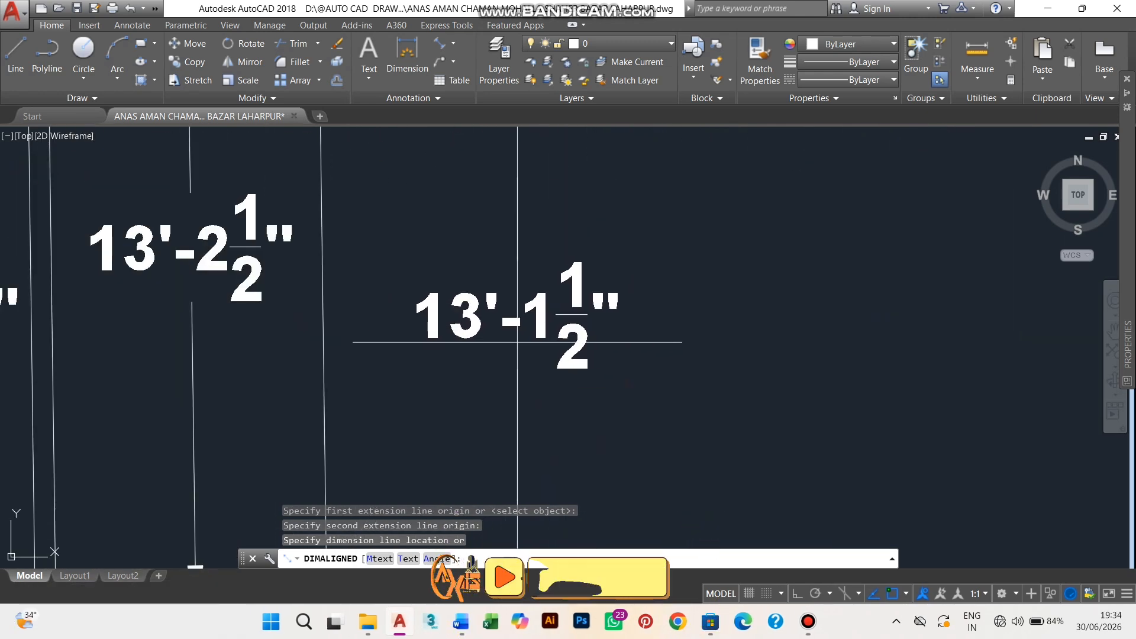
scroll(517, 342, "down", 5)
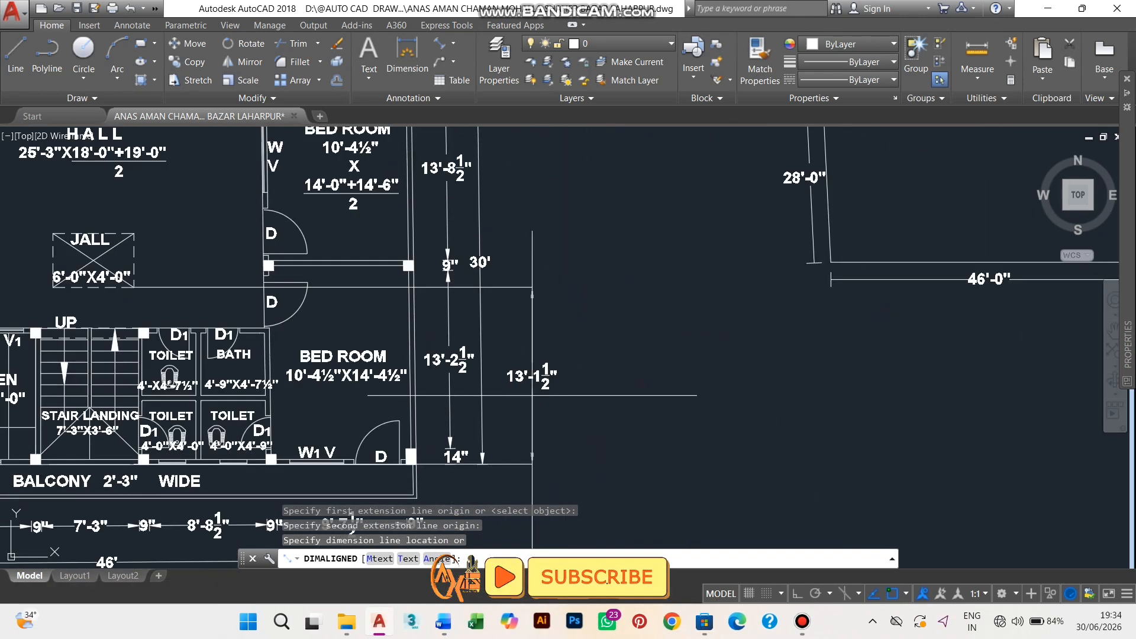
key("Escape")
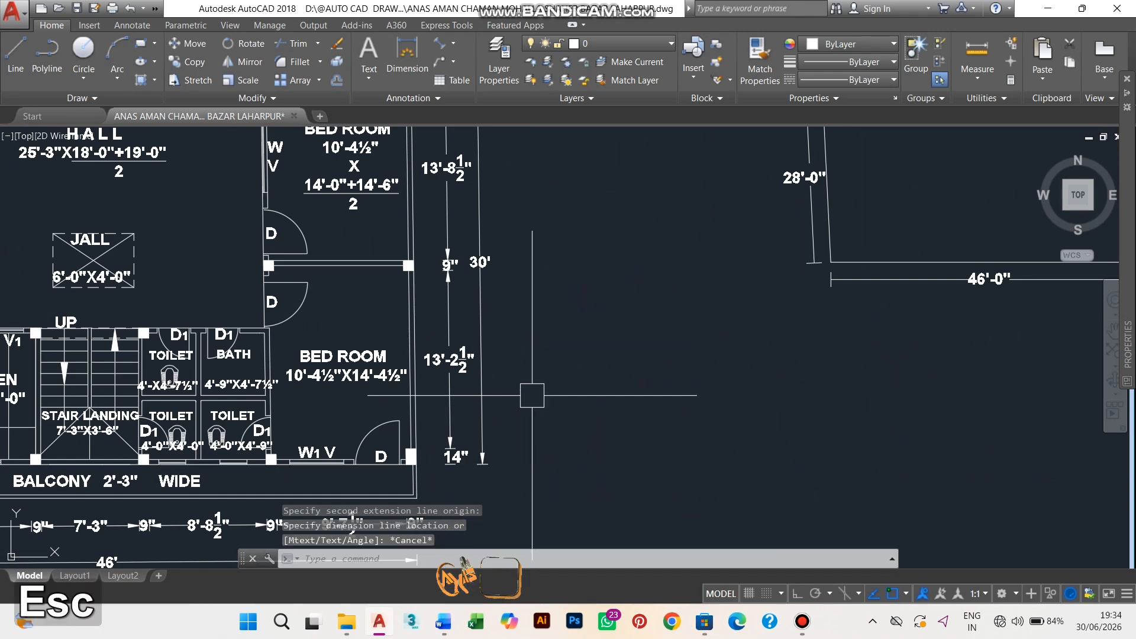
Step: Offset the bottom edge of the half-size outline 6'6" upward into the outline
middle_click_drag(987, 227, 769, 424)
scroll(763, 426, "up", 2)
middle_click_drag(835, 437, 745, 401)
key("Escape")
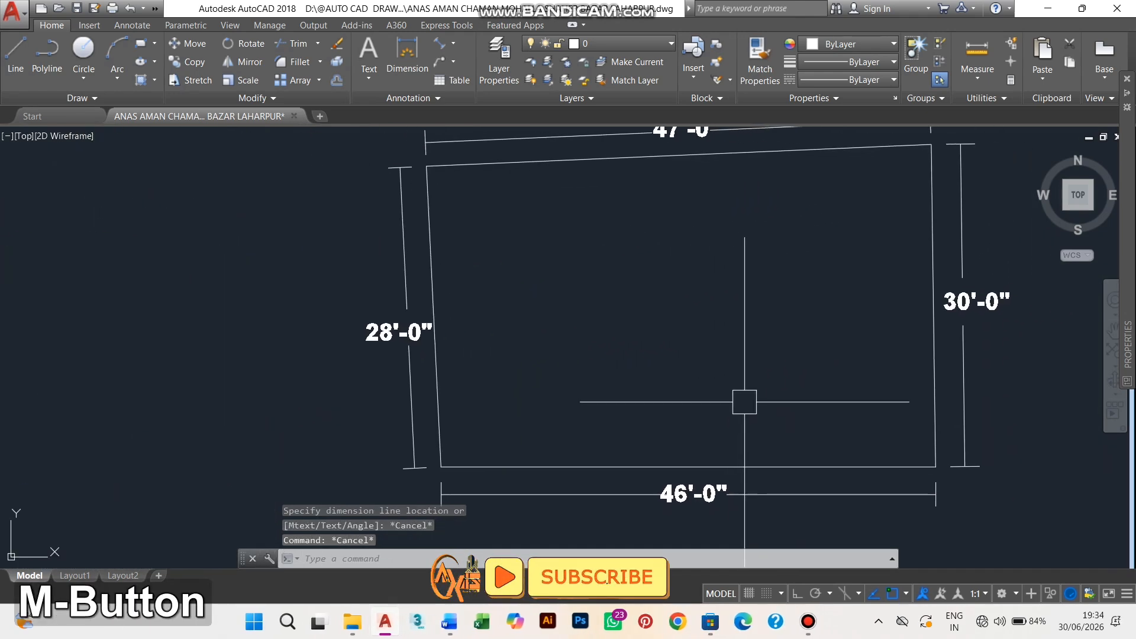
type("O")
key("space")
type("6'")
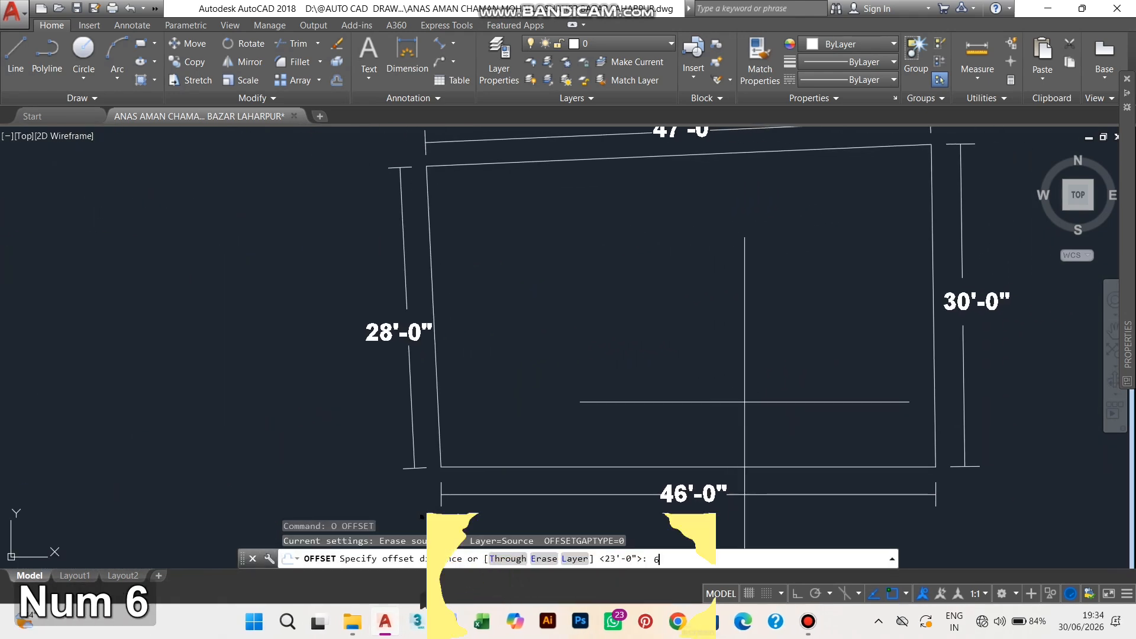
type("6")
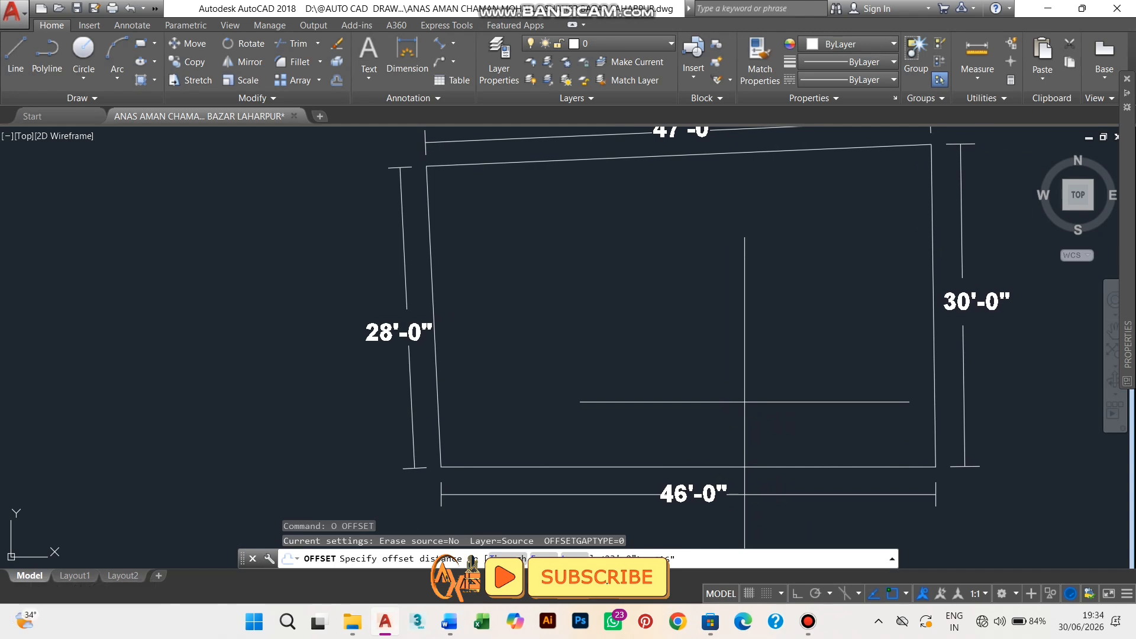
type("\"")
key("space")
left_click(766, 467)
left_click(812, 330)
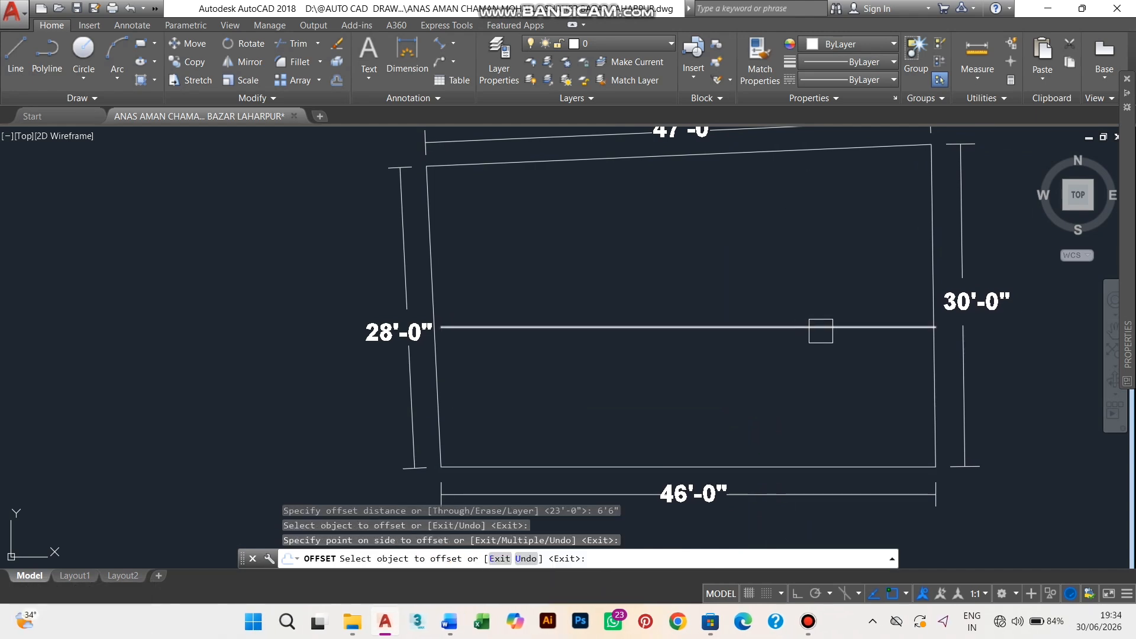
scroll(819, 330, "down", 5)
middle_click_drag(819, 329, 782, 327)
scroll(773, 342, "up", 4)
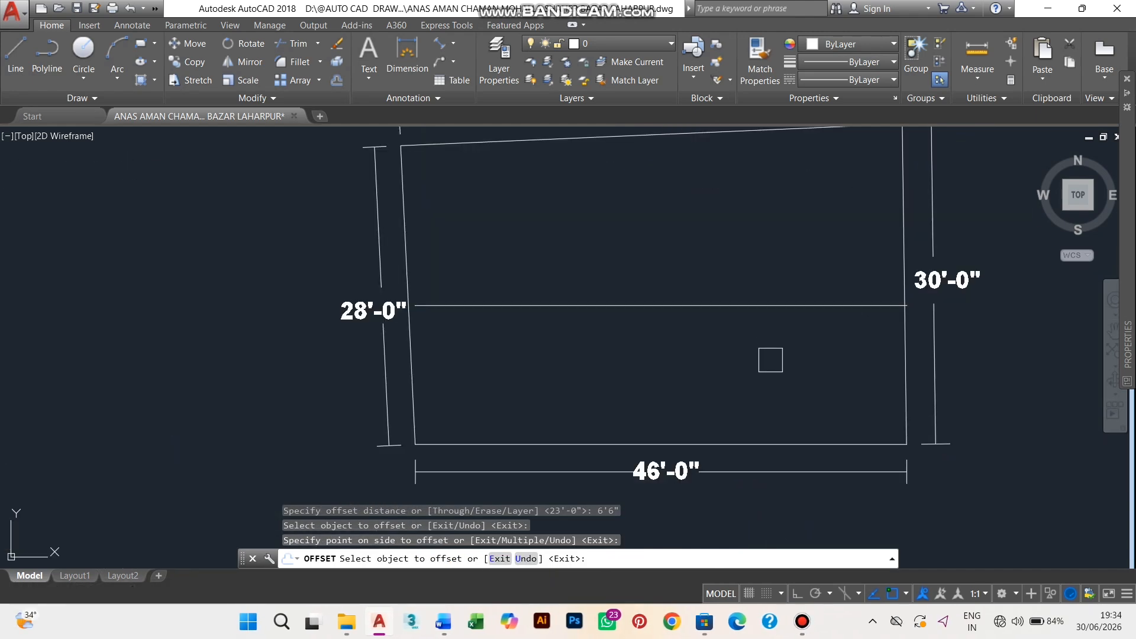
key("Escape")
Step: Measure the distance from the jall's upper edge to the hall's upper wall with an aligned dimension, without placing it
scroll(660, 434, "down", 3)
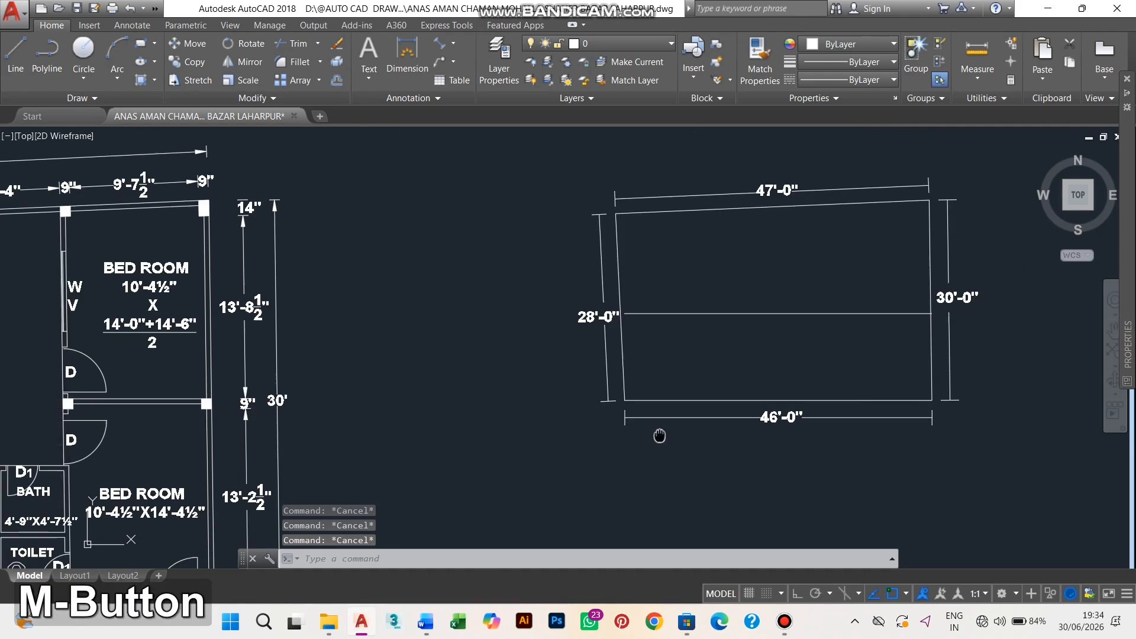
scroll(860, 434, "up", 3)
mouse_move(660, 433)
middle_mouse_down()
mouse_move(860, 434)
mouse_move(856, 421)
mouse_move(584, 355)
middle_mouse_up()
scroll(818, 432, "down", 3)
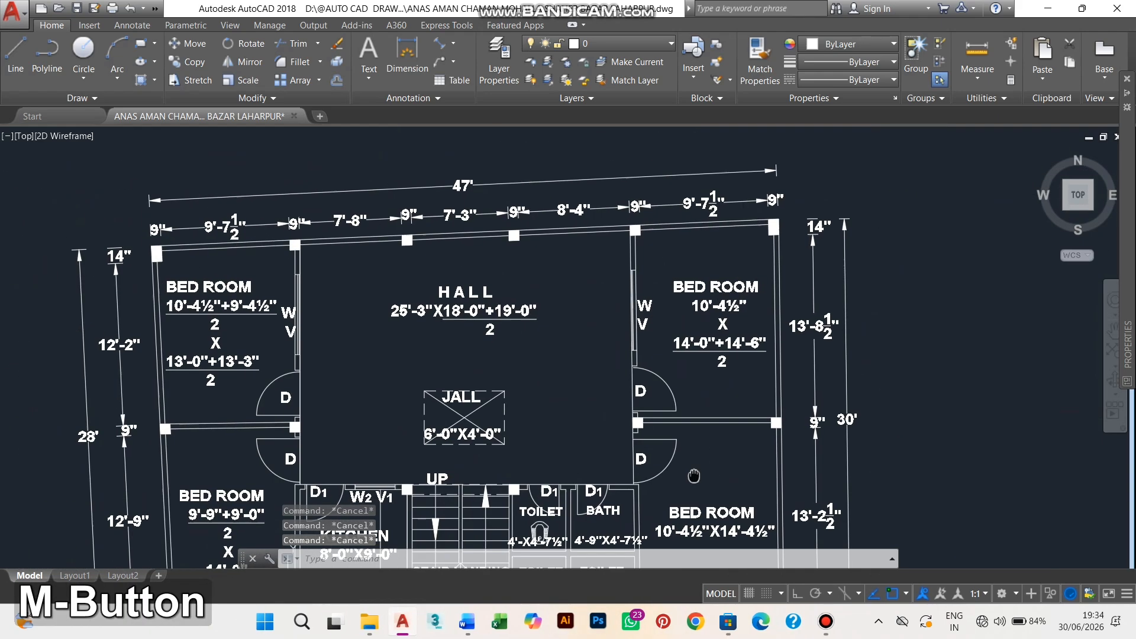
scroll(583, 355, "up", 4)
scroll(588, 344, "down", 1)
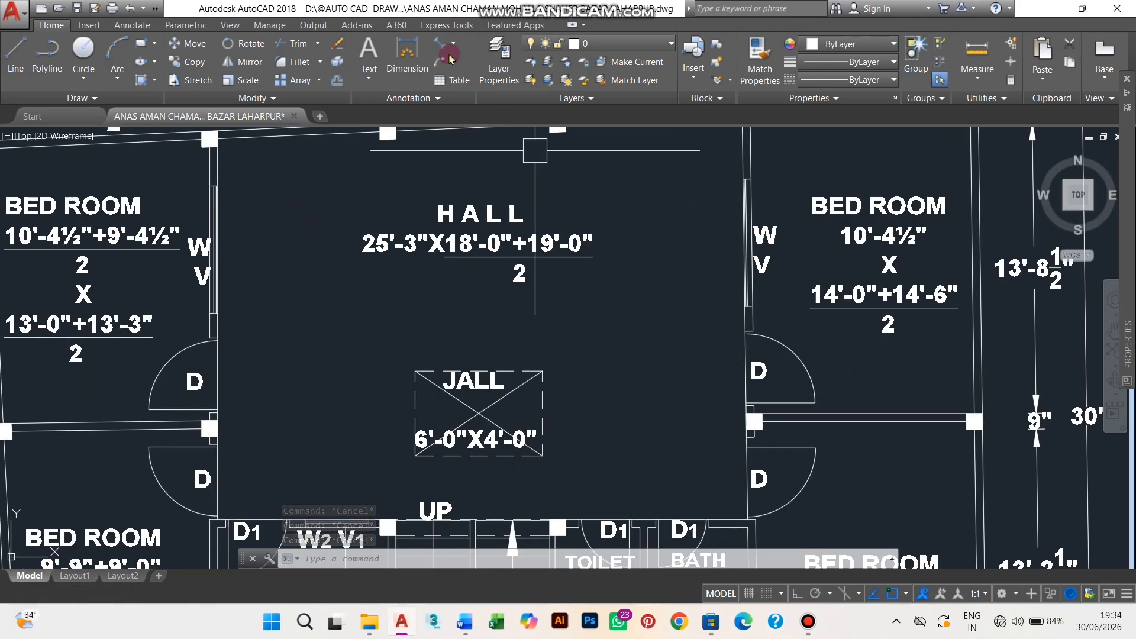
type("dal")
key("Return")
middle_click_drag(553, 343, 603, 374)
left_click(529, 401)
scroll(586, 242, "up", 2)
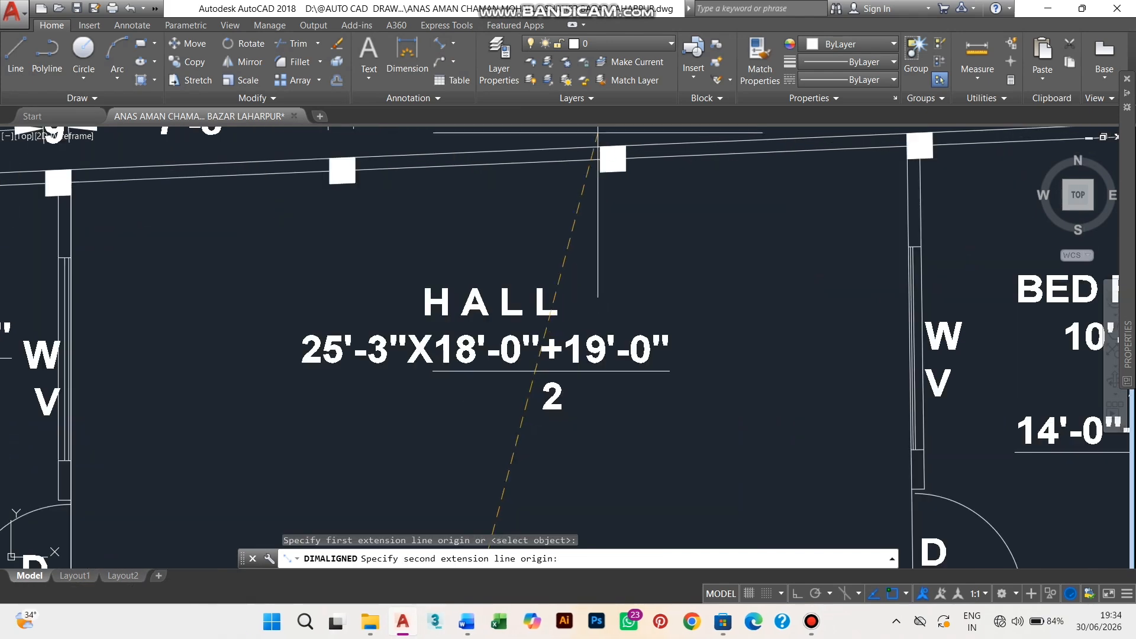
middle_click_drag(505, 186, 509, 222)
scroll(493, 206, "down", 2)
left_click(488, 205)
scroll(610, 353, "up", 2)
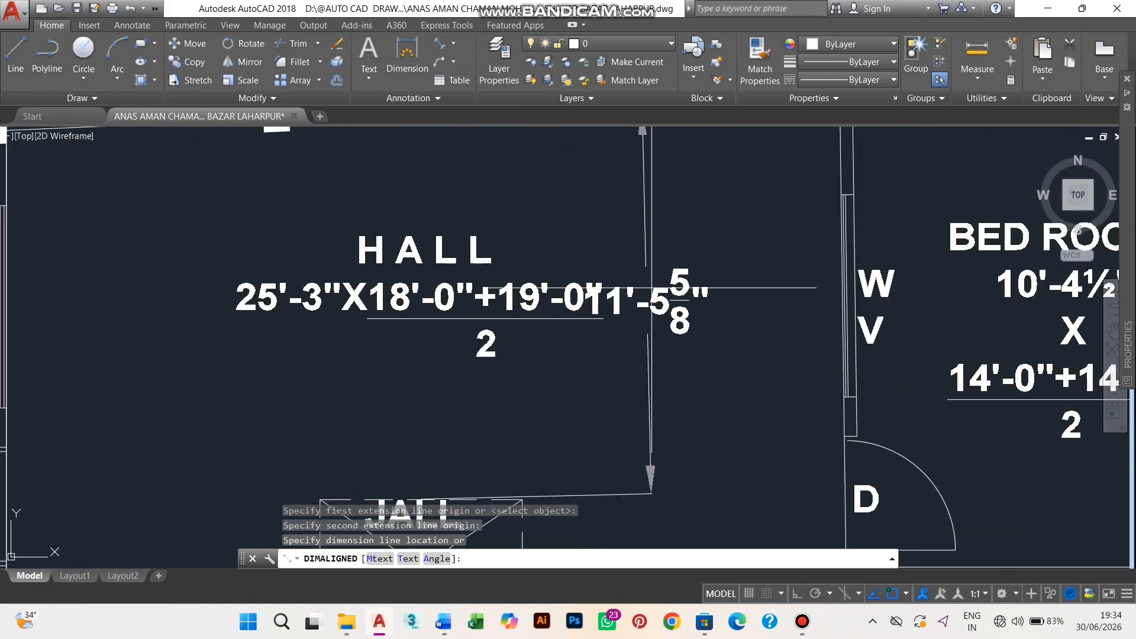
scroll(794, 360, "down", 5)
key("Escape")
scroll(671, 341, "up", 5)
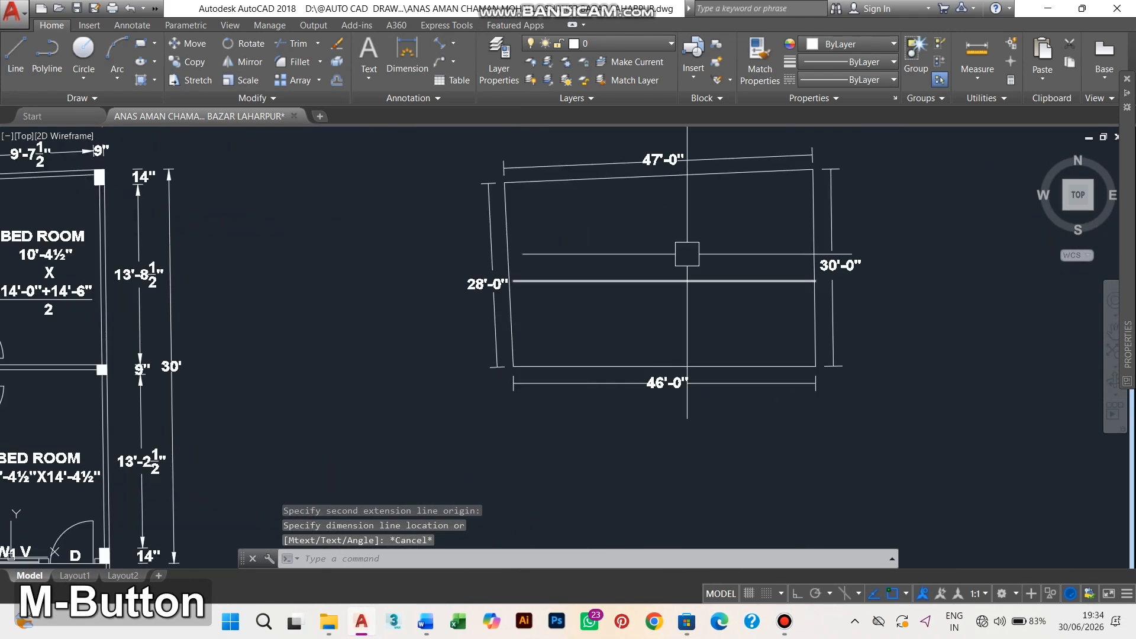
scroll(671, 342, "up", 2)
key("Escape")
key("Escape")
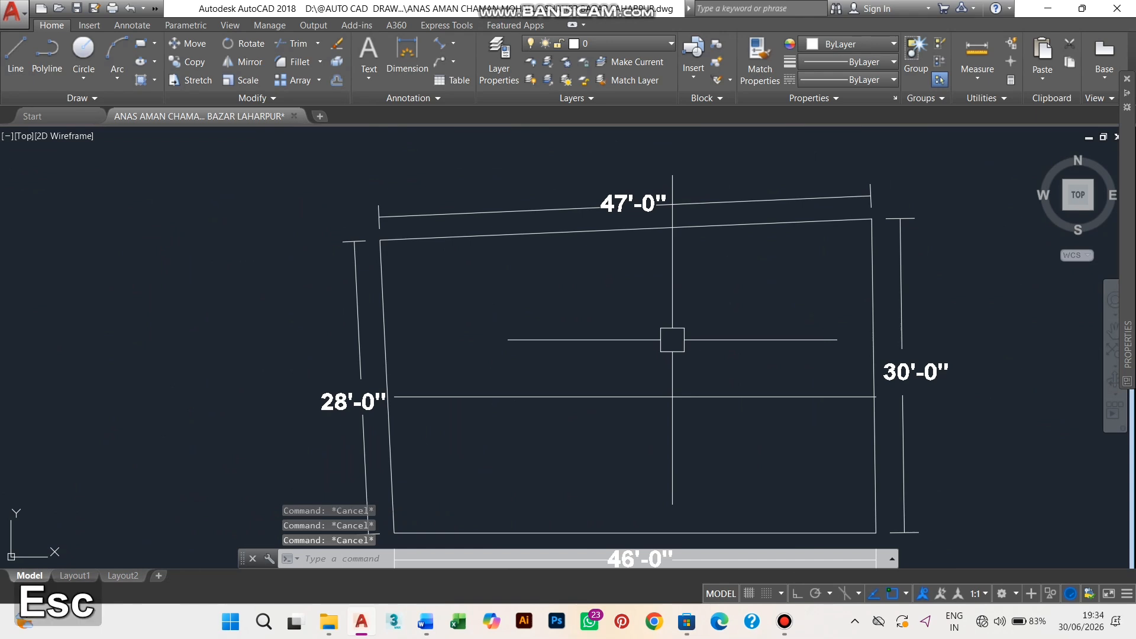
mouse_move(679, 343)
middle_mouse_down()
mouse_move(646, 272)
mouse_move(388, 380)
mouse_move(385, 371)
mouse_move(542, 330)
middle_mouse_up()
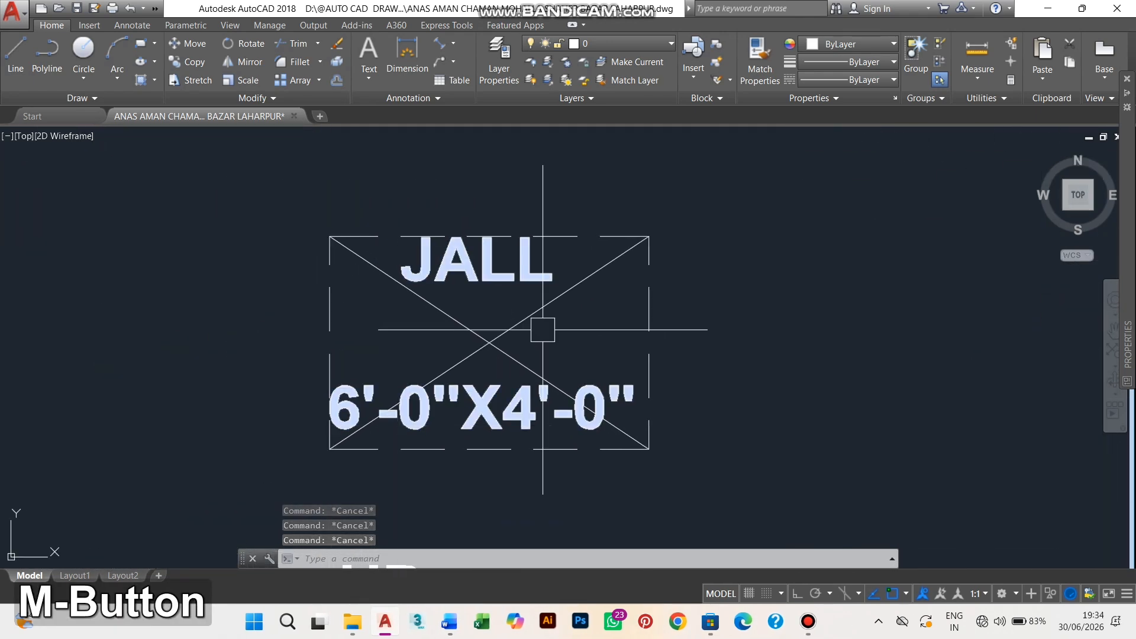
left_click(453, 63)
scroll(444, 383, "up", 2)
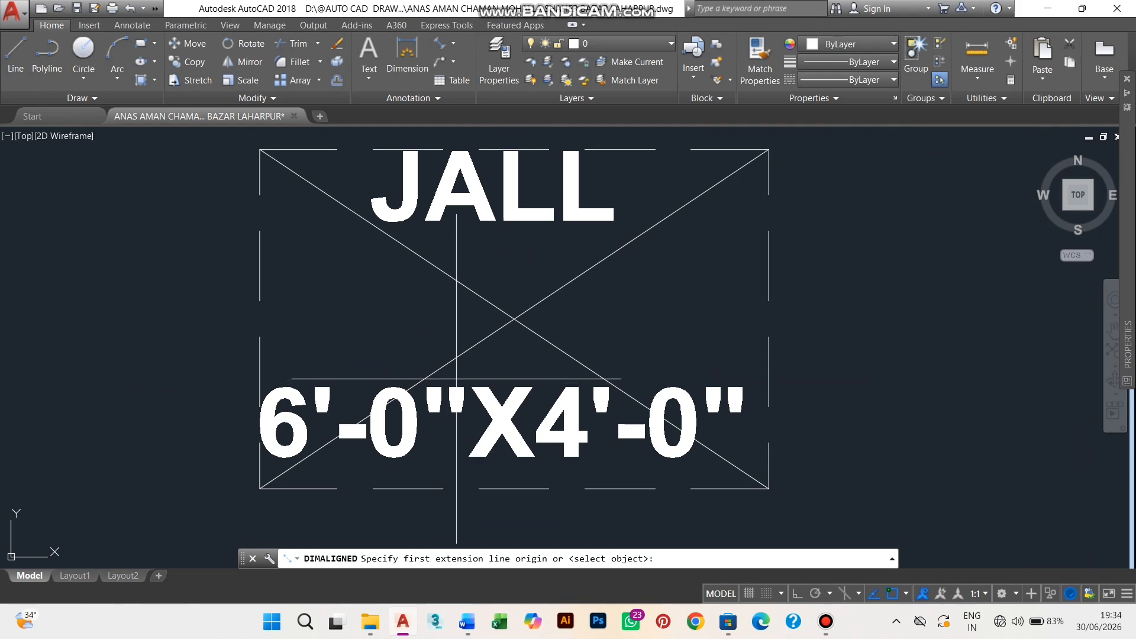
middle_click_drag(538, 337, 468, 320)
key("Escape")
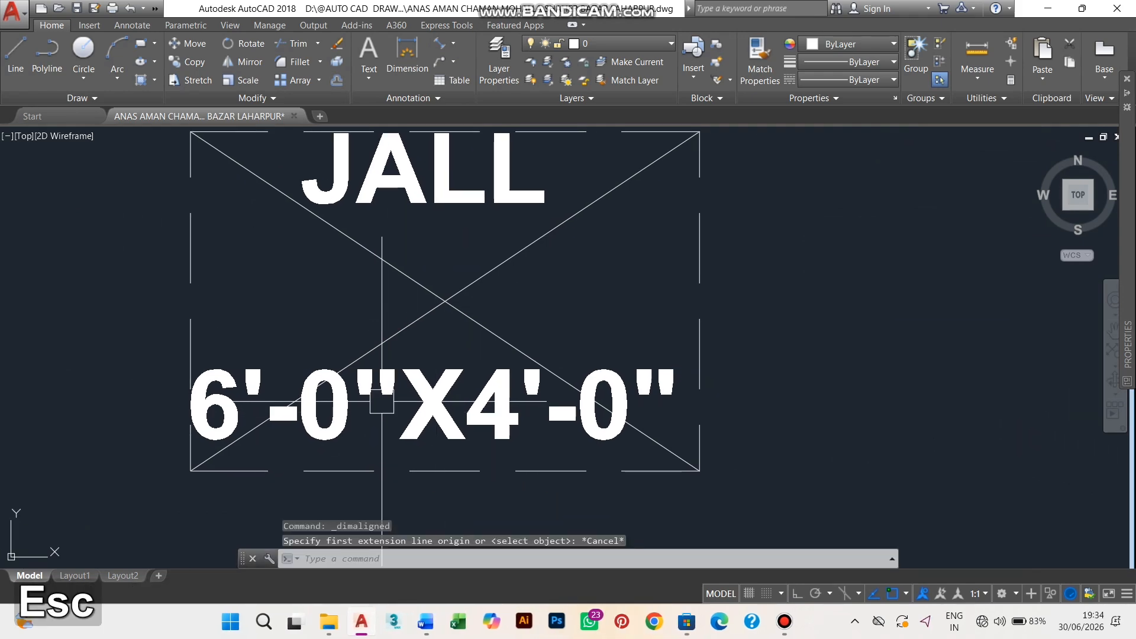
Step: Offset the horizontal line inside the half-size outline 2' upward
scroll(383, 403, "down", 6)
middle_click_drag(393, 411, 260, 354)
scroll(260, 354, "down", 4)
middle_click_drag(632, 327, 616, 370)
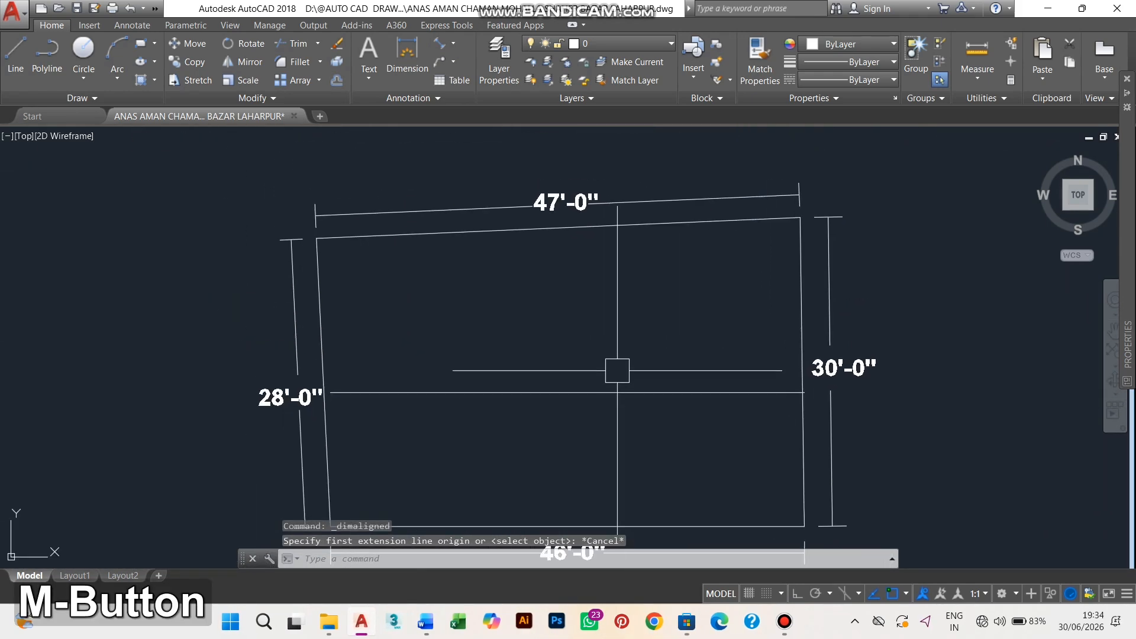
key("Escape")
type("o")
key("space")
type("2")
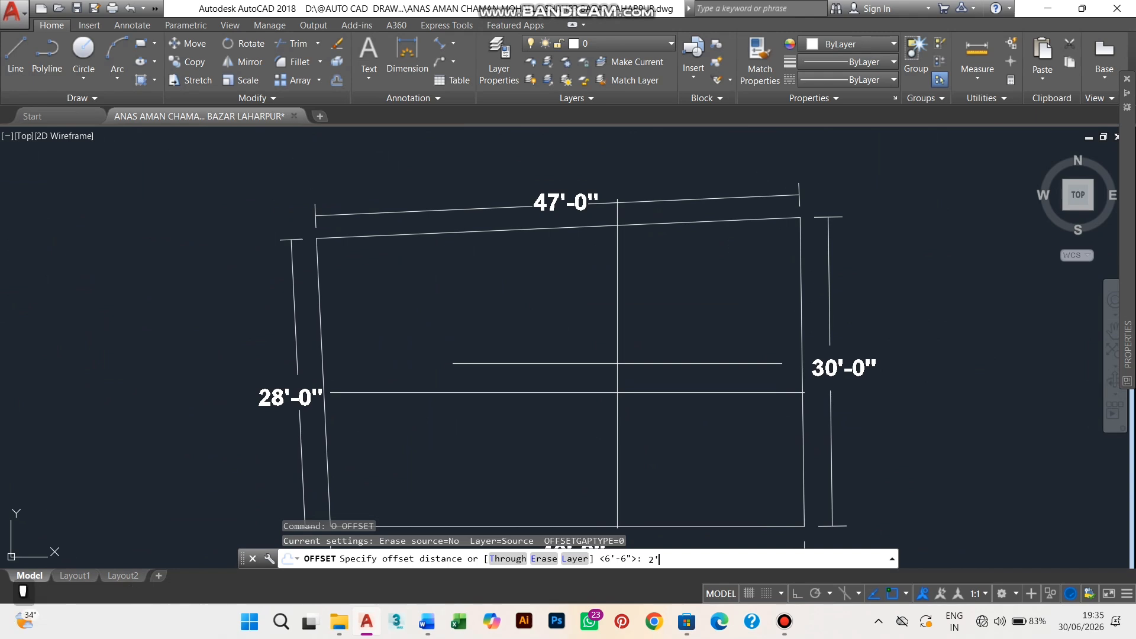
key("space")
left_click(612, 380)
left_click(612, 388)
left_click(614, 327)
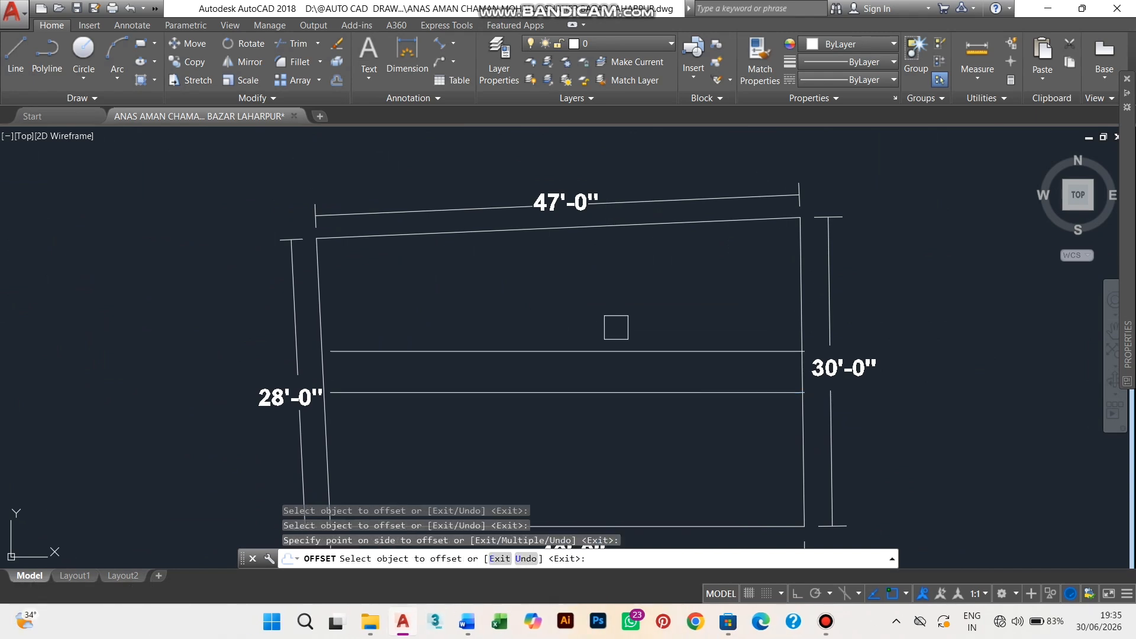
middle_click_drag(608, 364, 656, 335)
scroll(664, 340, "up", 2)
key("Escape")
Step: Draw a vertical line joining the midpoints of the two horizontal lines inside the outline
type("l")
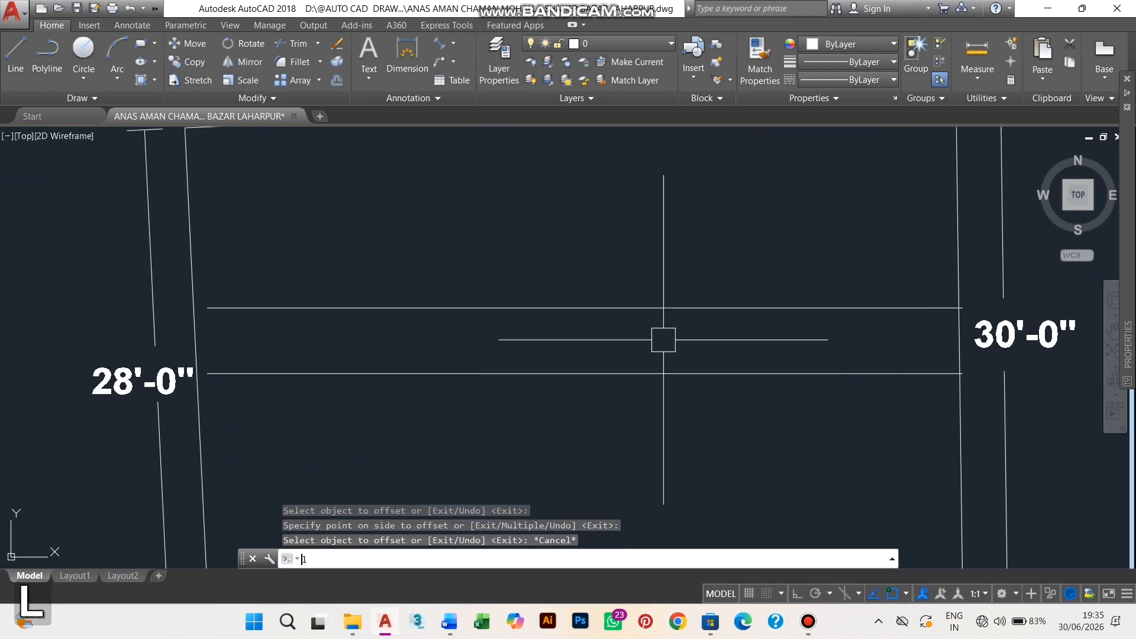
key("space")
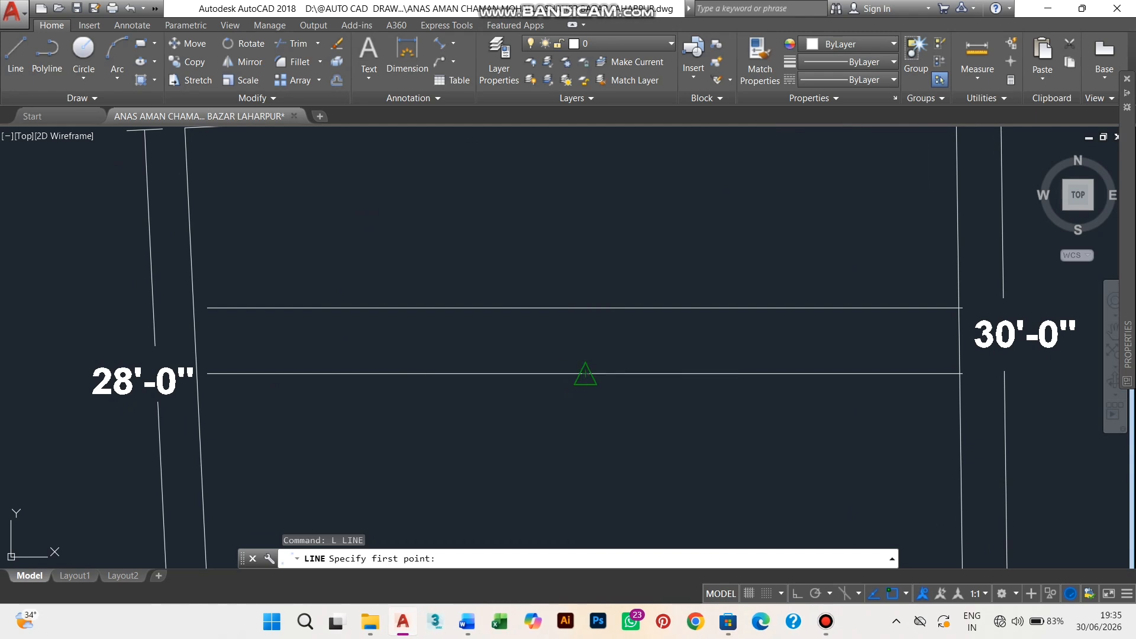
left_click(585, 373)
middle_click_drag(682, 288, 660, 323)
left_click(561, 344)
key("Escape")
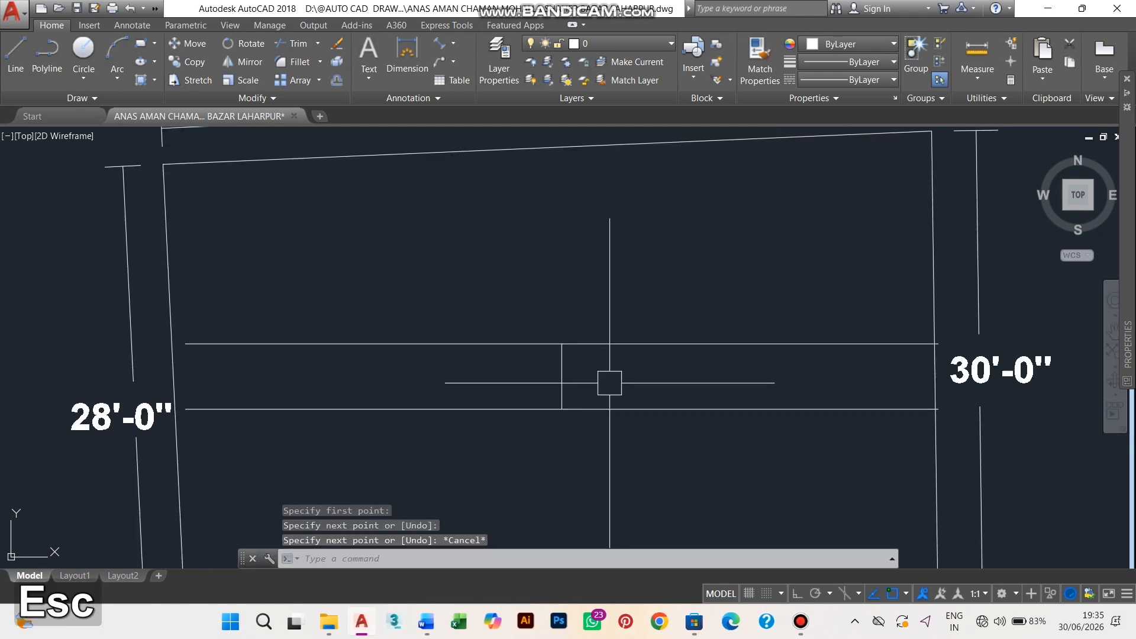
Step: Offset the short vertical line between the two horizontal lines 3' to the right
type("o")
key("space")
type("3'")
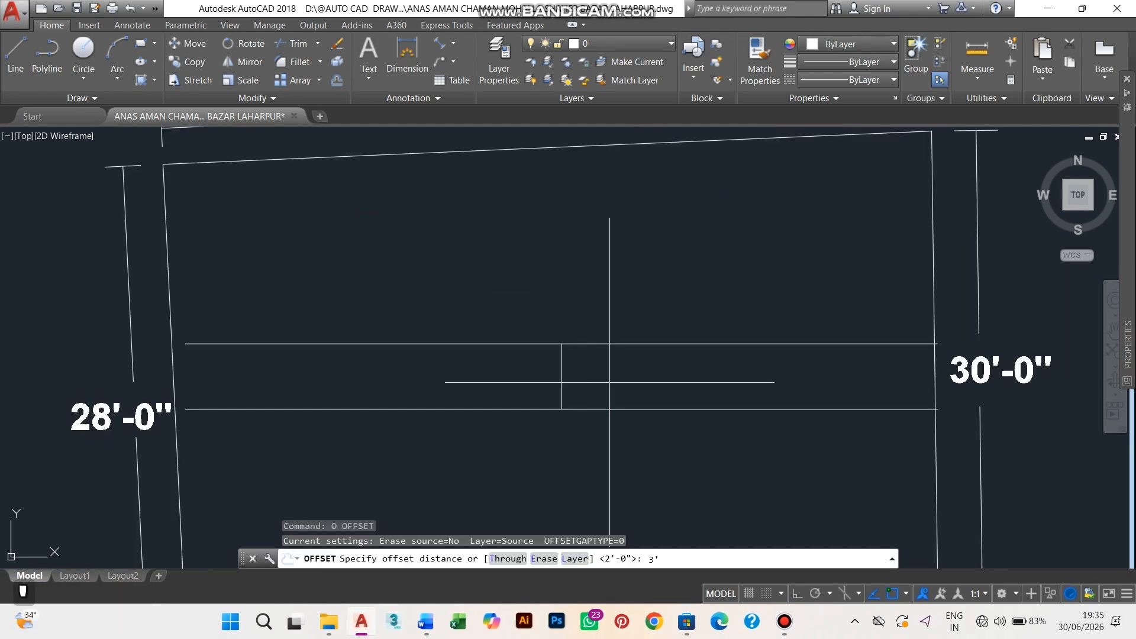
scroll(610, 383, "up", 2)
key("space")
left_click(532, 386)
left_click(810, 386)
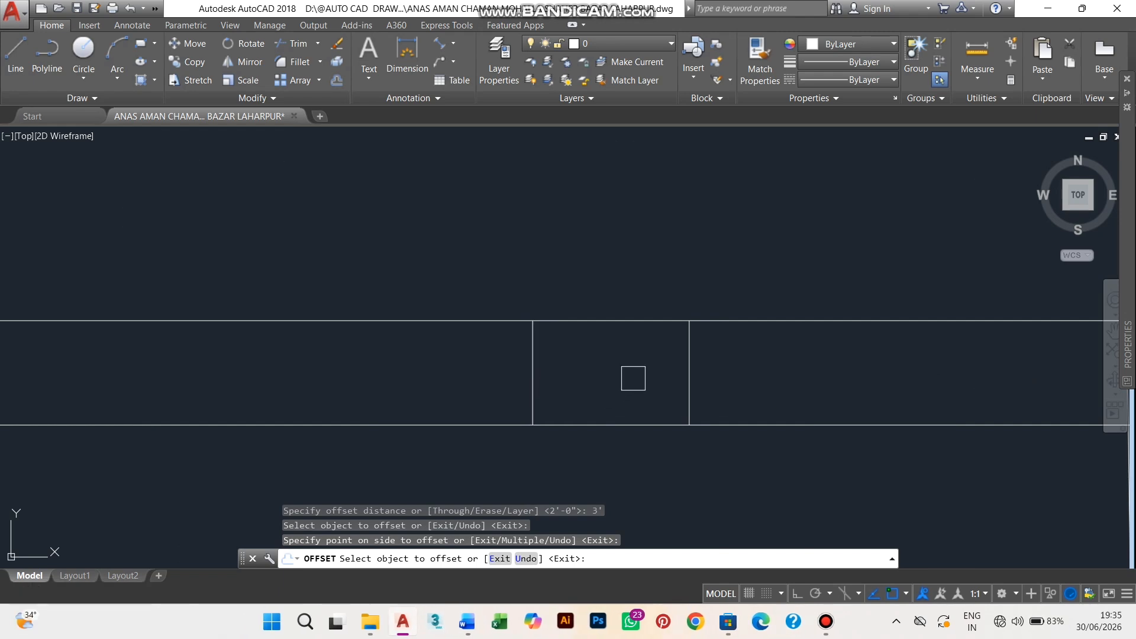
Step: Undo the last offset of the short vertical line
key("ctrl+z")
key("Escape")
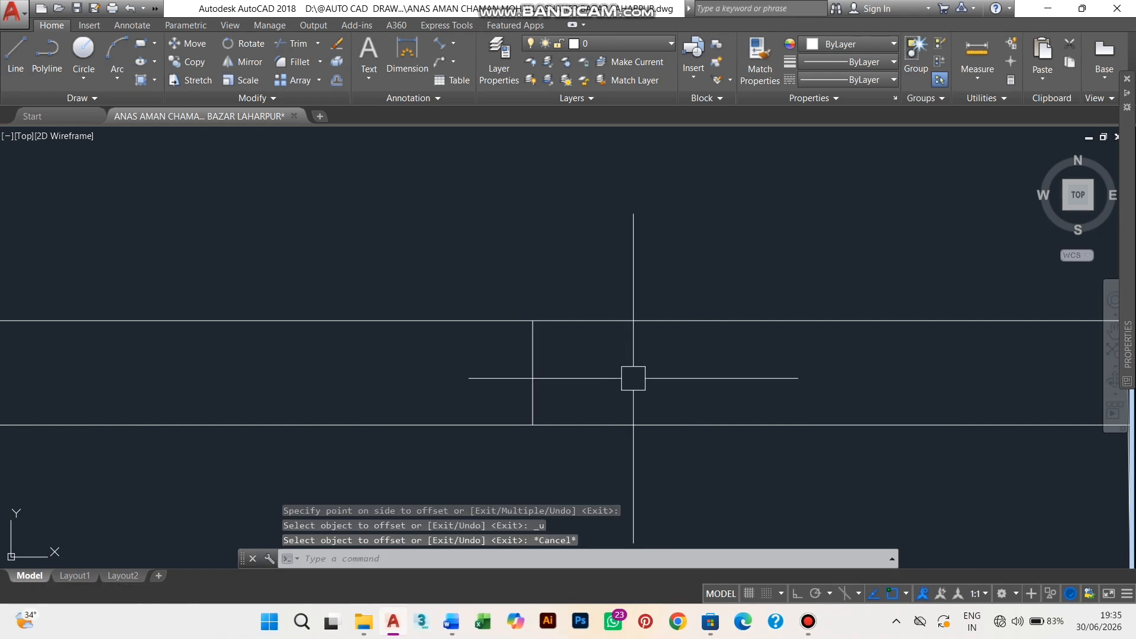
key("Escape")
Step: Offset the short vertical line 1'6" to both sides and delete the original middle line
key("space")
type("1'6")
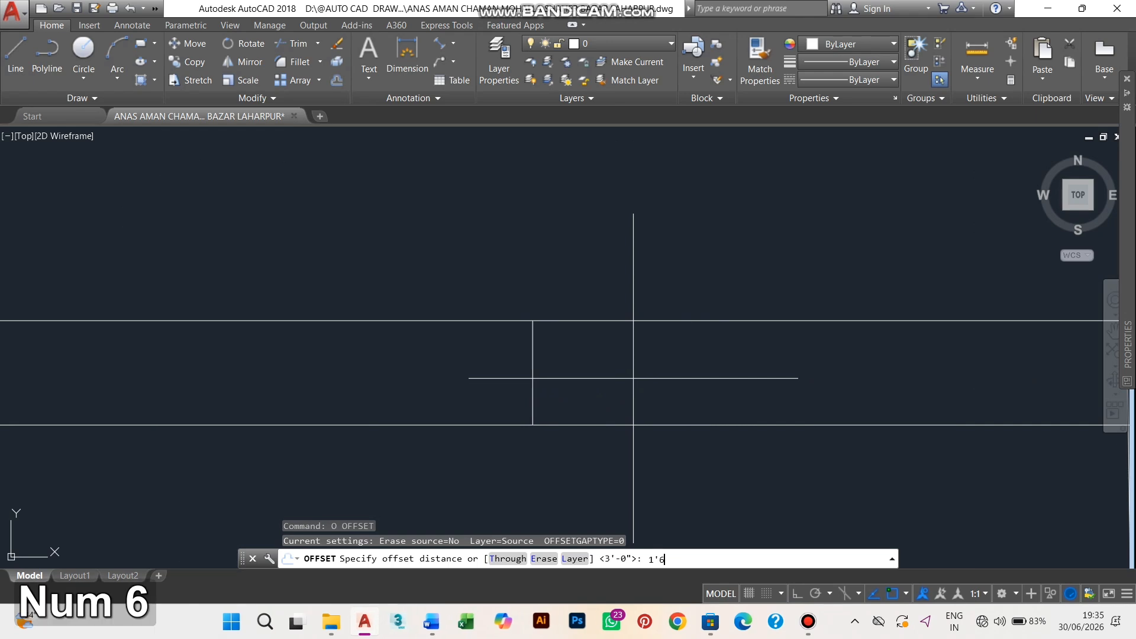
type("\"")
key("space")
left_click(530, 385)
left_click(569, 388)
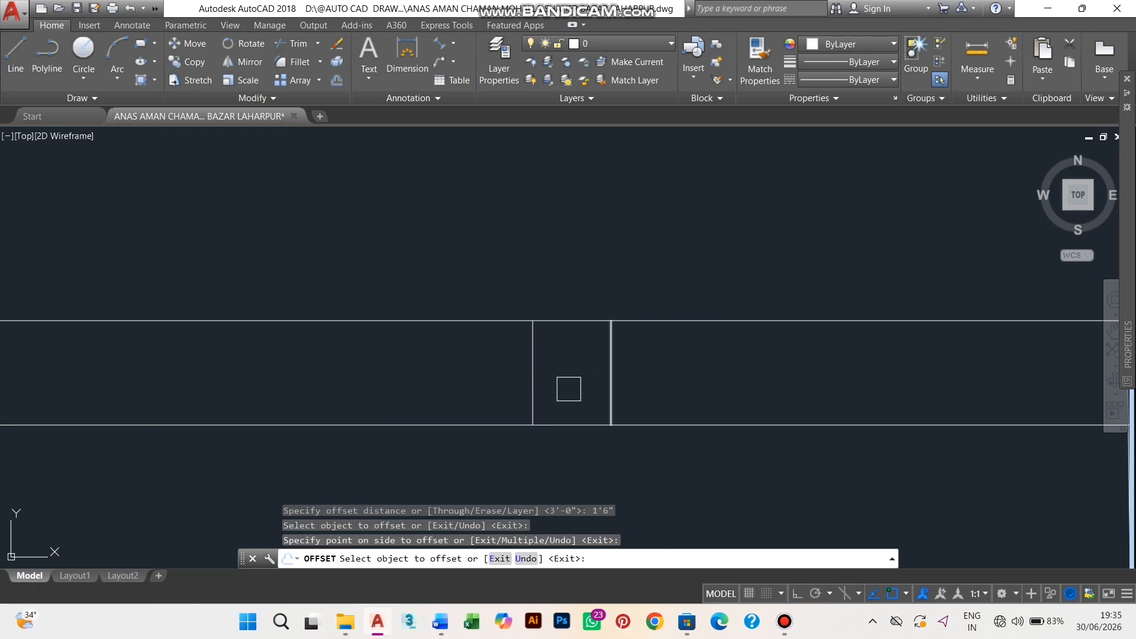
left_click(538, 389)
left_click(495, 391)
key("Escape")
left_click(531, 396)
scroll(649, 394, "down", 4)
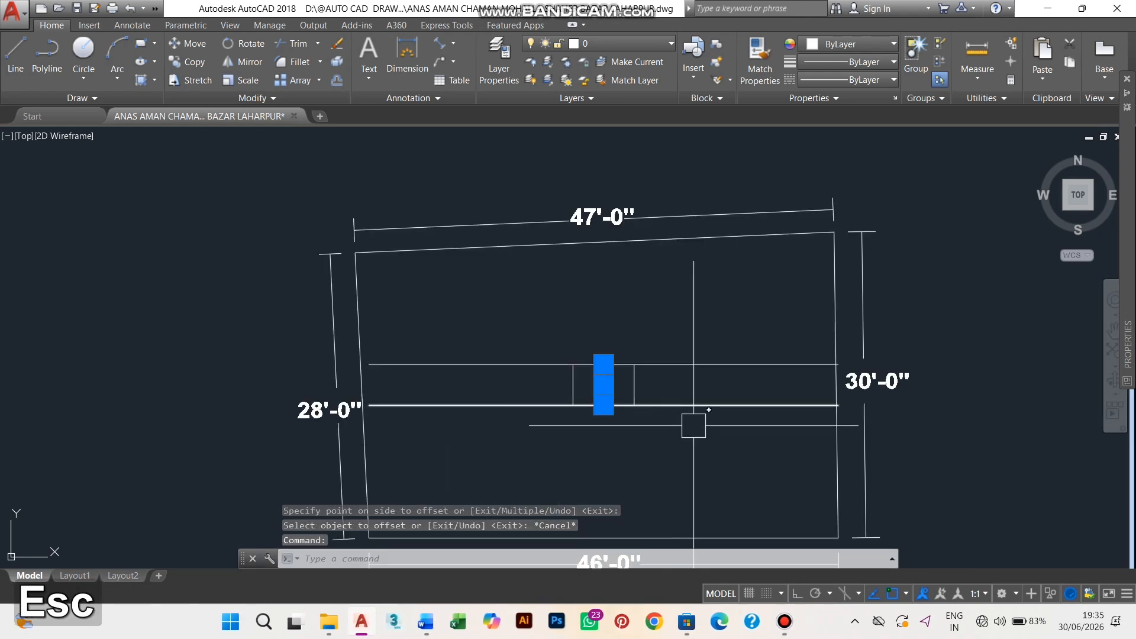
key("Delete")
Step: Trim the two horizontal lines outside the short vertical lines, leaving the jall rectangle inside the half-size outline
type("tr")
key("space")
key("space")
left_click(717, 453)
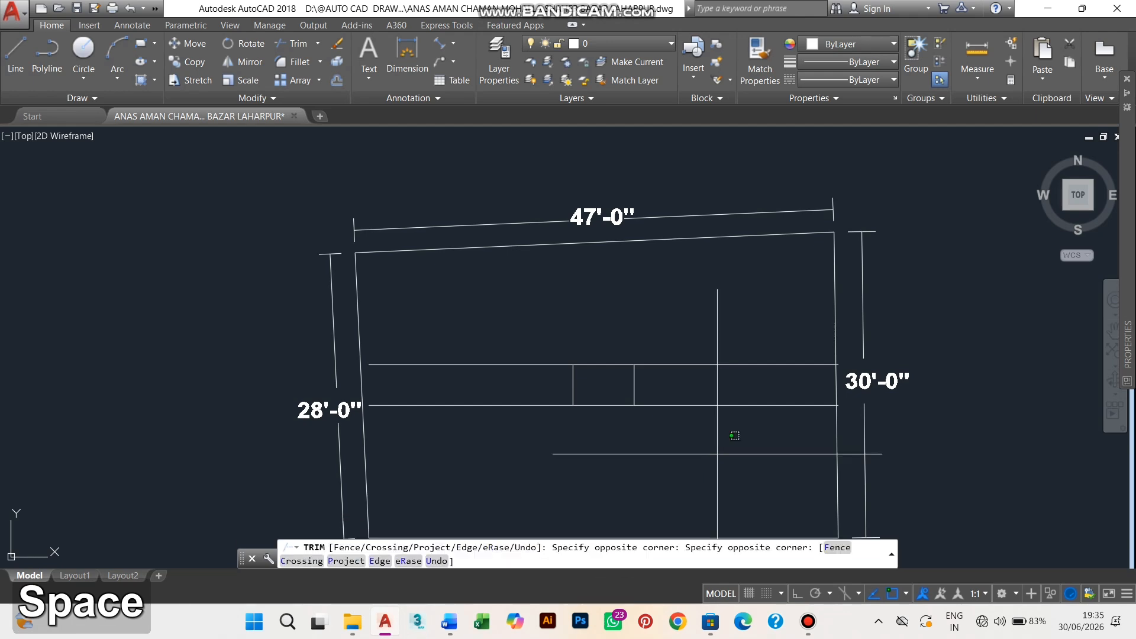
left_click(729, 333)
left_click(502, 456)
left_click(491, 323)
left_click(635, 395)
middle_click_drag(712, 410, 701, 347)
scroll(713, 335, "down", 2)
key("Escape")
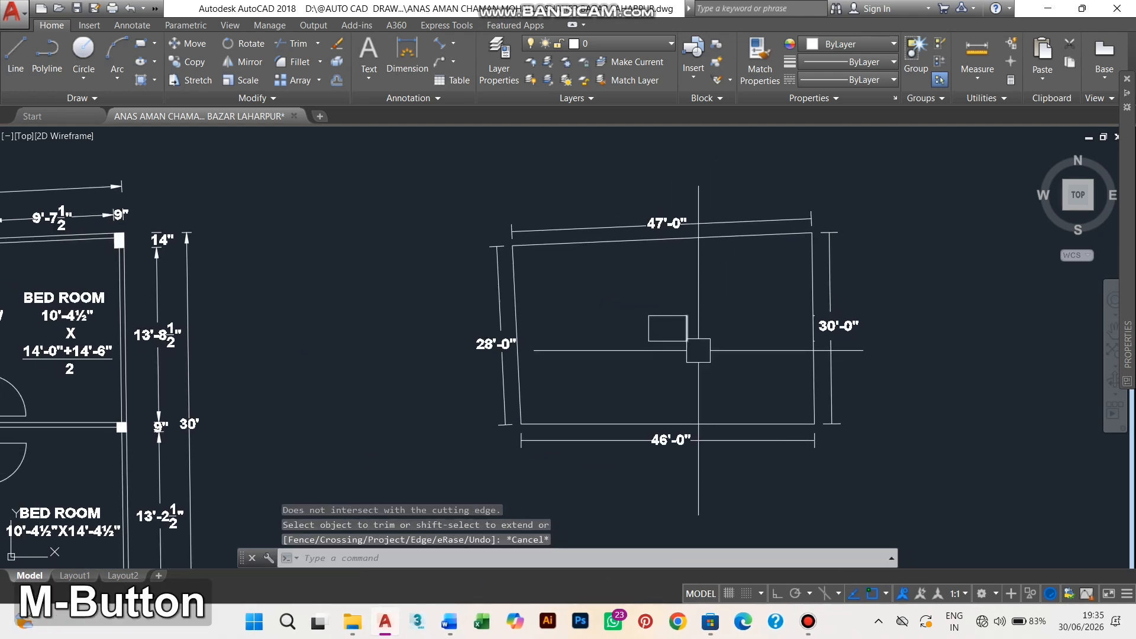
Step: Copy the floor plan's JALL 6'-0"X4'-0" label onto the half-size jall rectangle
type("co")
key("Return")
middle_click_drag(480, 354, 718, 357)
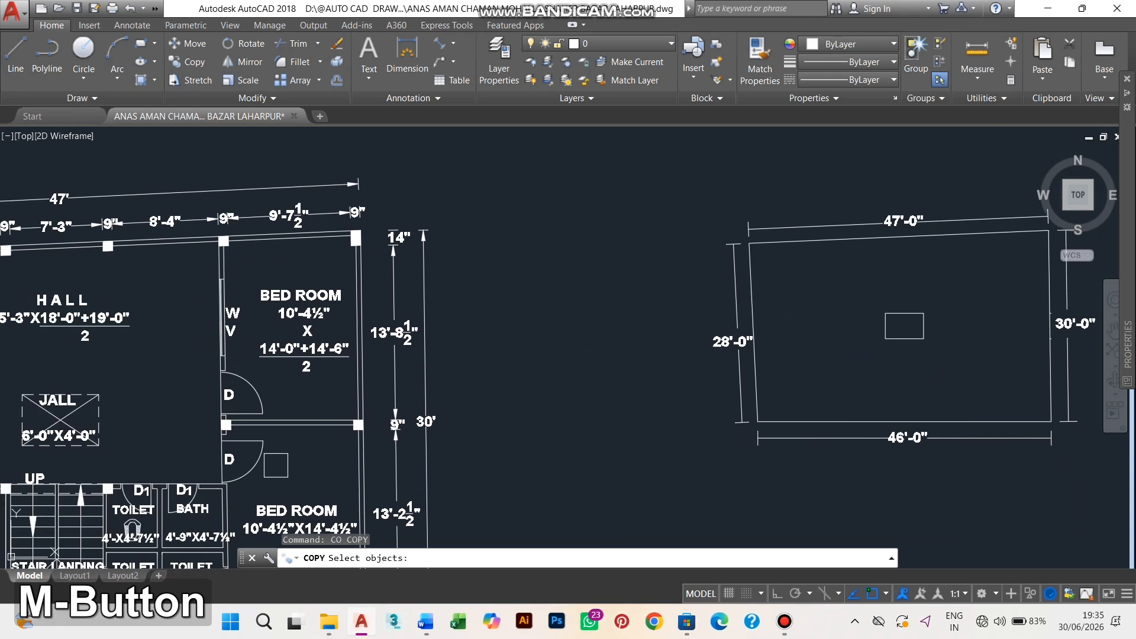
scroll(160, 373, "up", 6)
middle_click_drag(121, 447, 525, 379)
left_click(300, 350)
key("space")
left_click(132, 416)
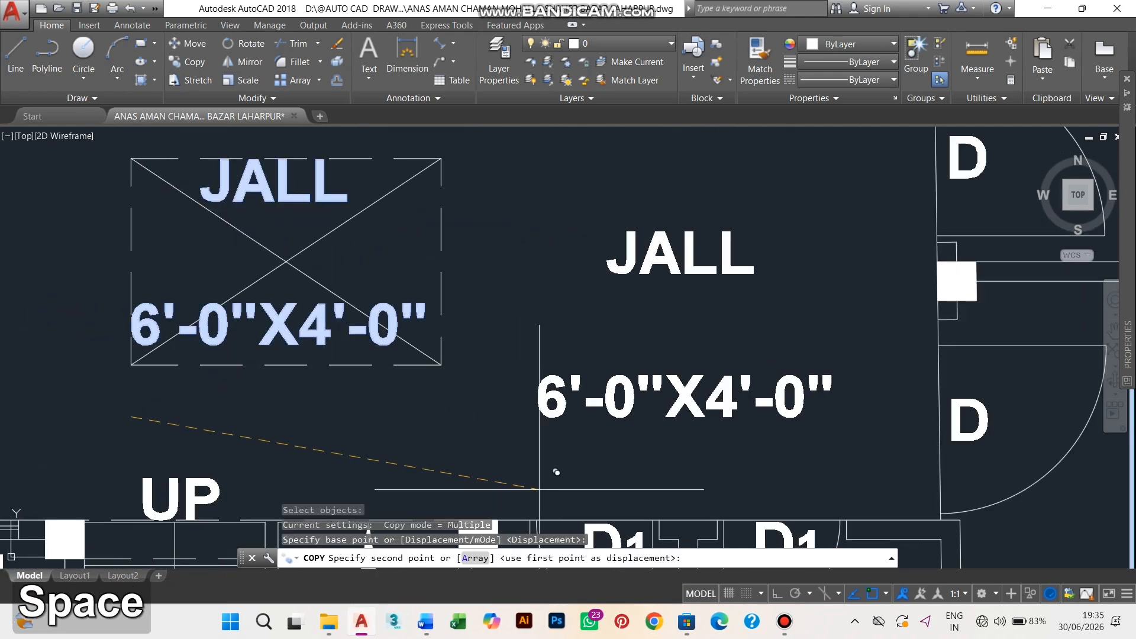
scroll(538, 489, "down", 4)
middle_click_drag(852, 487, 301, 517)
scroll(928, 471, "down", 2)
scroll(529, 377, "up", 2)
scroll(628, 338, "up", 4)
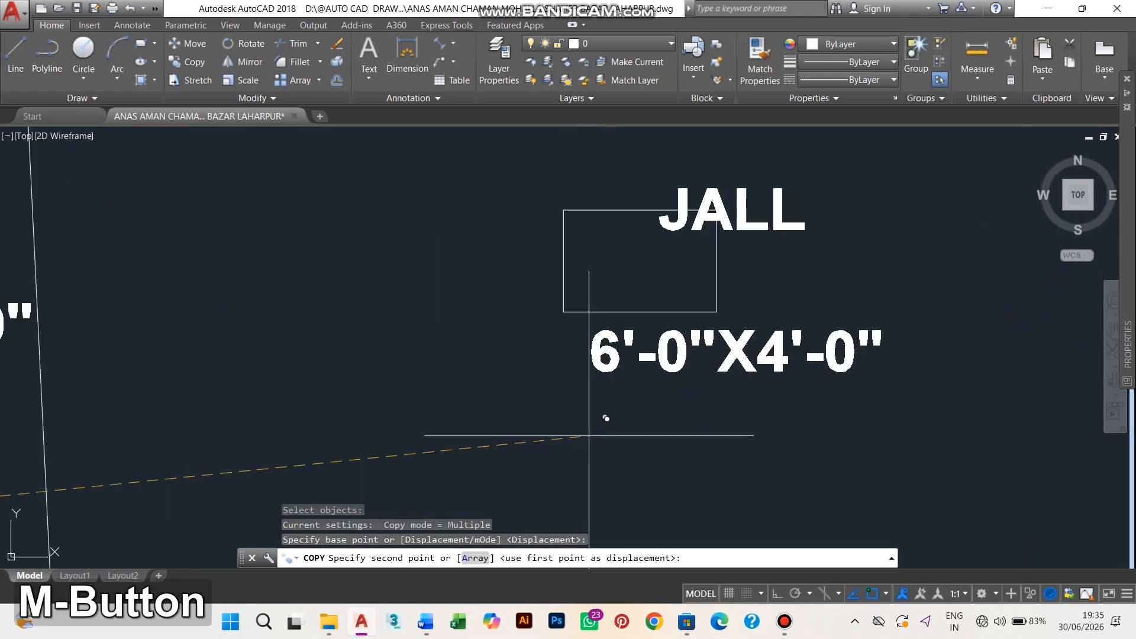
left_click(504, 466)
key("Escape")
Step: Set the text height of the copied JALL label to 6"
left_click(633, 395)
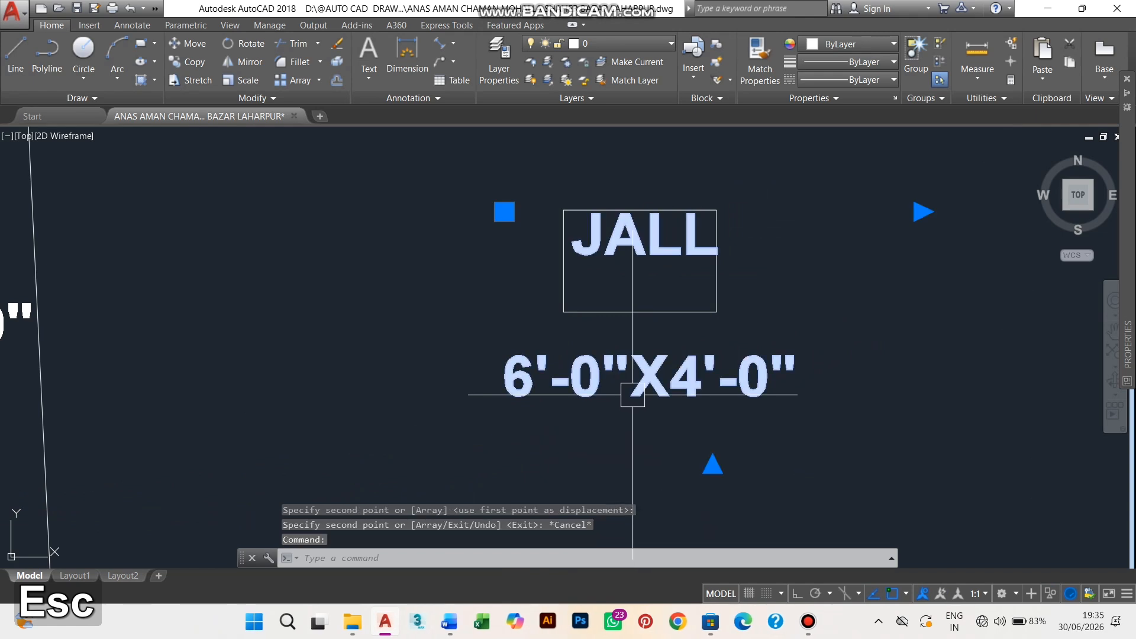
double_click(900, 362)
key("ctrl+a")
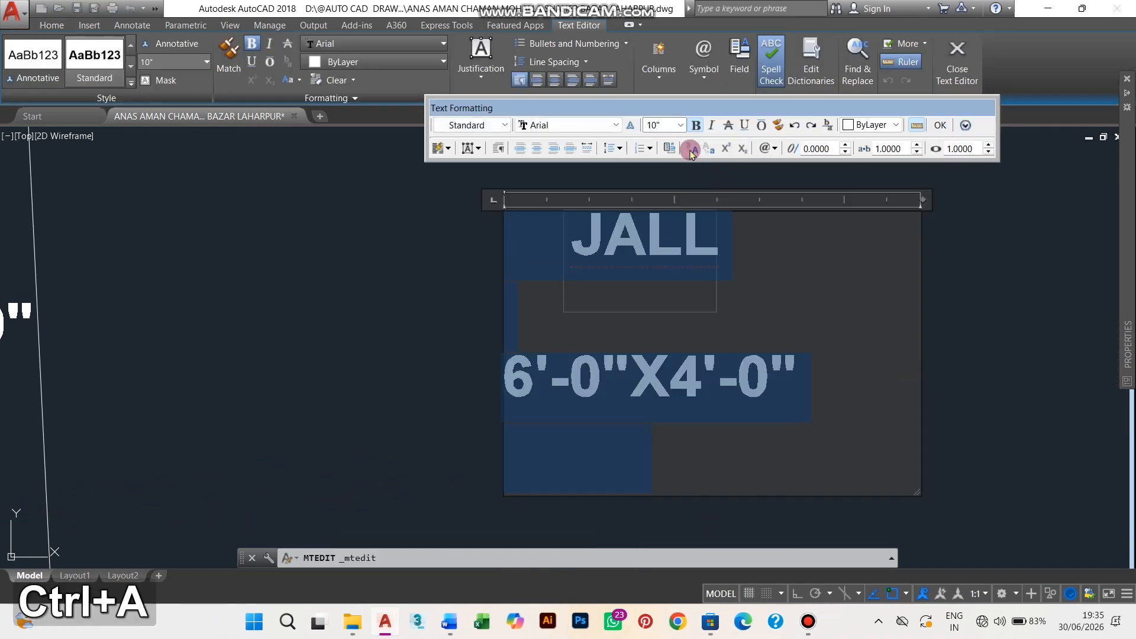
left_click(679, 128)
left_click(680, 127)
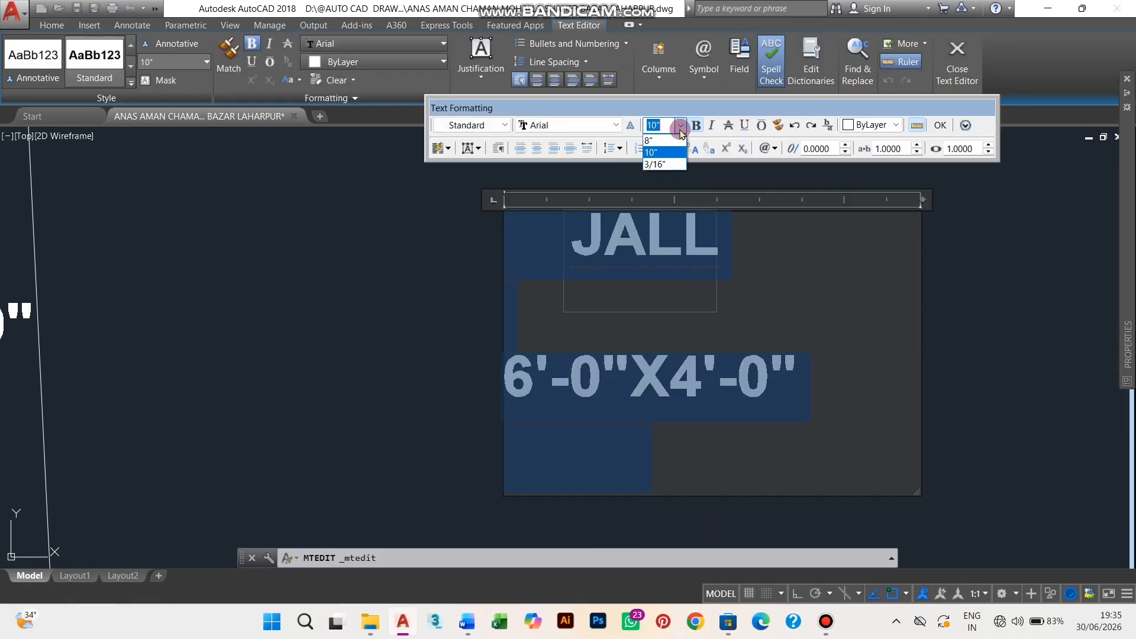
type("6\"")
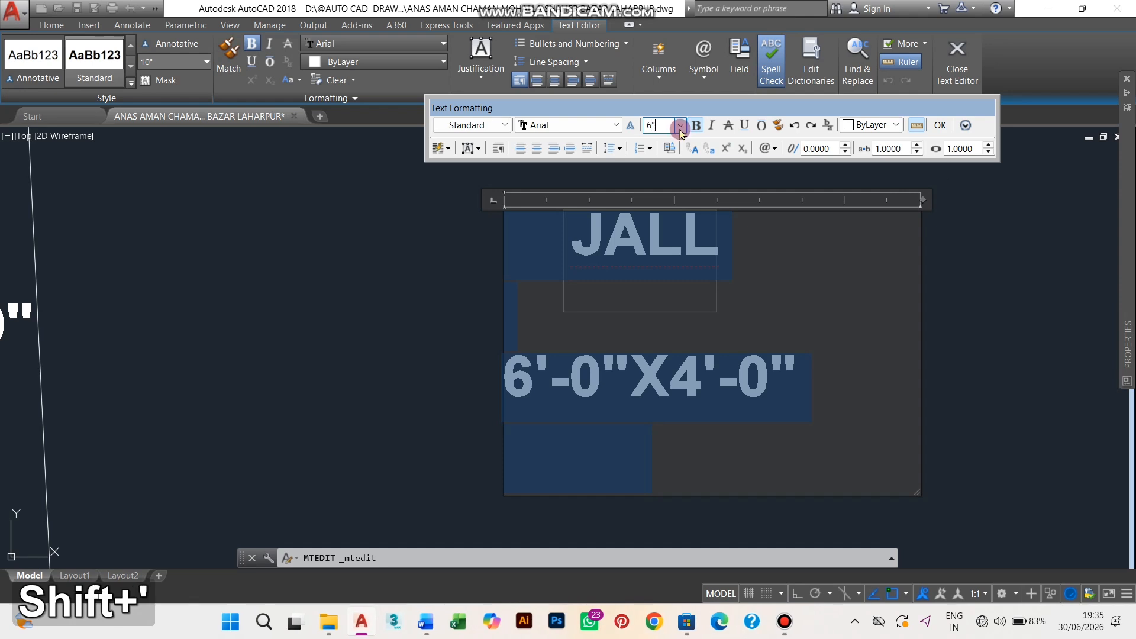
key("Return")
Step: Shift both lines of the label over the jall rectangle with leading spaces and remove the blank line between them
left_click(535, 229)
scroll(645, 232, "up", 2)
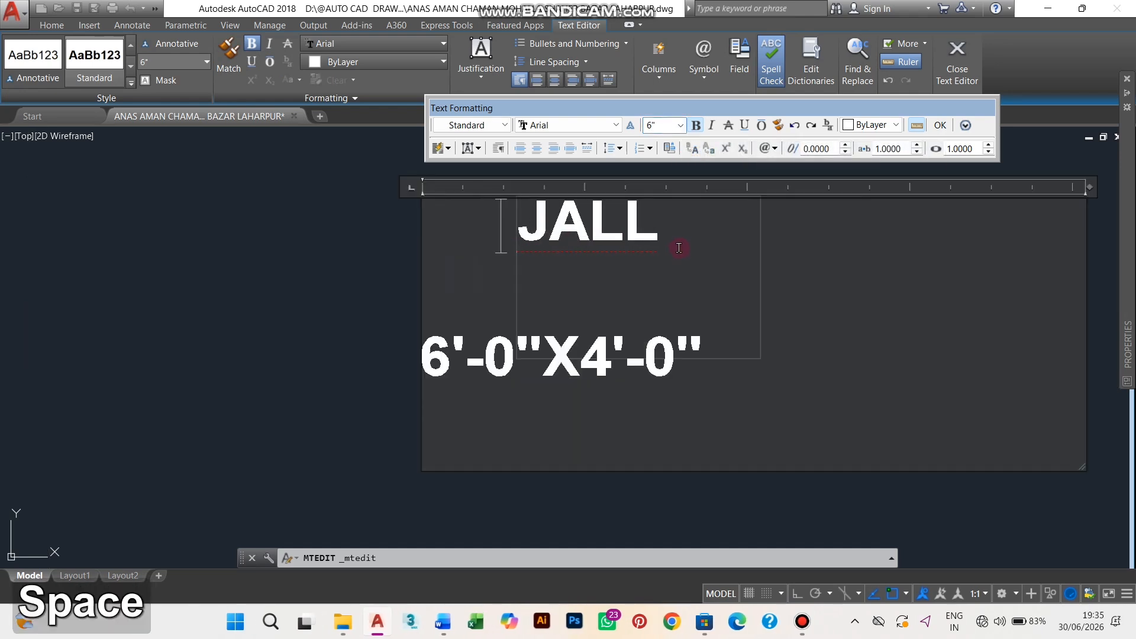
left_click(424, 359)
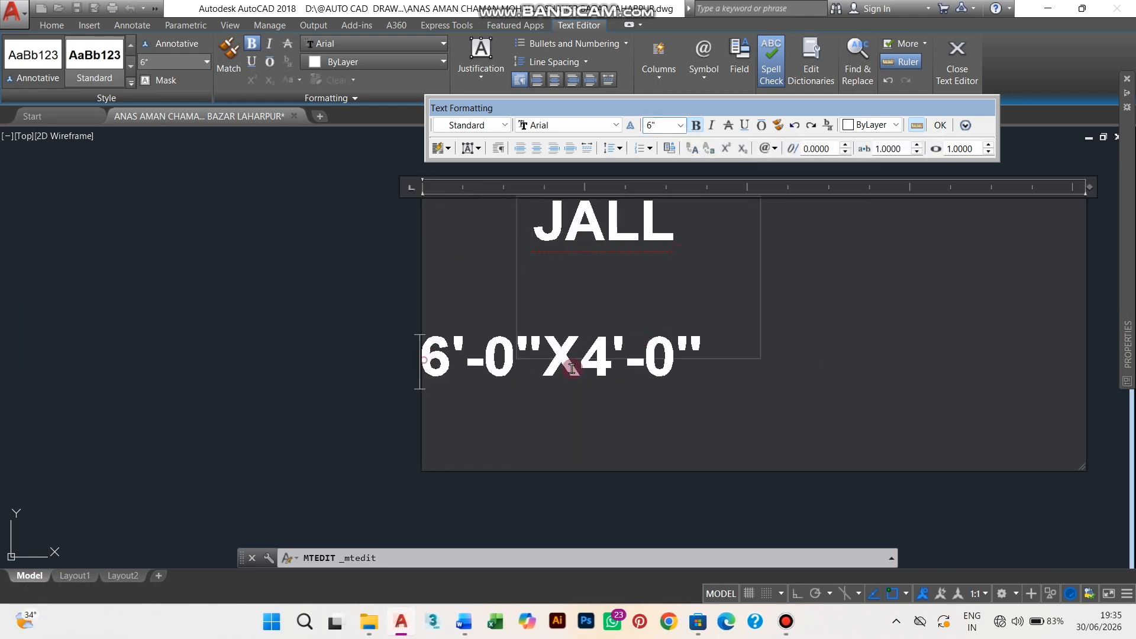
key("BackSpace")
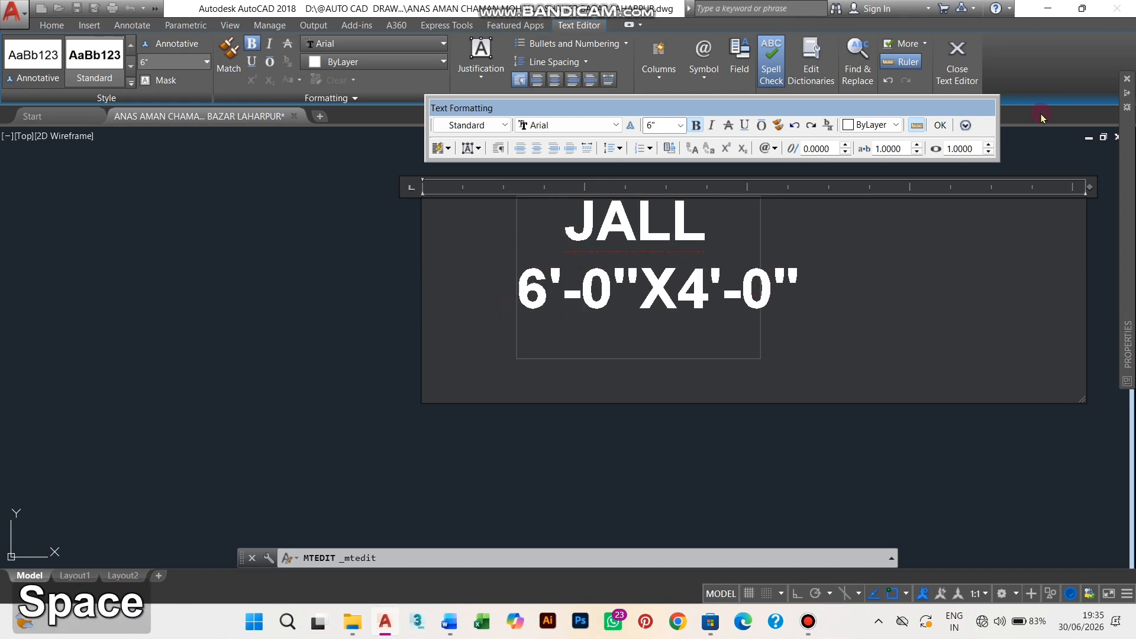
left_click(940, 125)
mouse_move(811, 284)
middle_mouse_down()
mouse_move(581, 325)
mouse_move(654, 367)
middle_mouse_up()
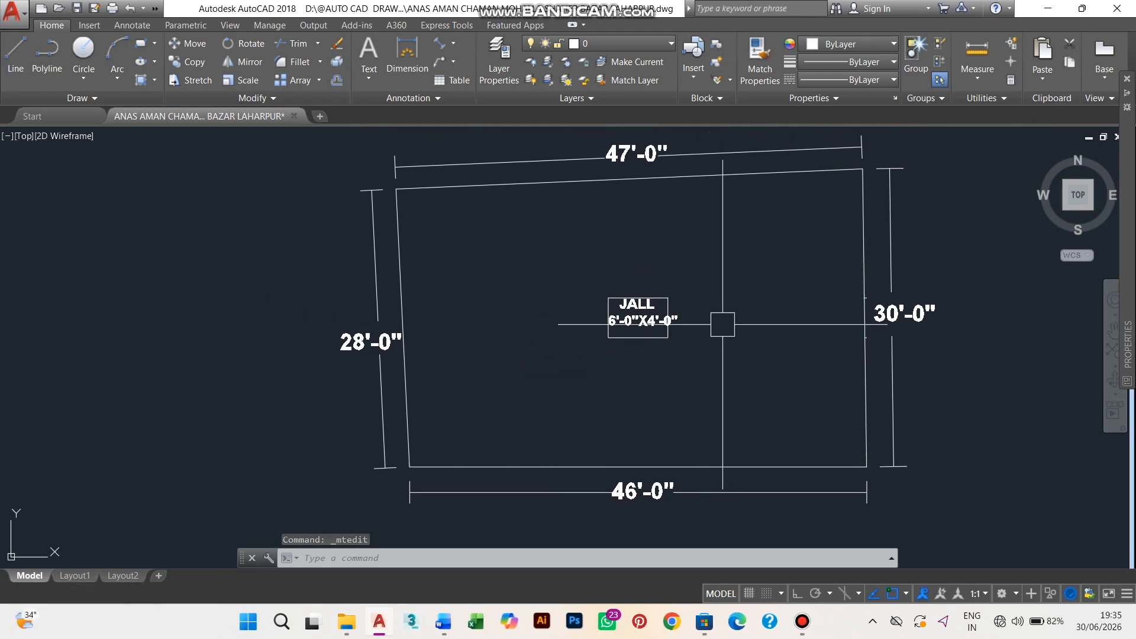
mouse_move(723, 325)
middle_mouse_down()
mouse_move(712, 316)
mouse_move(763, 312)
middle_mouse_up()
key("Escape")
key("Escape")
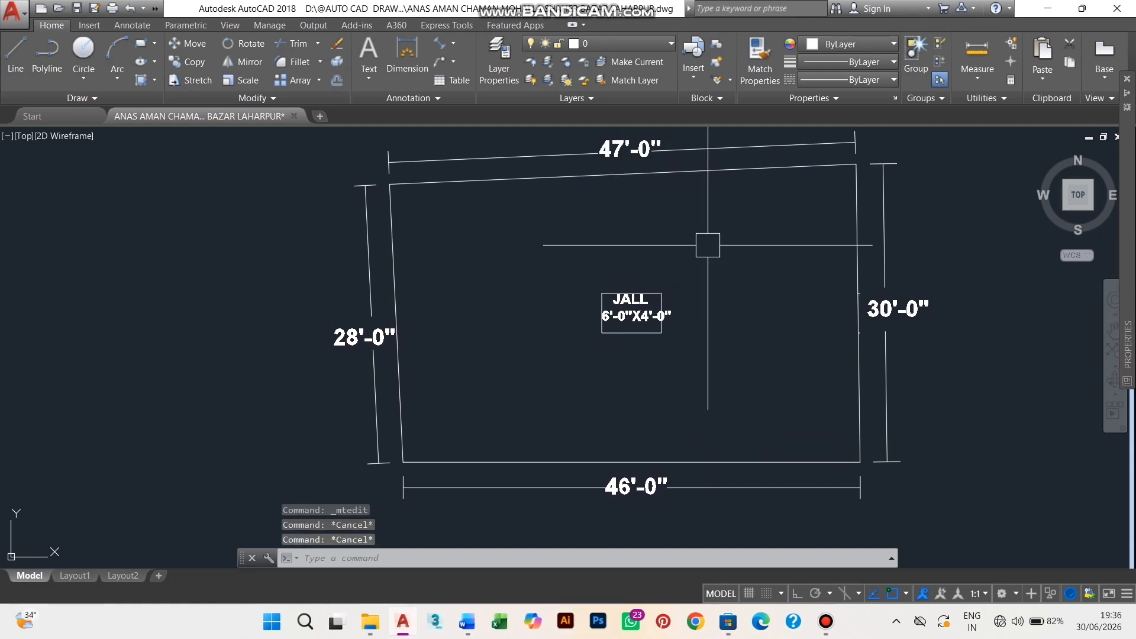
key("Escape")
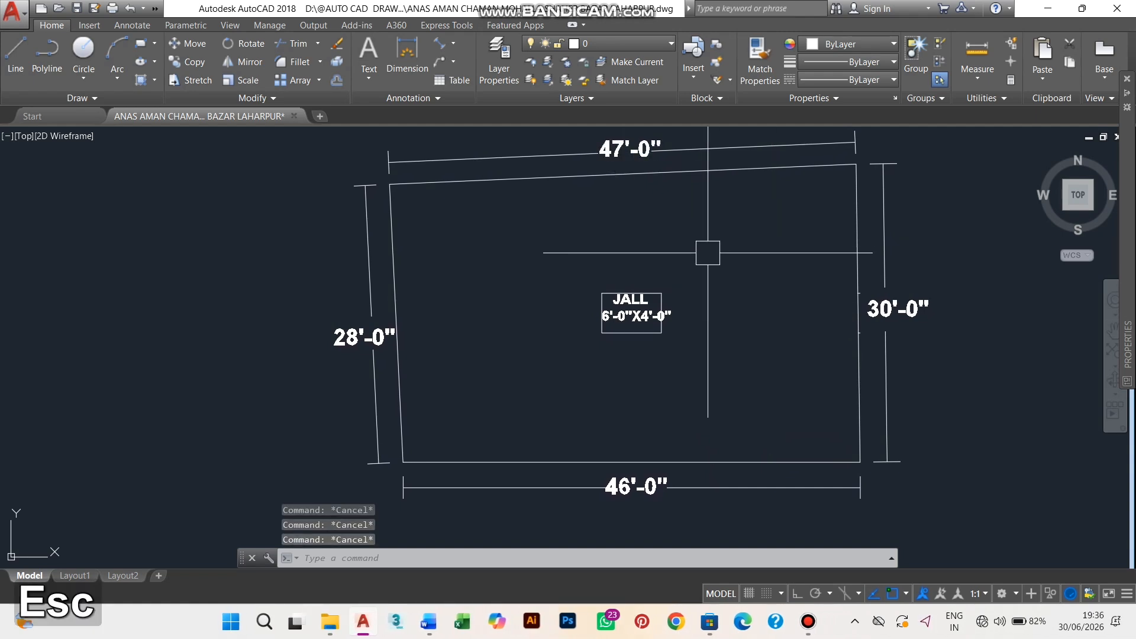
type("co")
key("space")
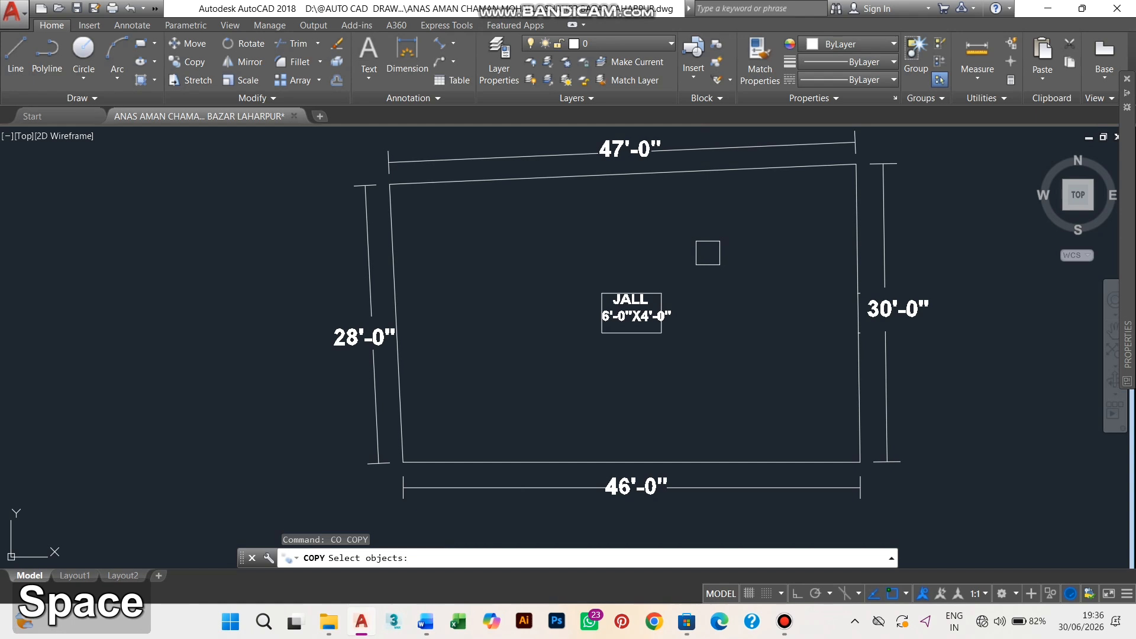
key("Escape")
Step: Start a multiline text below the jall rectangle inside the outline, with a text height of 10"
type("mt")
key("space")
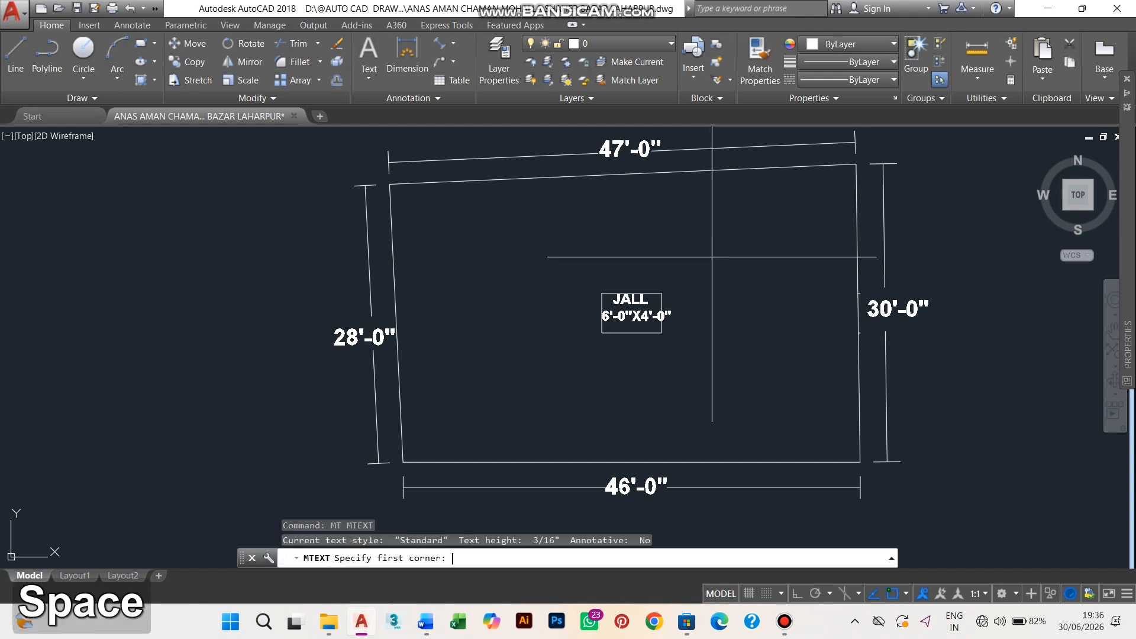
middle_click_drag(712, 256, 679, 248)
scroll(651, 378, "up", 2)
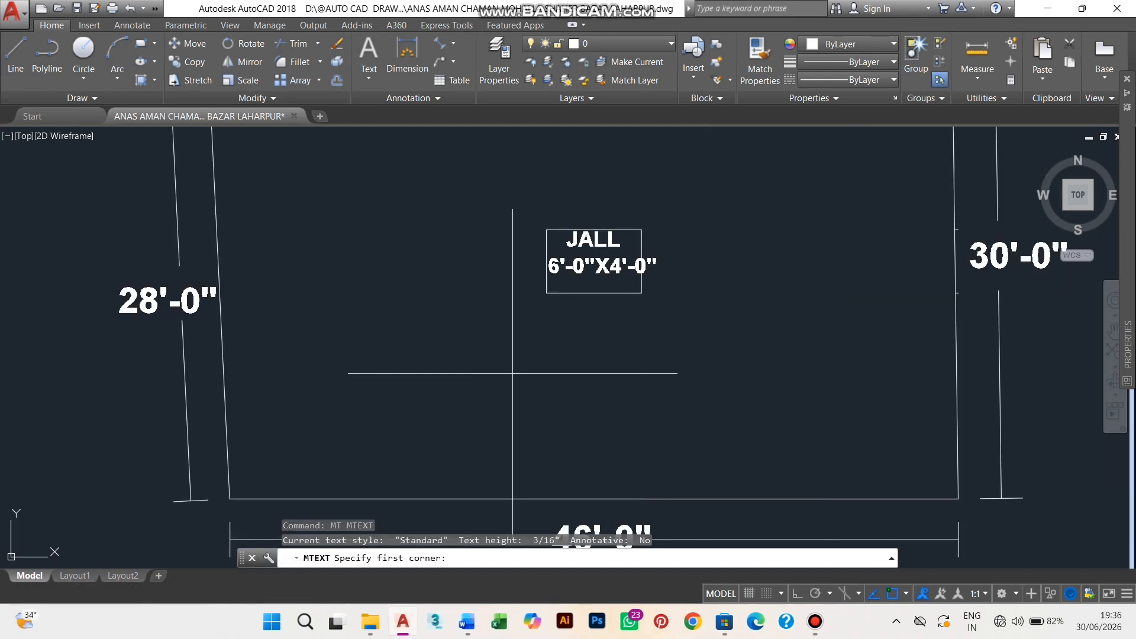
left_click(449, 350)
left_click(809, 359)
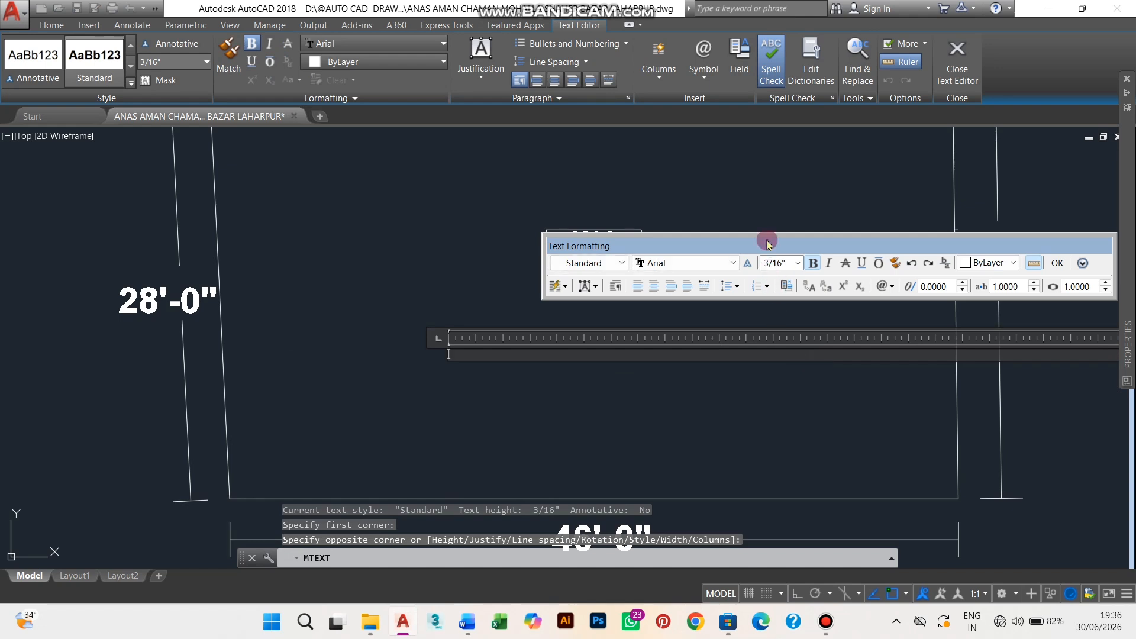
left_click_drag(769, 243, 696, 260)
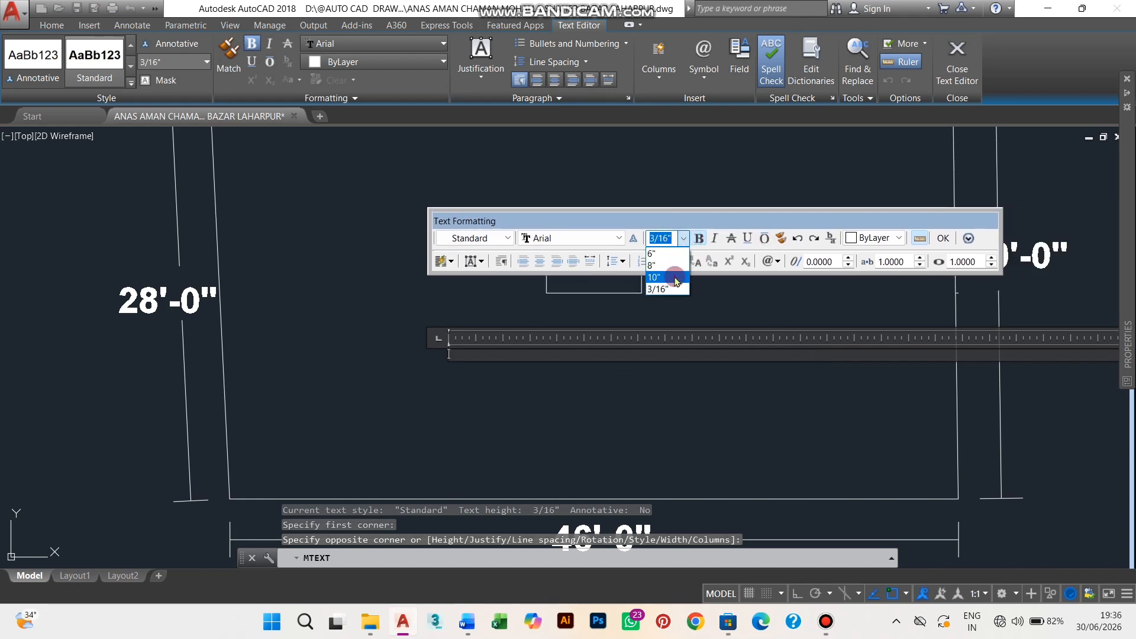
left_click(676, 279)
Step: Enter PROPOSED COVERED AREA as the text content in capitals
scroll(654, 408, "down", 5)
type("C")
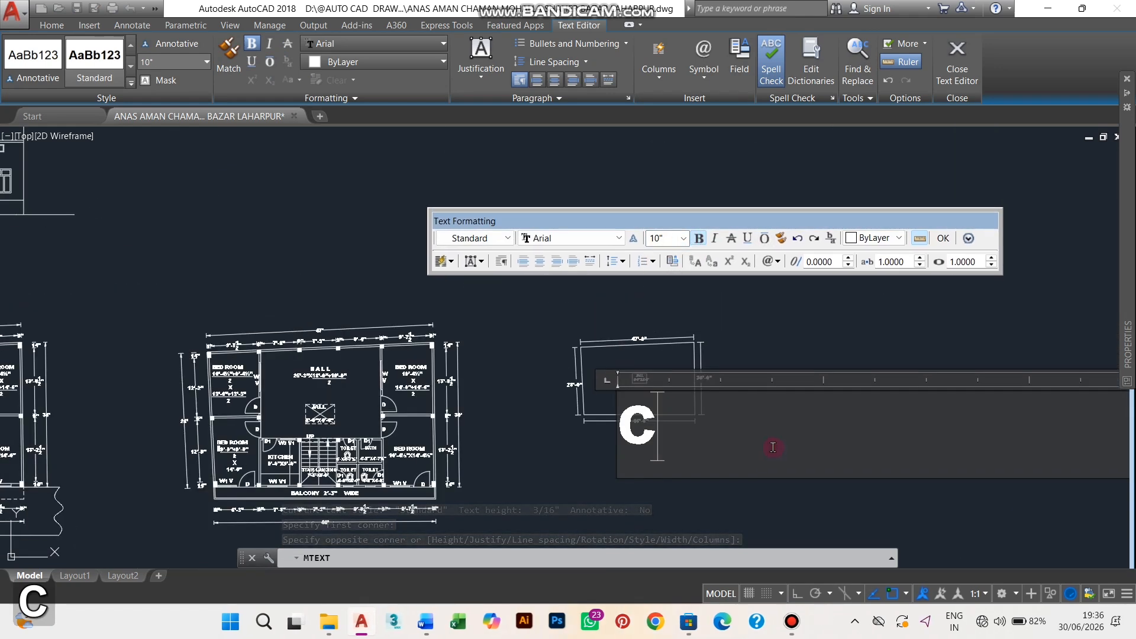
key("BackSpace")
key("Caps_Lock")
type("CO")
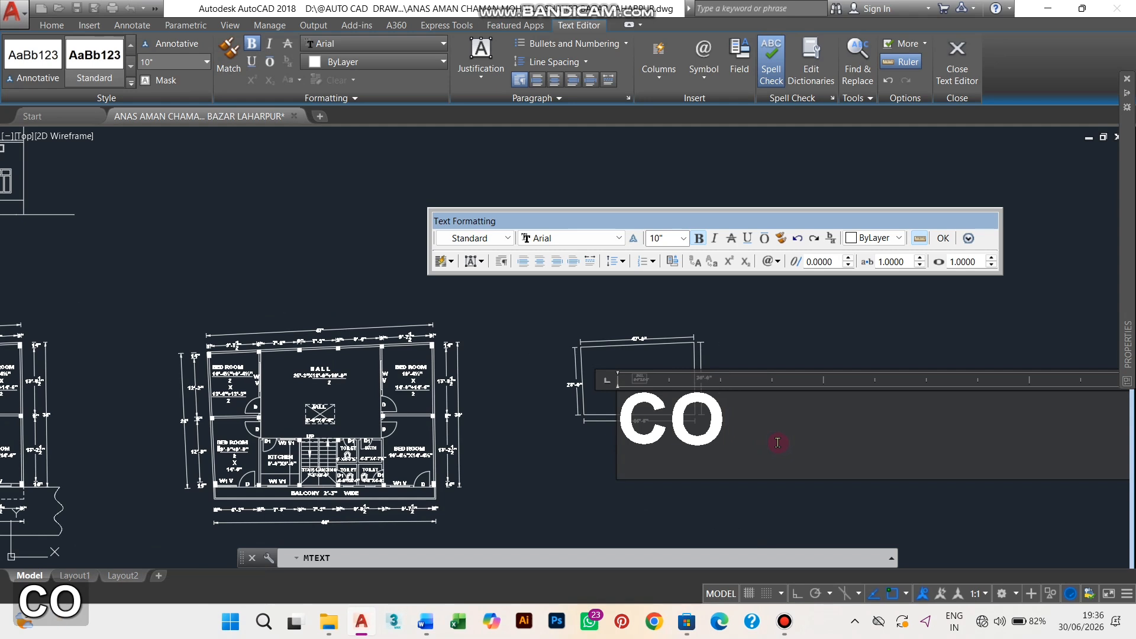
key("BackSpace")
type("PR")
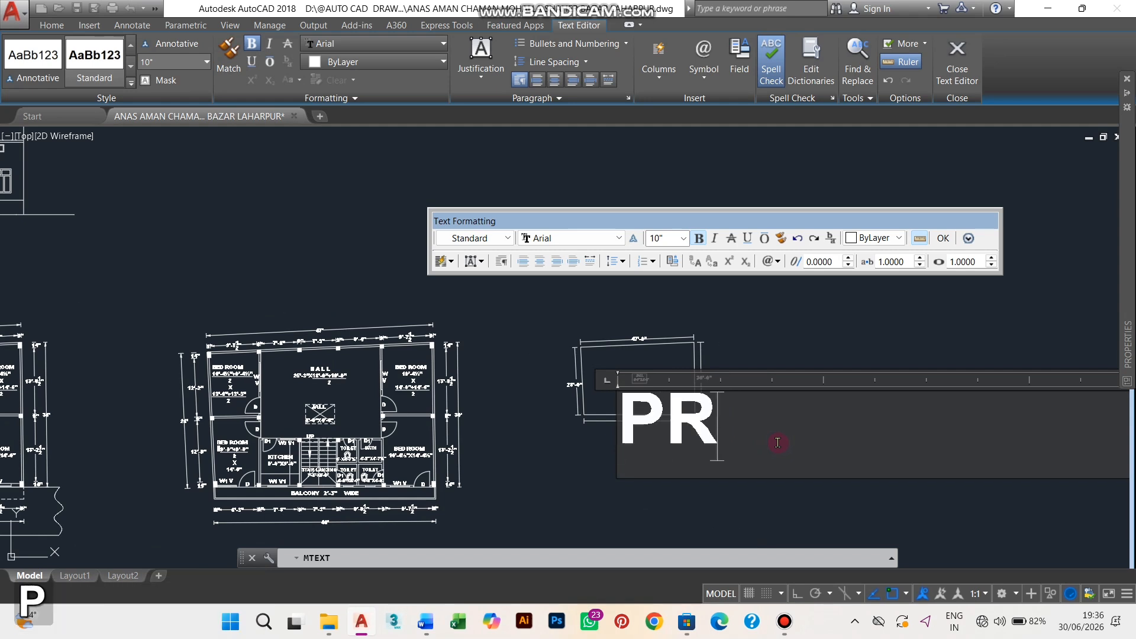
type("OPOSED")
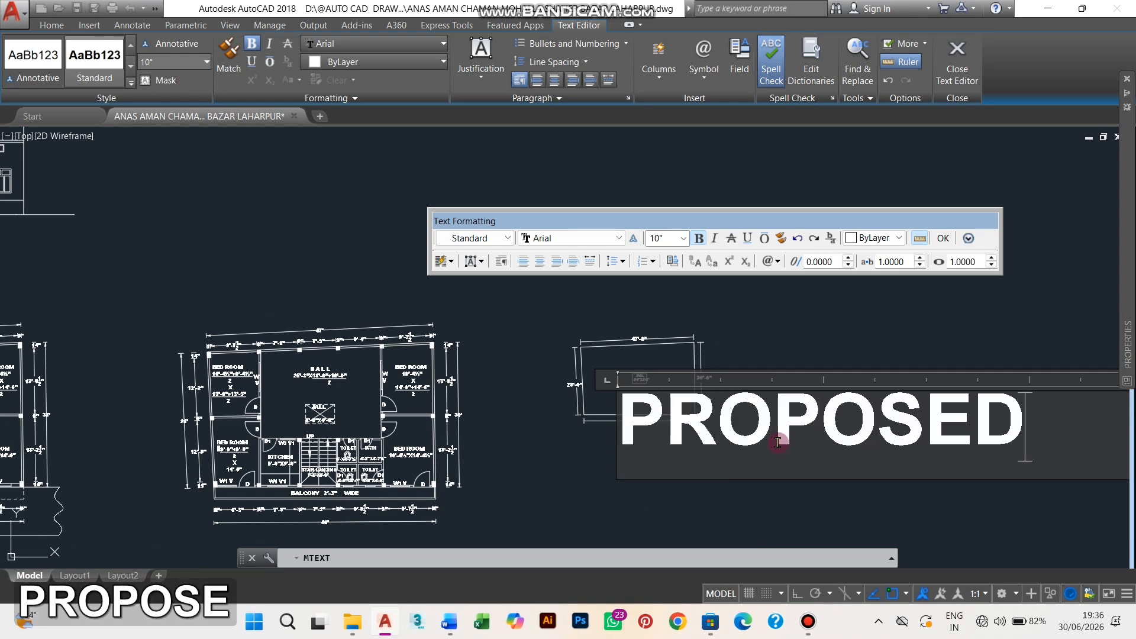
type(" COVER")
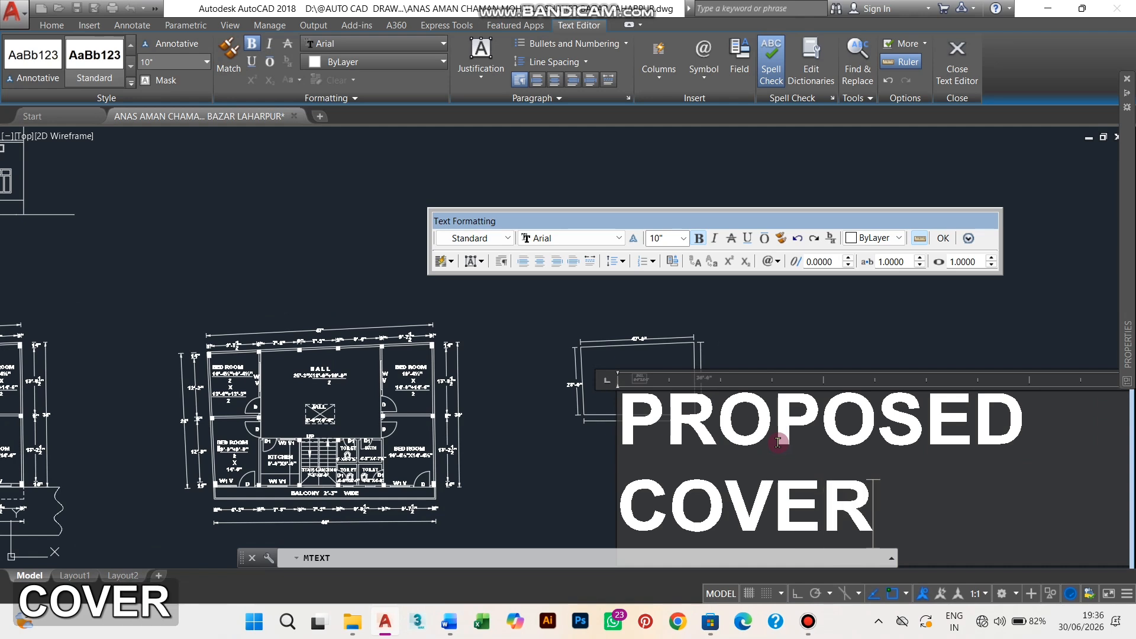
type("ED")
scroll(905, 535, "down", 4)
scroll(903, 523, "up", 2)
type("A")
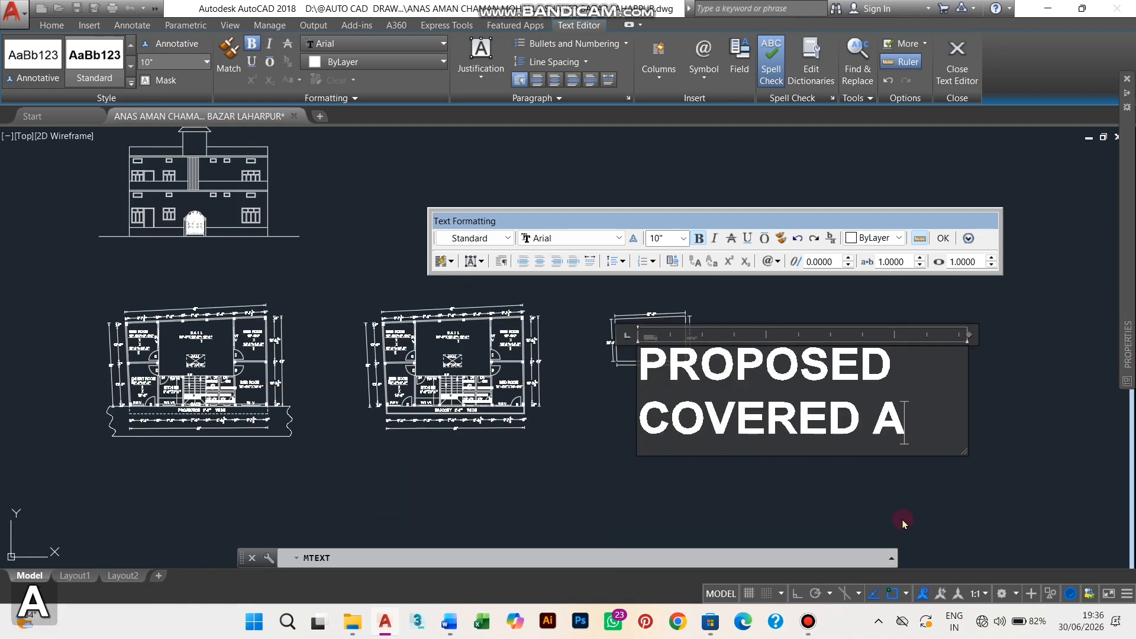
type("REA")
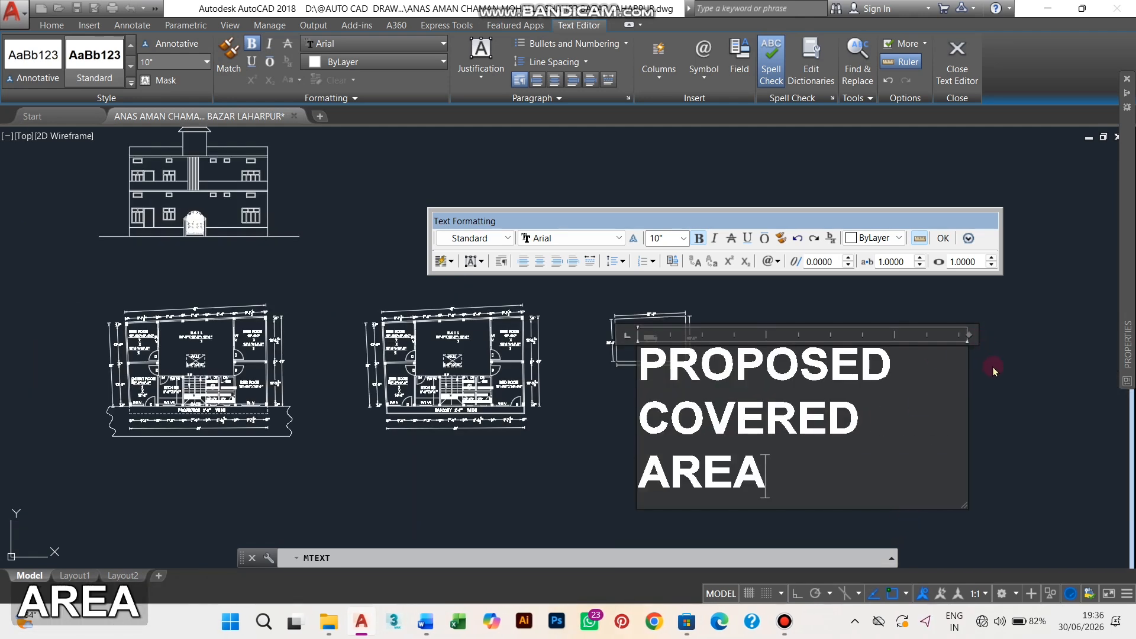
Step: Widen the text frame to fit COVERED AREA on one line, center PROPOSED above it with spaces, and finish the text
left_click_drag(970, 337, 1015, 332)
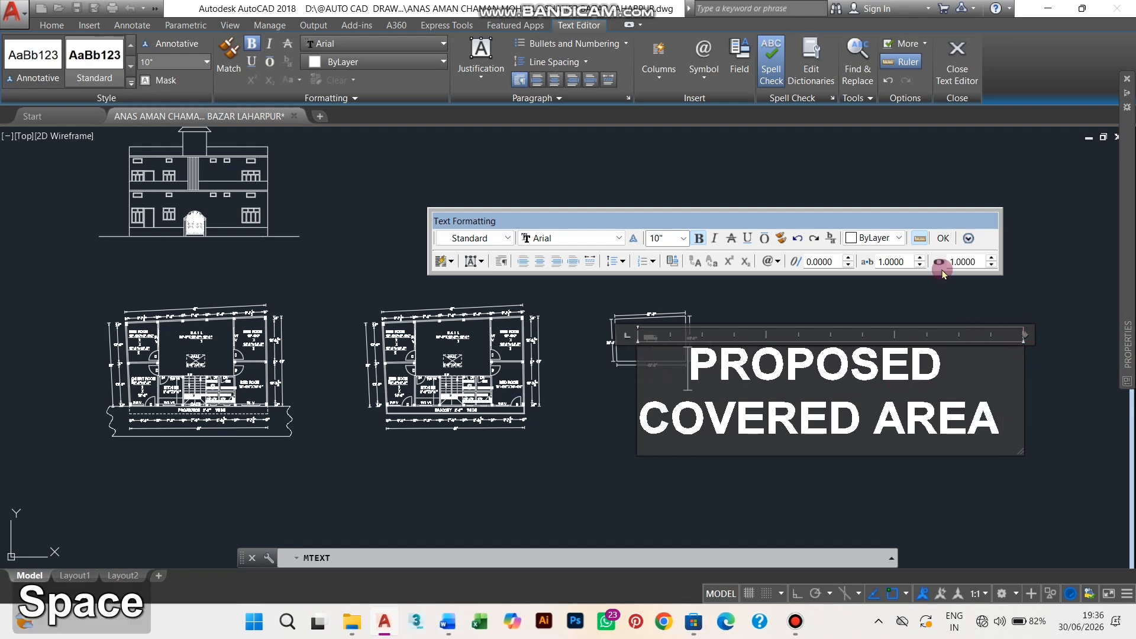
scroll(698, 329, "up", 3)
middle_click_drag(698, 330, 639, 400)
scroll(732, 366, "up", 4)
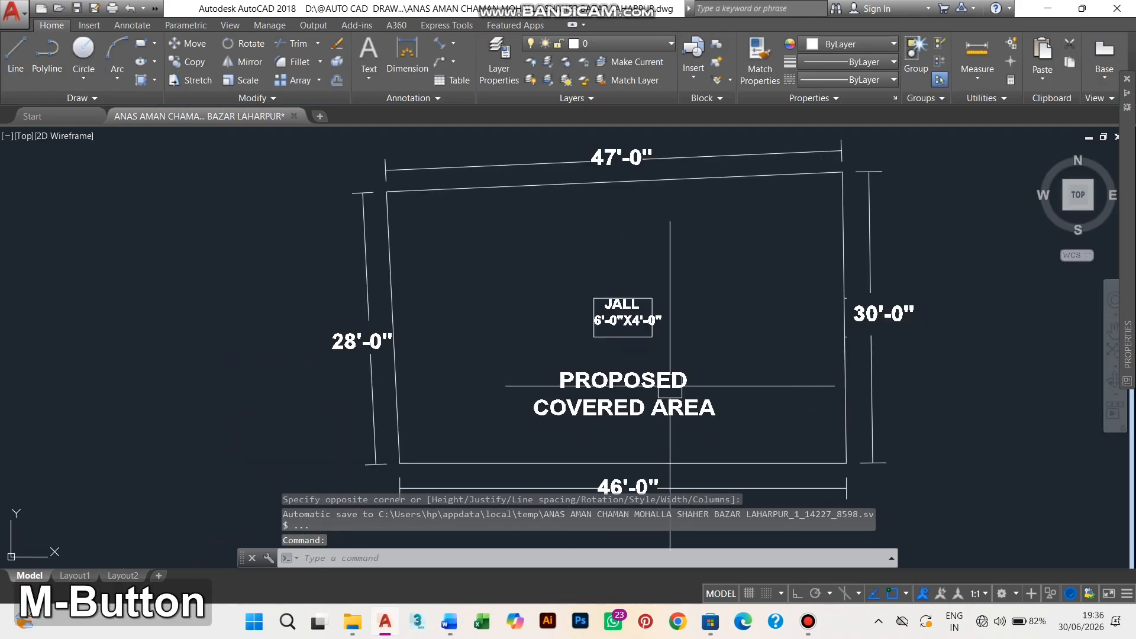
key("Escape")
Step: Hatch the area between the half-size outline and the jall with the ANSI31 pattern at scale 50
type("h")
key("space")
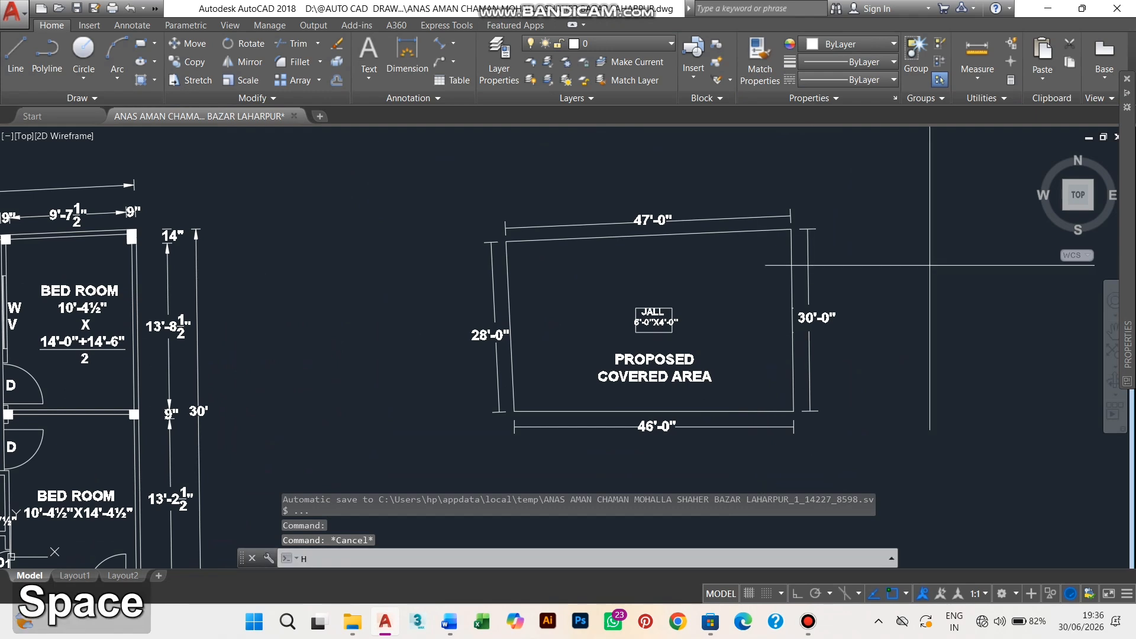
left_click(245, 59)
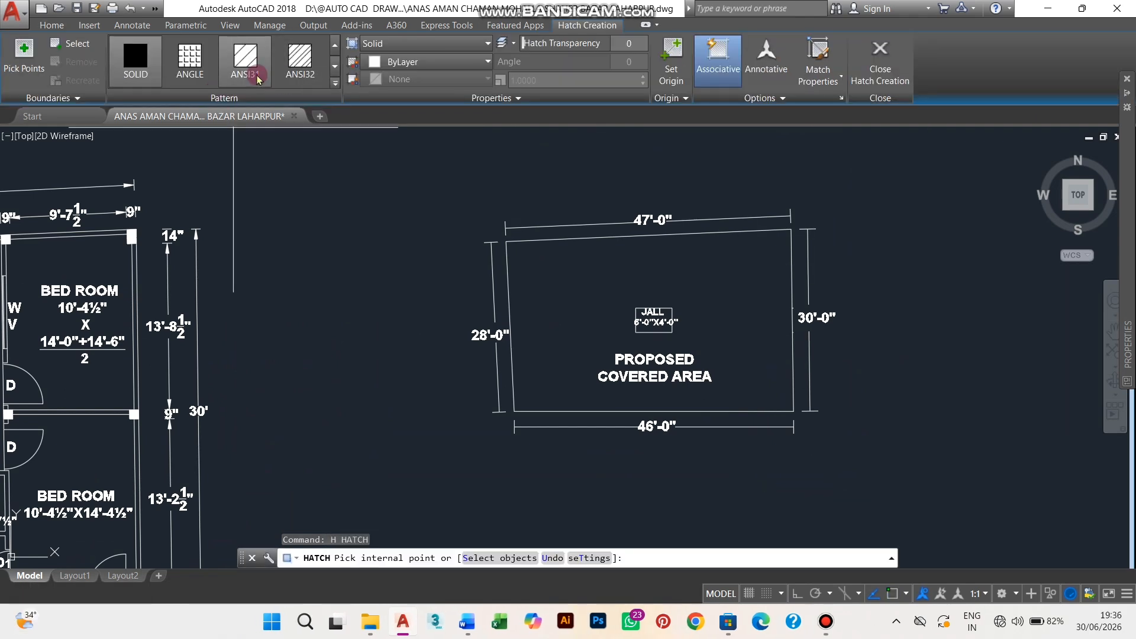
left_click(745, 263)
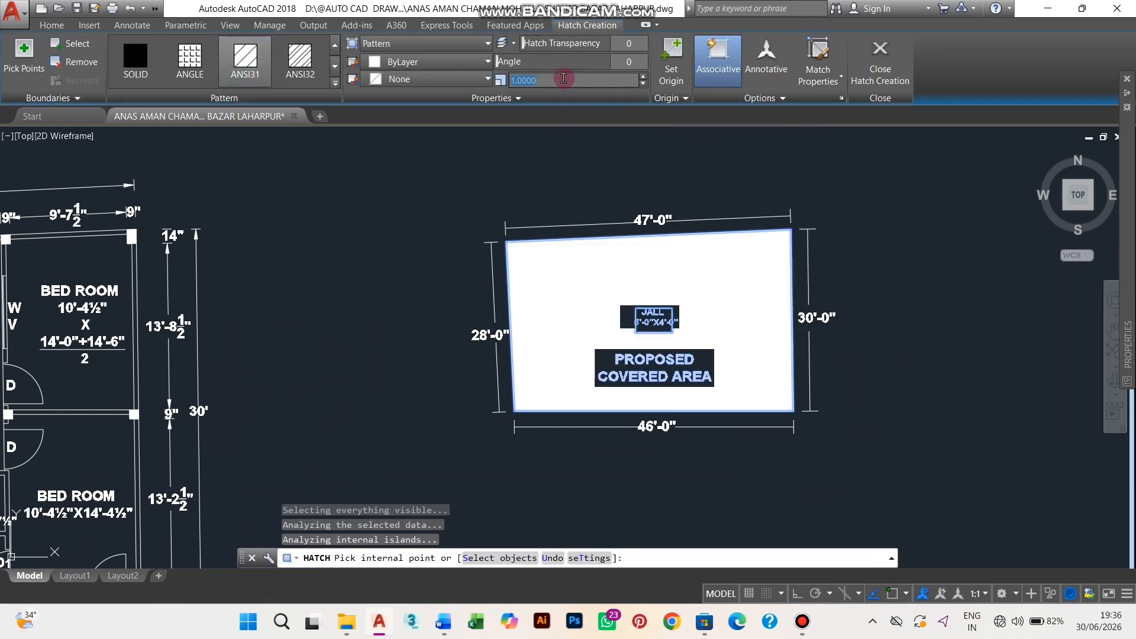
type("50")
key("Return")
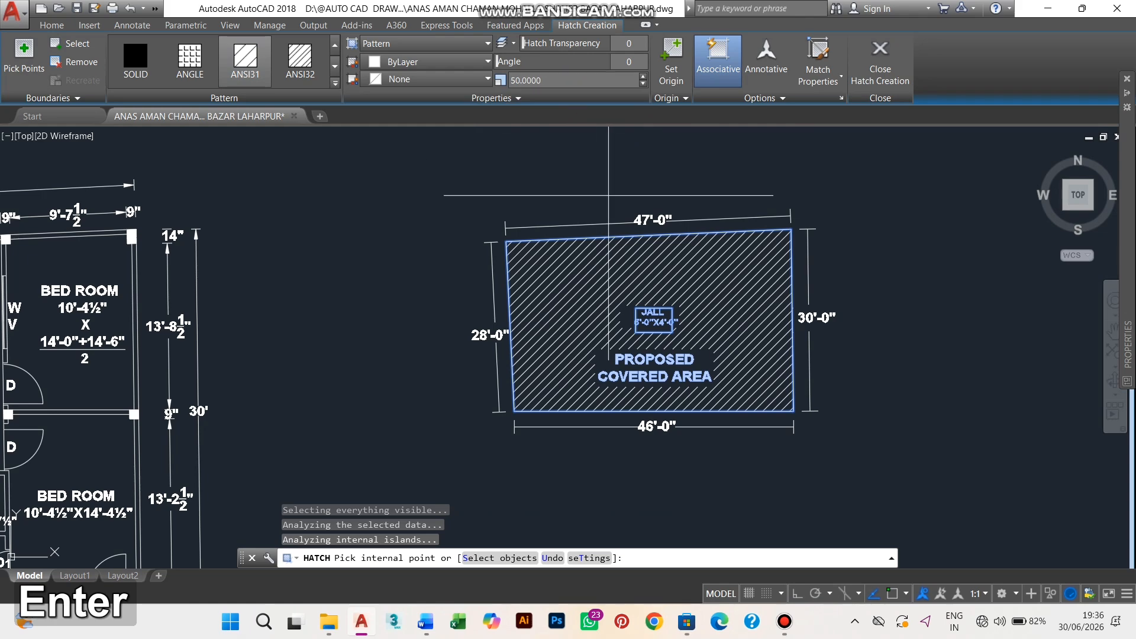
scroll(728, 332, "up", 3)
mouse_move(700, 345)
middle_mouse_down()
mouse_move(717, 352)
mouse_move(702, 334)
middle_mouse_up()
key("Escape")
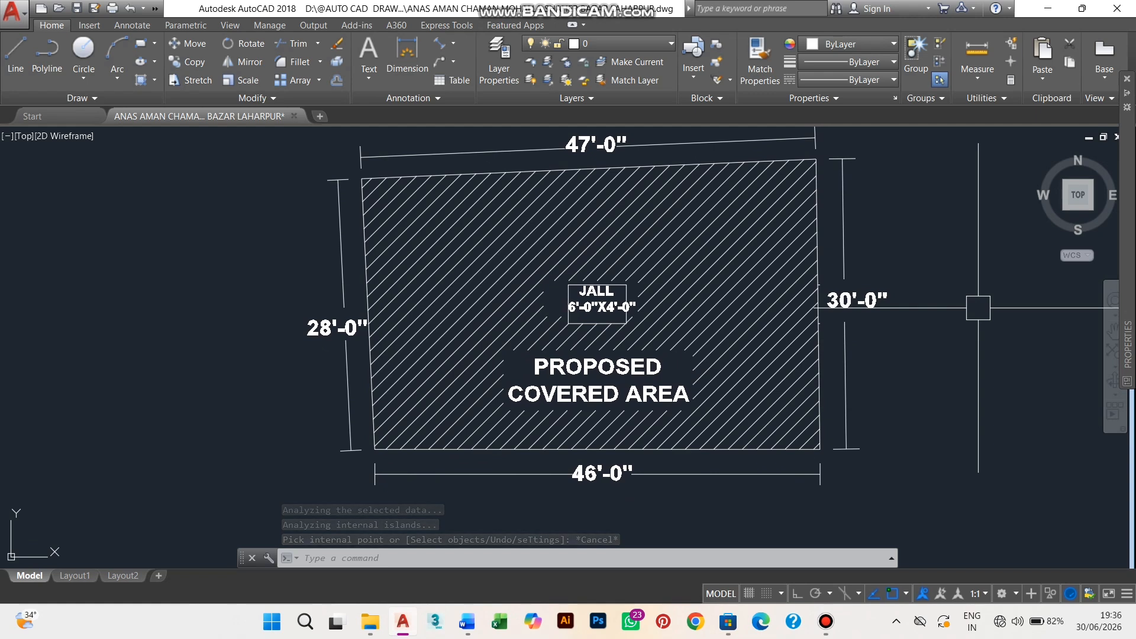
scroll(648, 310, "down", 2)
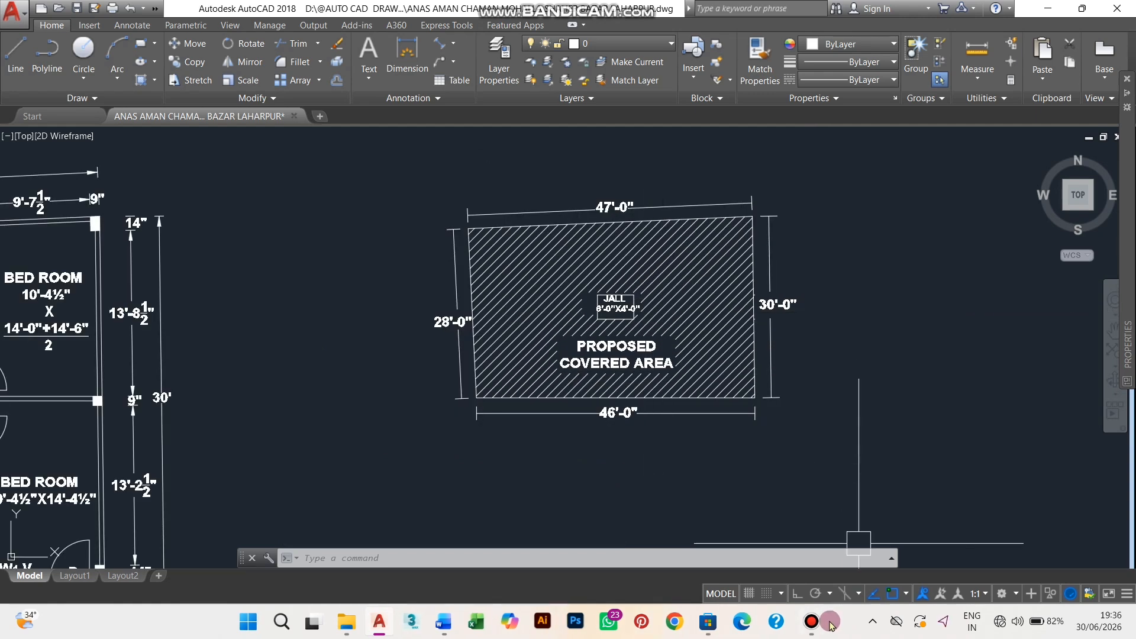